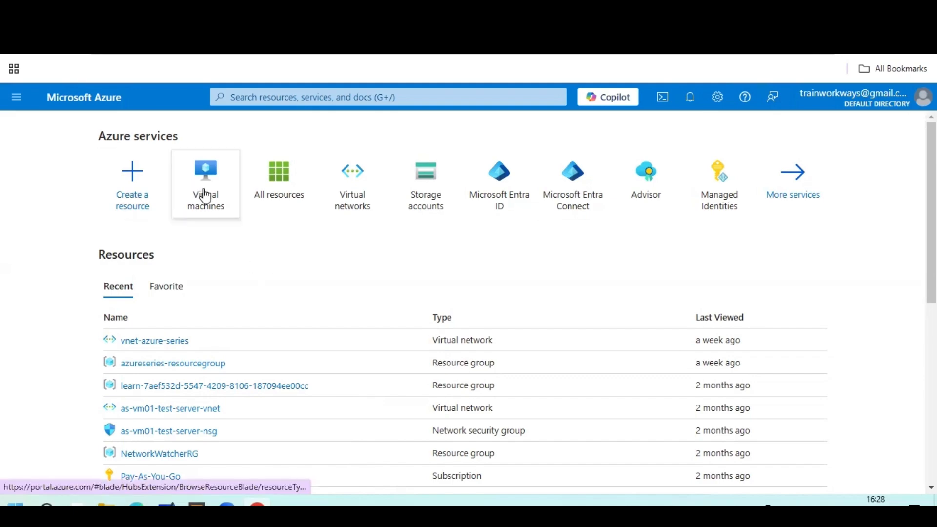
Open All services from the portal menu and browse the service categories.
{"action": "left_click", "coordinate": [18, 97]}
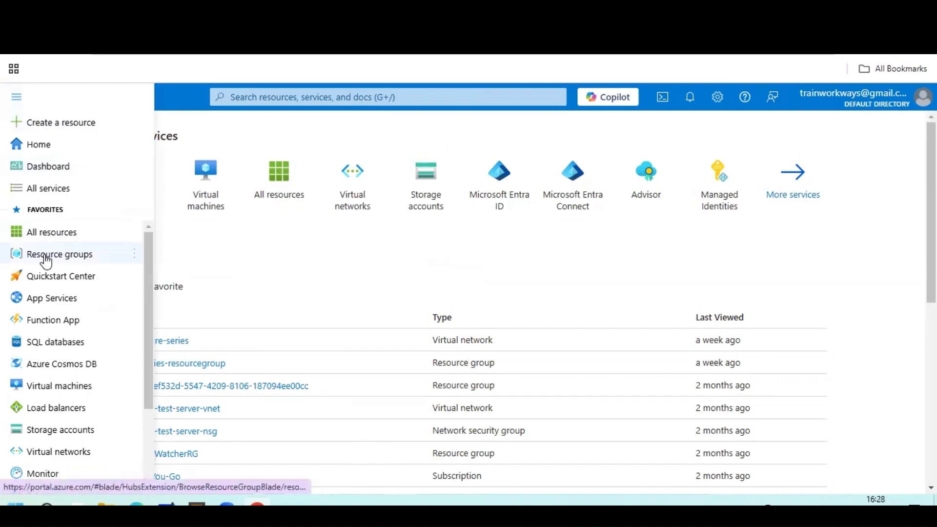
{"action": "left_click", "coordinate": [52, 191]}
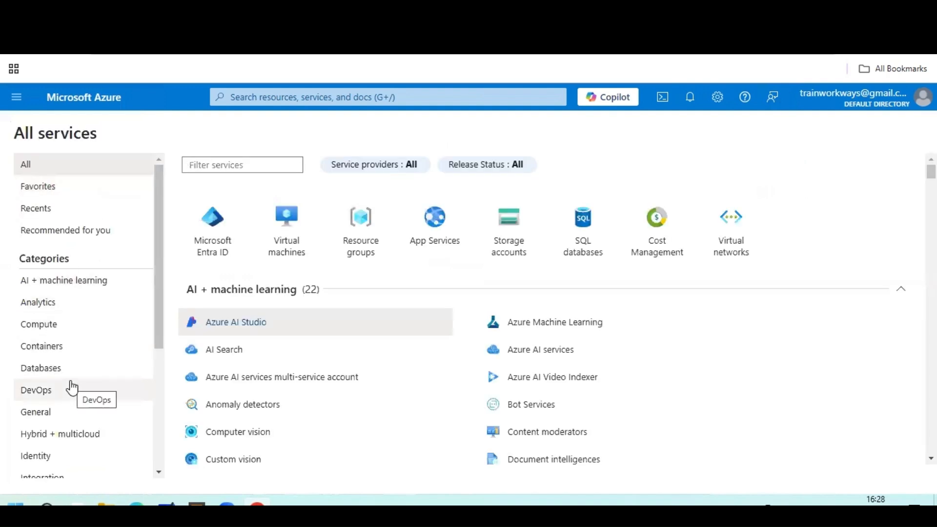
{"action": "scroll", "coordinate": [72, 389], "scroll_direction": "down", "scroll_amount": 3}
{"action": "scroll", "coordinate": [72, 389], "scroll_direction": "down", "scroll_amount": 1}
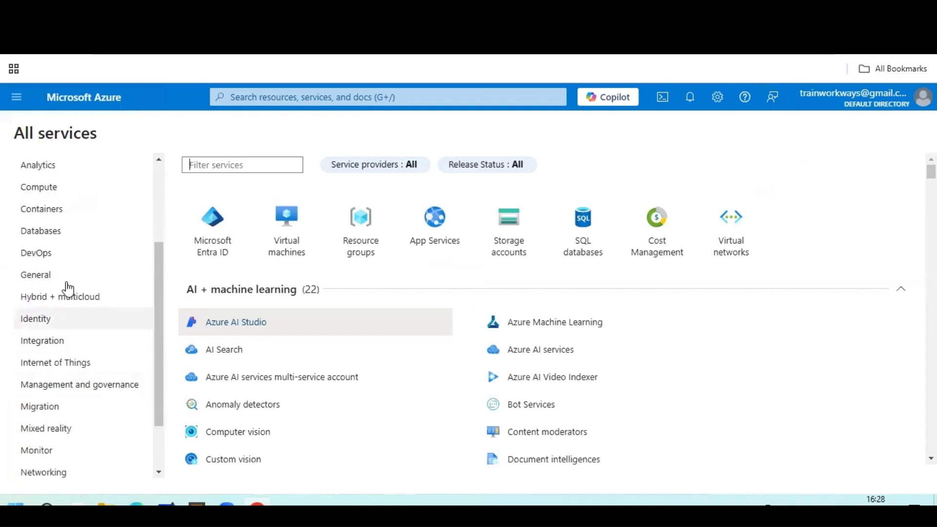
{"action": "scroll", "coordinate": [62, 314], "scroll_direction": "down", "scroll_amount": 2}
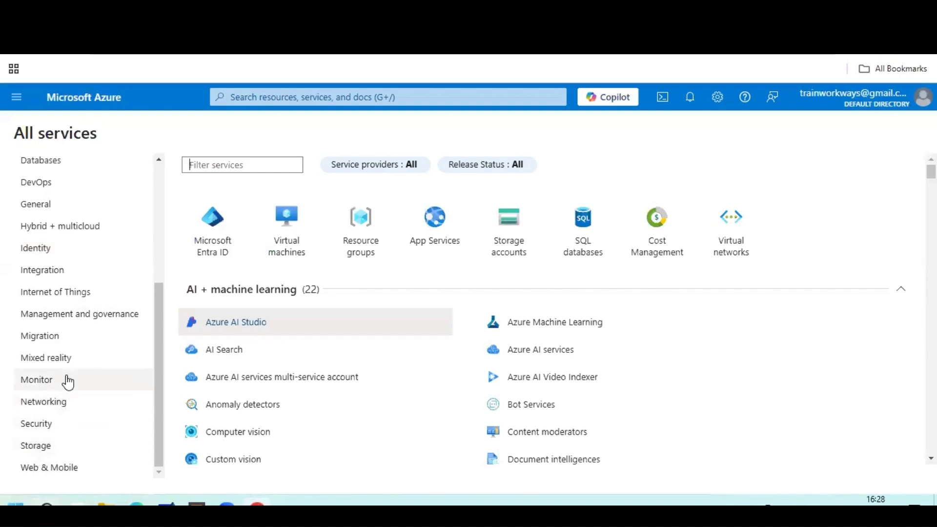
{"action": "scroll", "coordinate": [65, 381], "scroll_direction": "up", "scroll_amount": 4}
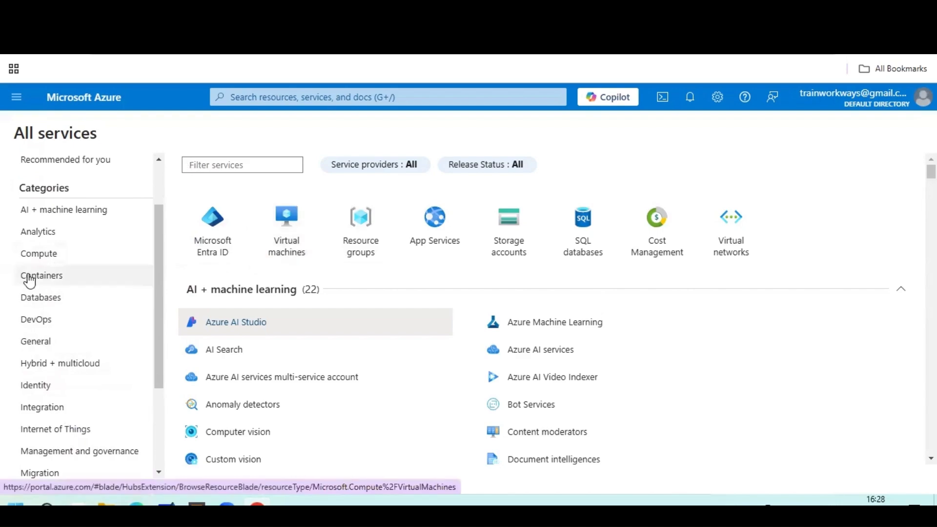
Filter All services to Compute, showing Virtual machines, scale sets, images and PaaS services.
{"action": "left_click", "coordinate": [39, 253]}
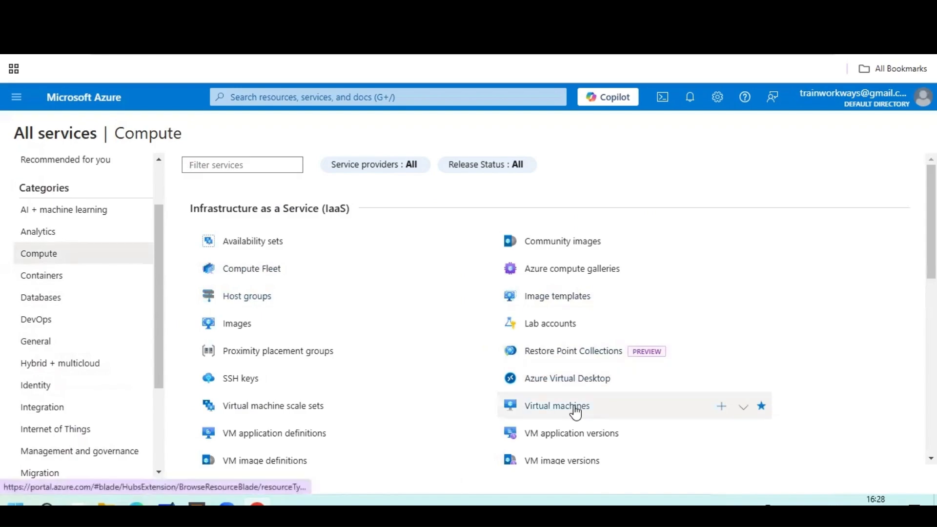
{"action": "mouse_move", "coordinate": [576, 412]}
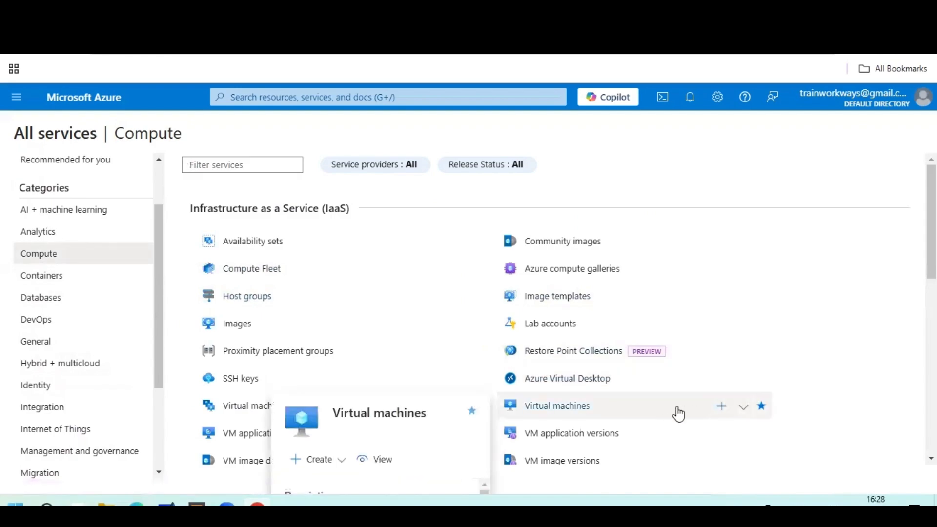
{"action": "scroll", "coordinate": [676, 413], "scroll_direction": "down", "scroll_amount": 3}
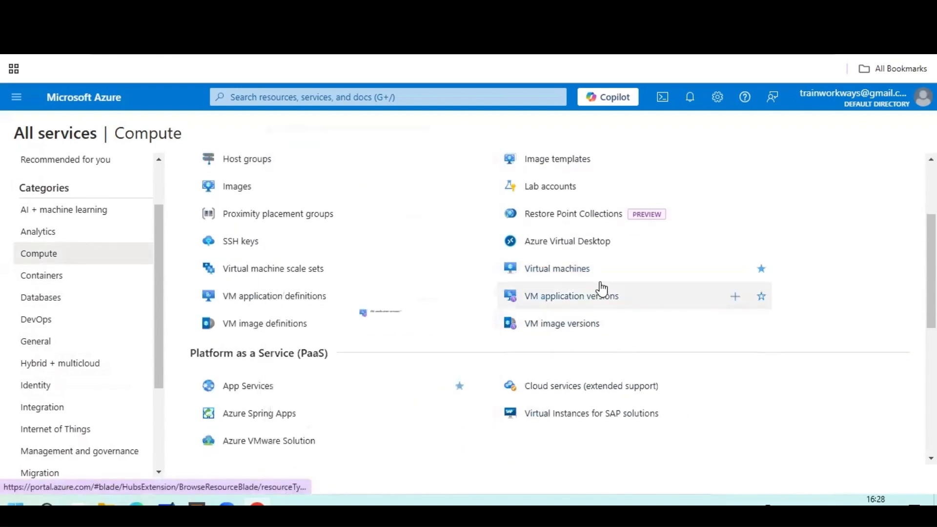
{"action": "mouse_move", "coordinate": [601, 279]}
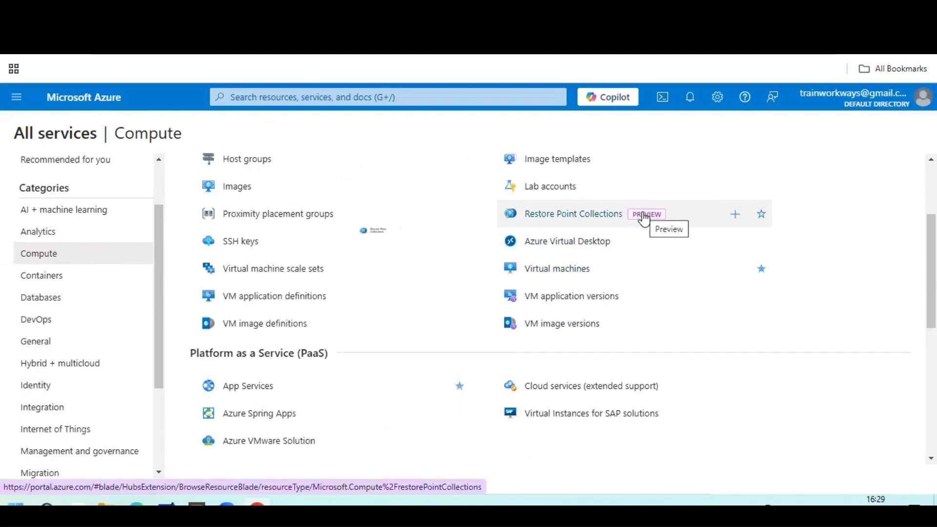
{"action": "mouse_move", "coordinate": [642, 275]}
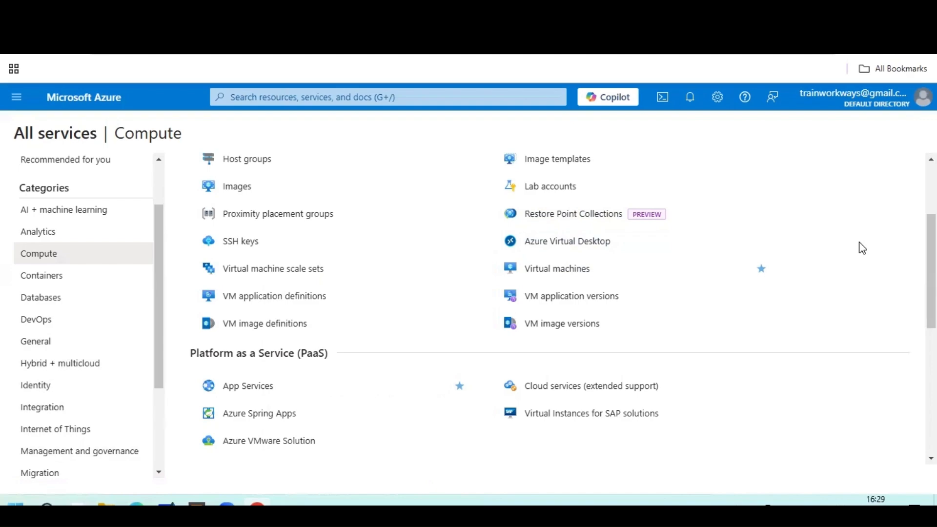
Go to the empty Virtual machines page and expand the + Create options.
{"action": "left_click", "coordinate": [584, 276]}
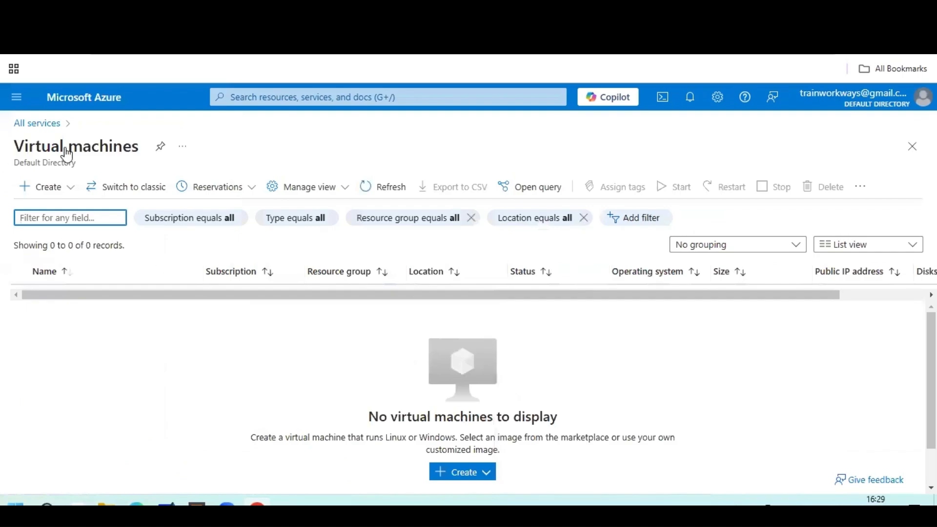
{"action": "left_click", "coordinate": [70, 187]}
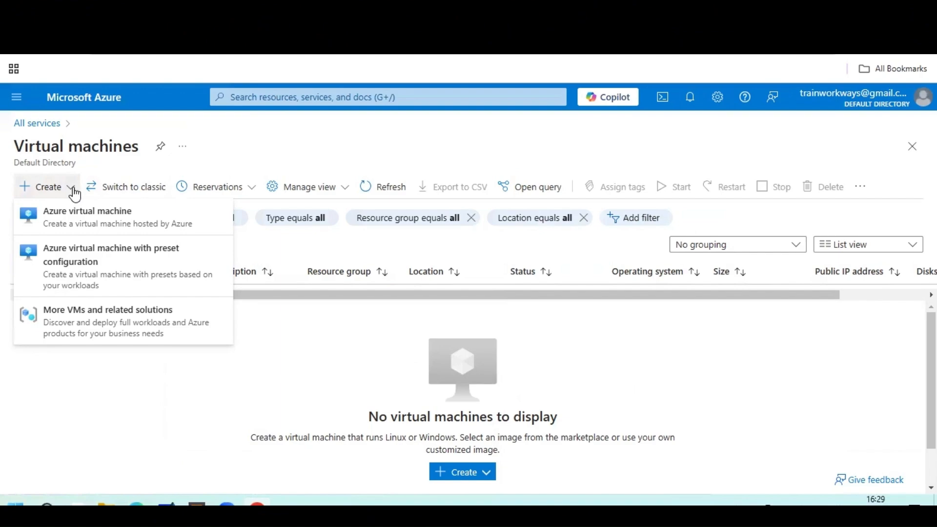
Create a preset VM using the Dev/Test environment and General purpose (D-Series) workload.
{"action": "left_click", "coordinate": [73, 269]}
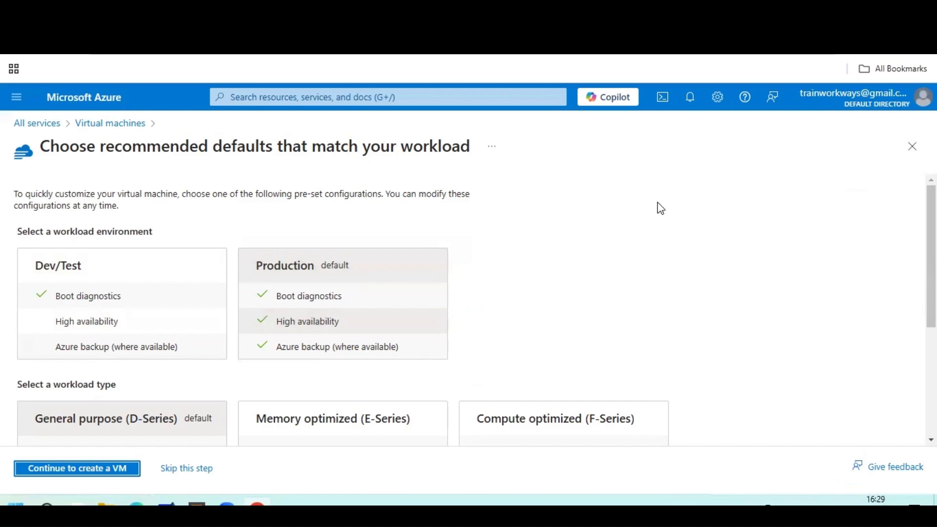
{"action": "scroll", "coordinate": [658, 204], "scroll_direction": "down", "scroll_amount": 3}
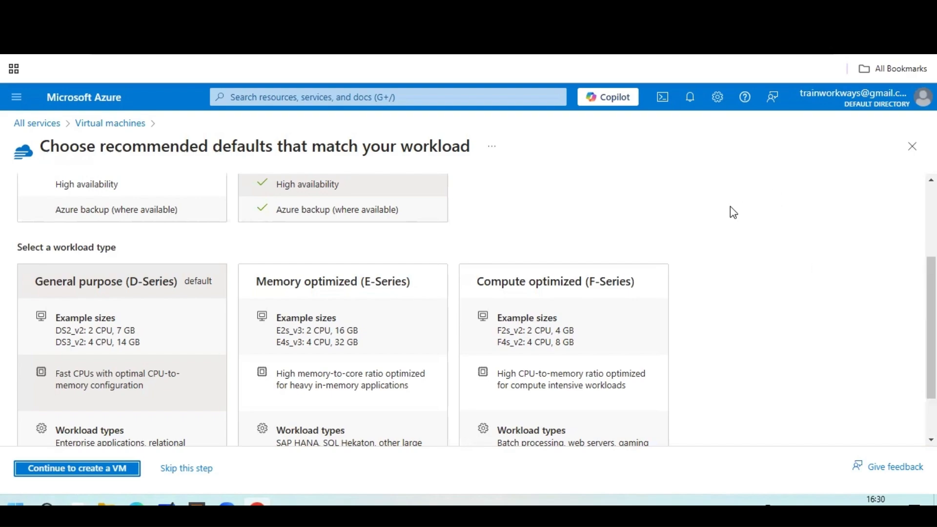
{"action": "scroll", "coordinate": [608, 258], "scroll_direction": "up", "scroll_amount": 3}
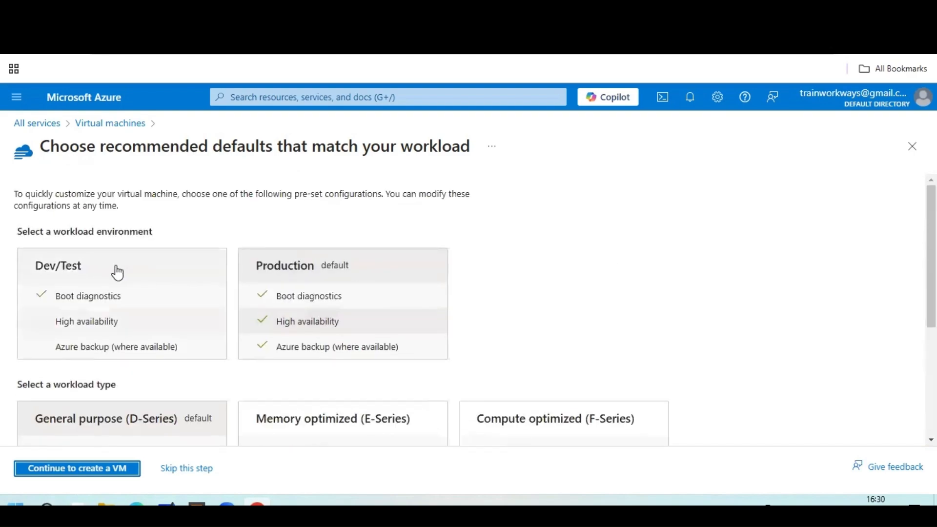
{"action": "left_click", "coordinate": [117, 272]}
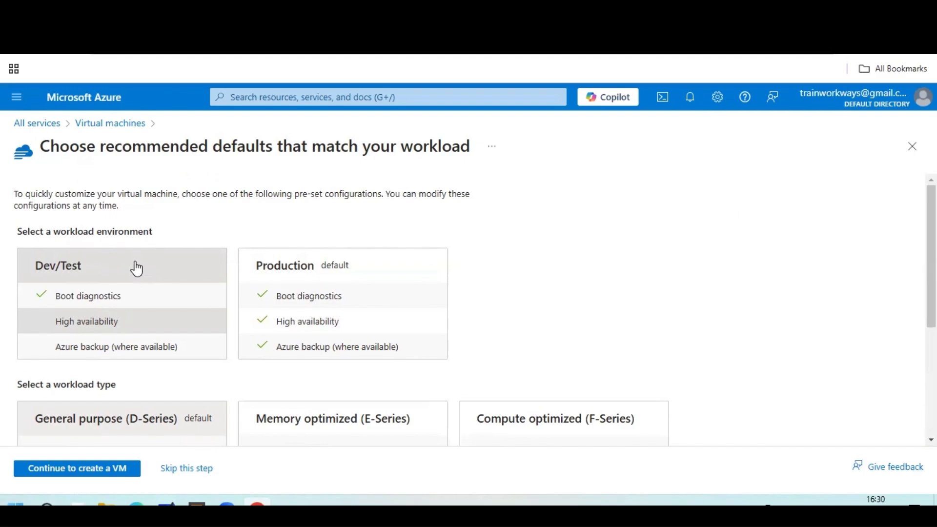
{"action": "scroll", "coordinate": [136, 268], "scroll_direction": "down", "scroll_amount": 3}
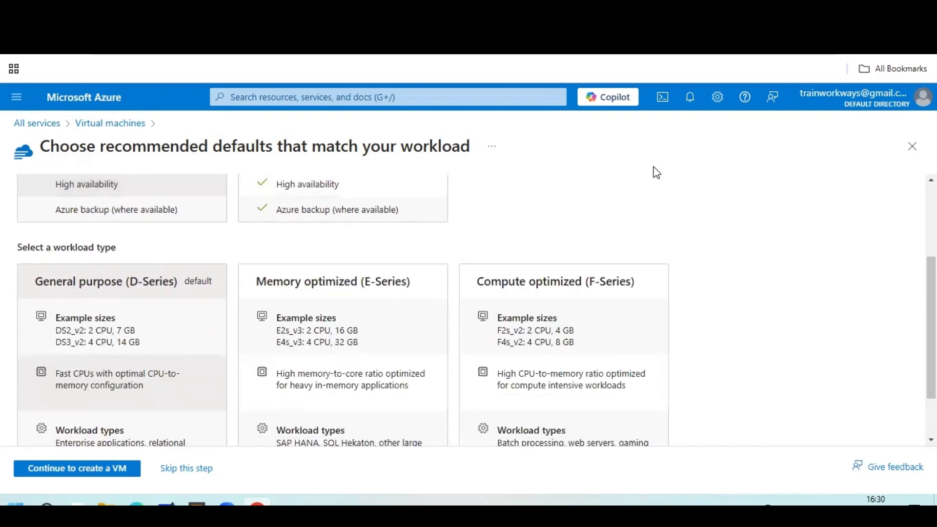
{"action": "scroll", "coordinate": [173, 282], "scroll_direction": "down", "scroll_amount": 2}
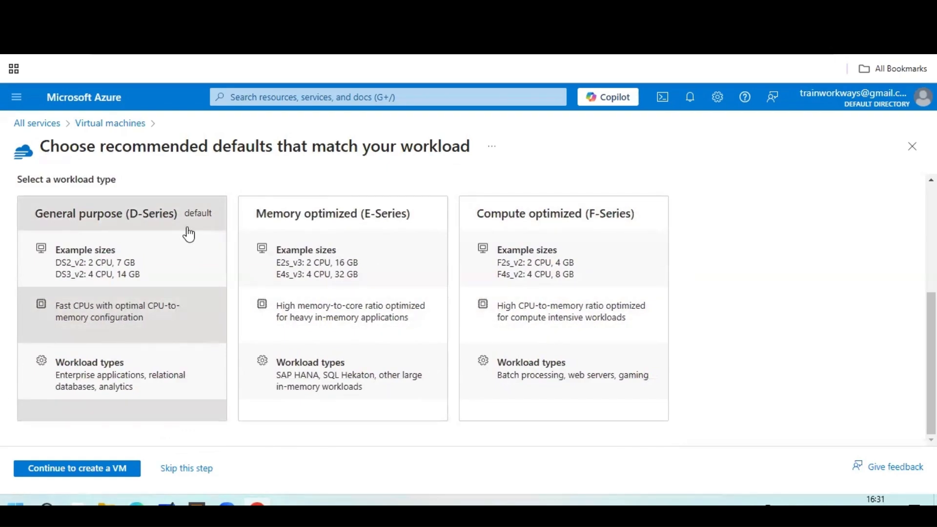
{"action": "left_click", "coordinate": [97, 474]}
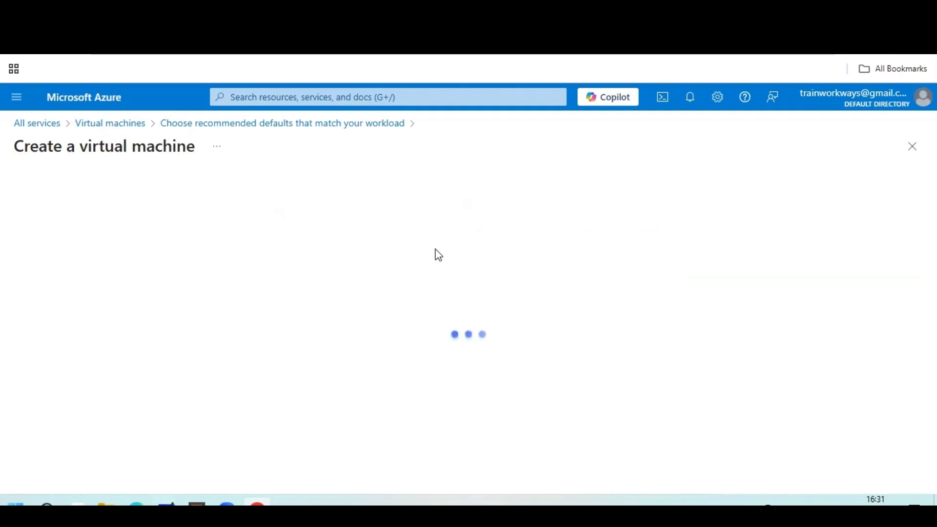
Select azureseries-resourcegroup as the VM's resource group.
{"action": "scroll", "coordinate": [581, 273], "scroll_direction": "down", "scroll_amount": 3}
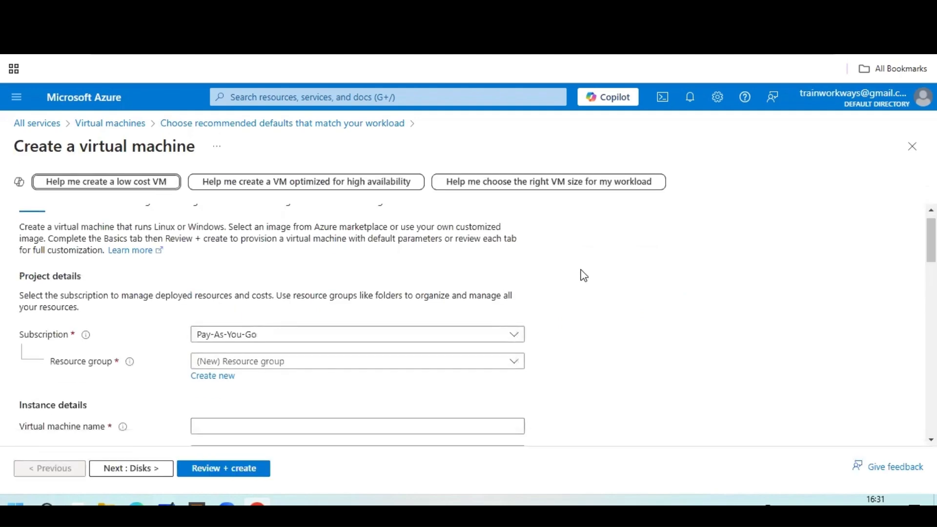
{"action": "scroll", "coordinate": [614, 290], "scroll_direction": "down", "scroll_amount": 3}
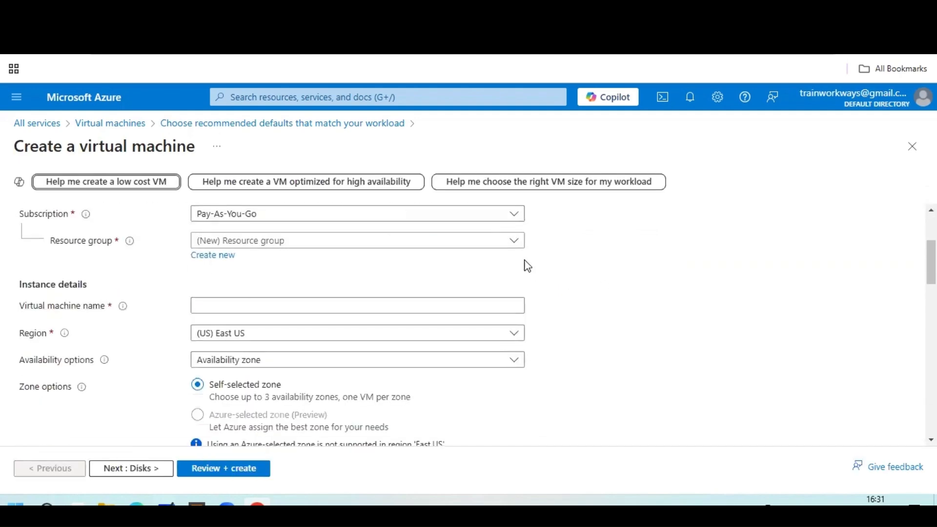
{"action": "left_click", "coordinate": [515, 241]}
{"action": "left_click", "coordinate": [295, 289]}
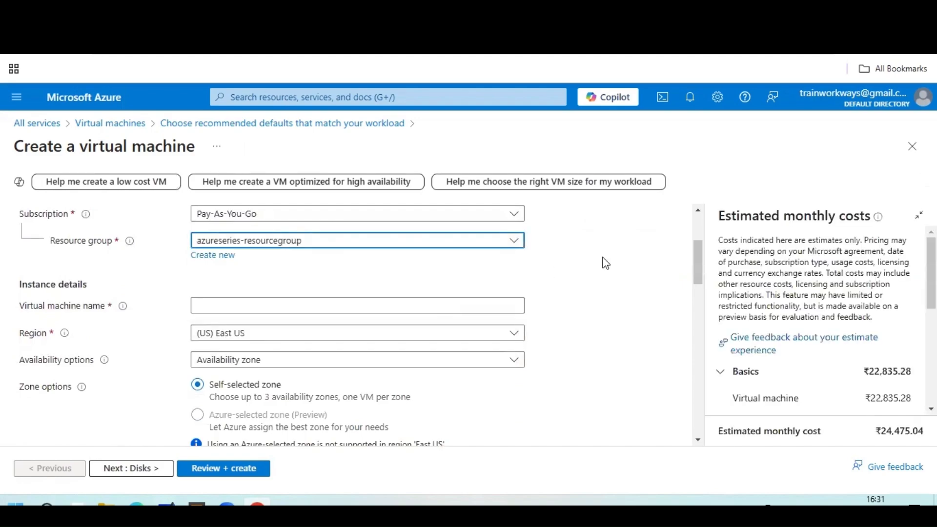
Enter azureservies-vm01 as the virtual machine name.
{"action": "left_click", "coordinate": [337, 306]}
{"action": "type", "text": "a"}
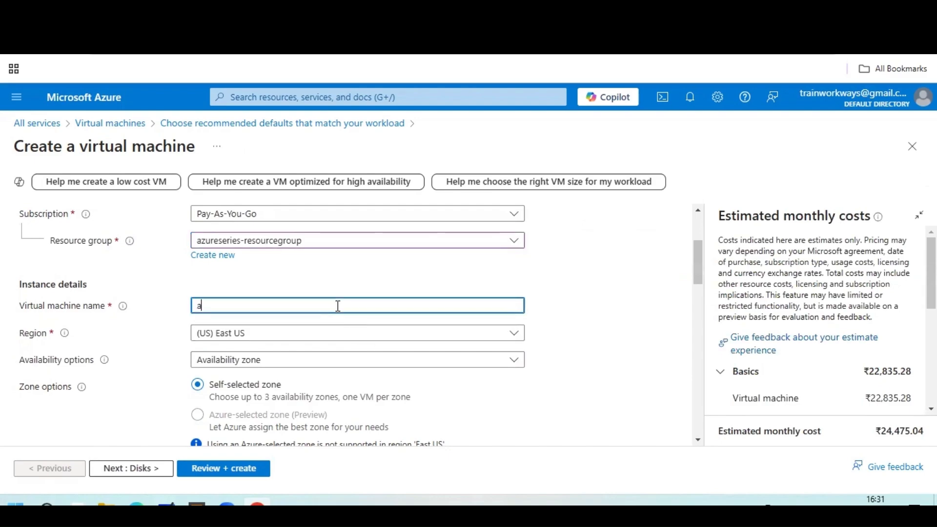
{"action": "type", "text": "zureservies-vm01"}
{"action": "scroll", "coordinate": [621, 307], "scroll_direction": "down", "scroll_amount": 4}
{"action": "scroll", "coordinate": [390, 293], "scroll_direction": "up", "scroll_amount": 3}
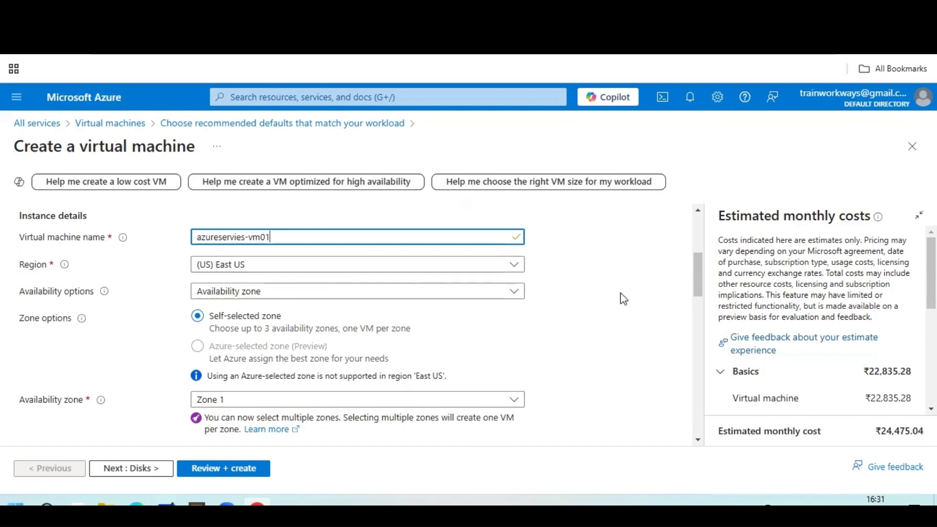
Keep Trusted launch as the VM security type.
{"action": "scroll", "coordinate": [605, 296], "scroll_direction": "down", "scroll_amount": 3}
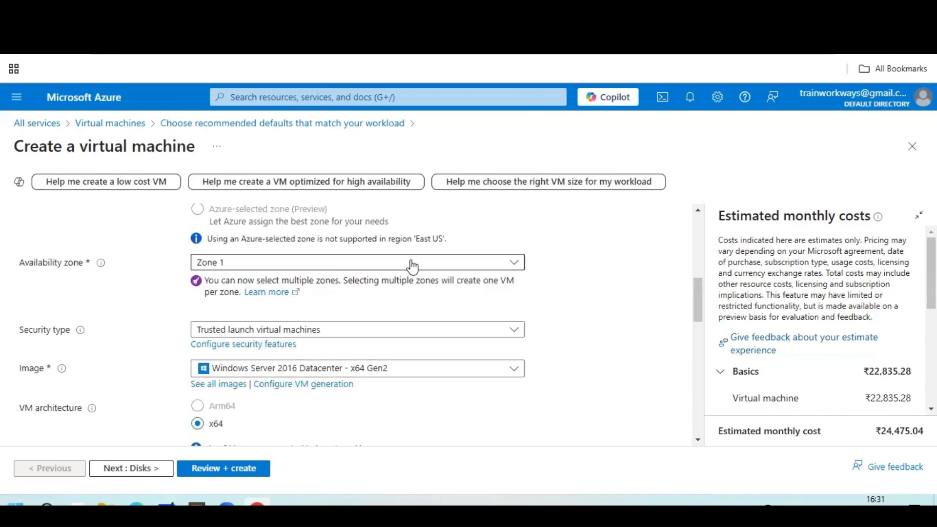
{"action": "scroll", "coordinate": [575, 297], "scroll_direction": "down", "scroll_amount": 2}
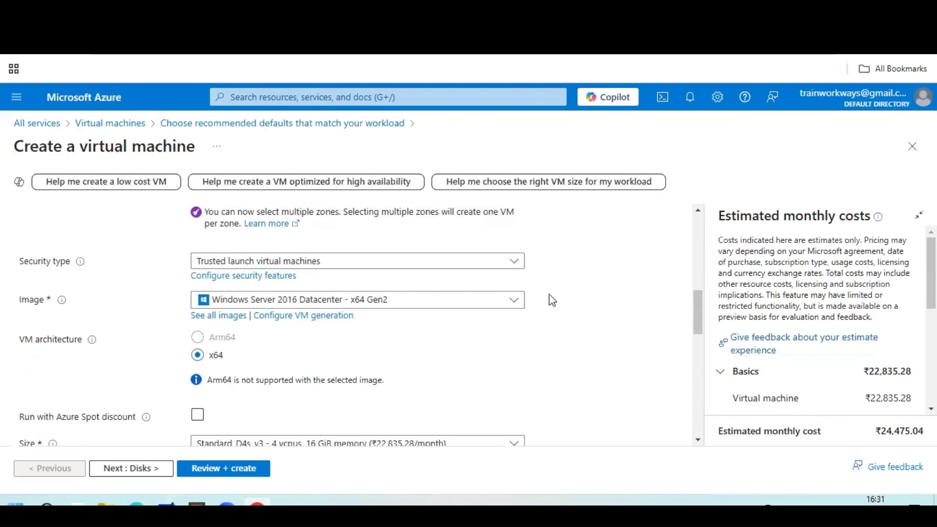
{"action": "left_click", "coordinate": [415, 260]}
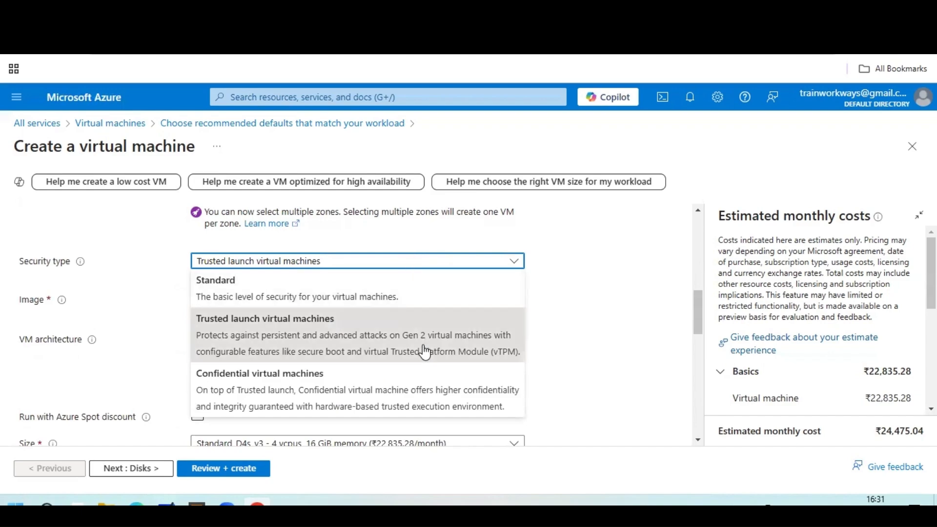
{"action": "left_click", "coordinate": [593, 327]}
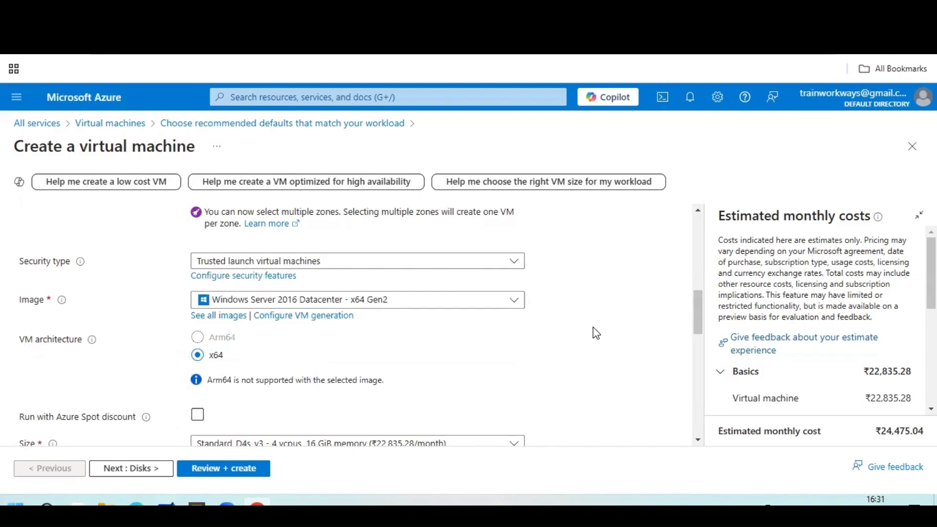
Choose Standard_DS1_v2 (1 vcpu, 3.5 GiB memory) as the VM size.
{"action": "scroll", "coordinate": [593, 327], "scroll_direction": "down", "scroll_amount": 1}
{"action": "scroll", "coordinate": [243, 283], "scroll_direction": "down", "scroll_amount": 1}
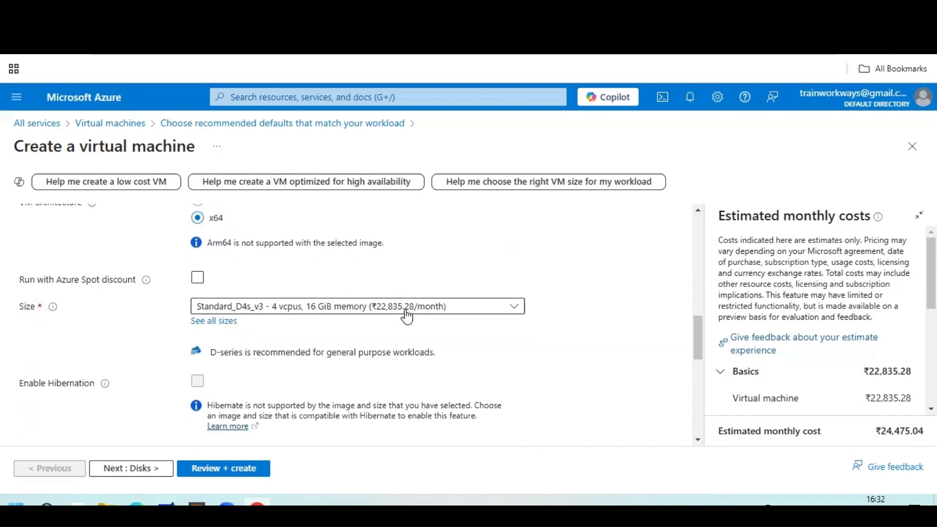
{"action": "left_click", "coordinate": [518, 310]}
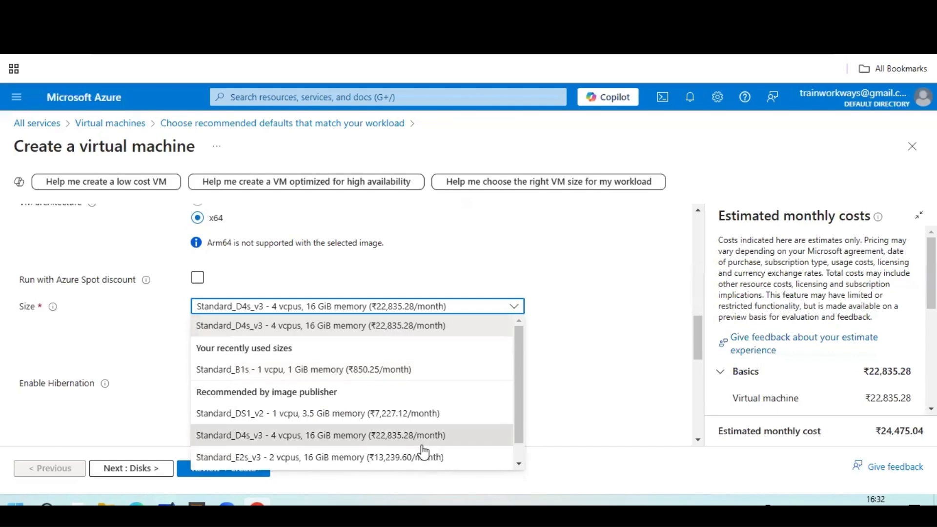
{"action": "scroll", "coordinate": [418, 447], "scroll_direction": "down", "scroll_amount": 1}
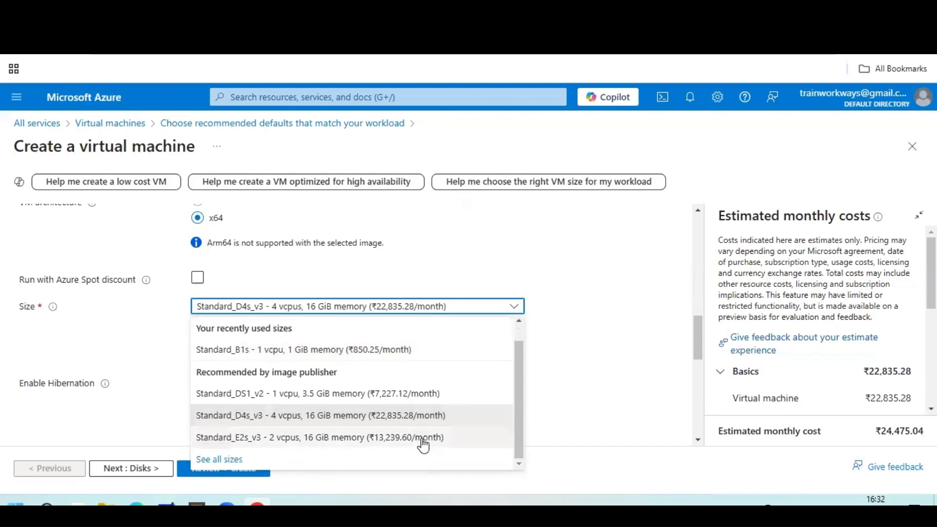
{"action": "left_click", "coordinate": [349, 395]}
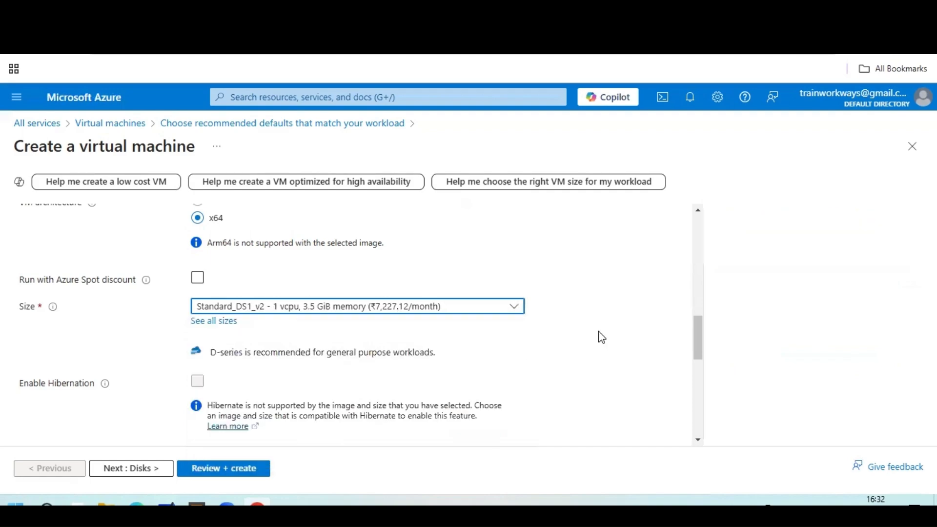
{"action": "scroll", "coordinate": [601, 337], "scroll_direction": "down", "scroll_amount": 4}
{"action": "scroll", "coordinate": [601, 337], "scroll_direction": "up", "scroll_amount": 3}
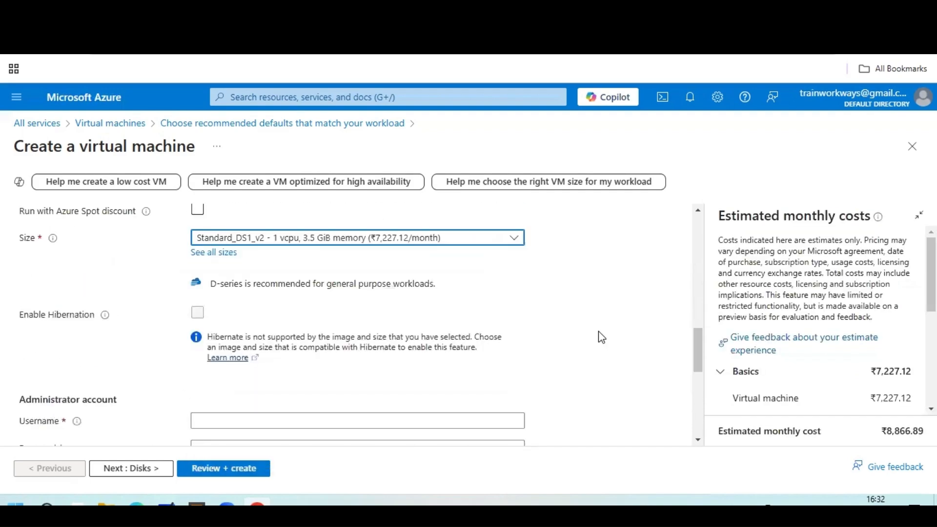
{"action": "scroll", "coordinate": [601, 337], "scroll_direction": "down", "scroll_amount": 1}
Enter and select the administrator username, then search Windows Start for Notepad.
{"action": "left_click", "coordinate": [281, 349]}
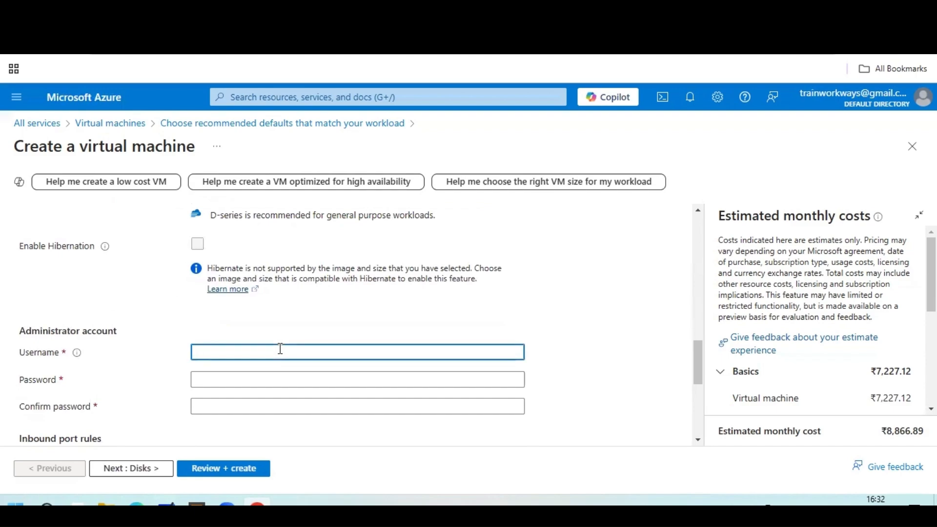
{"action": "type", "text": "az"}
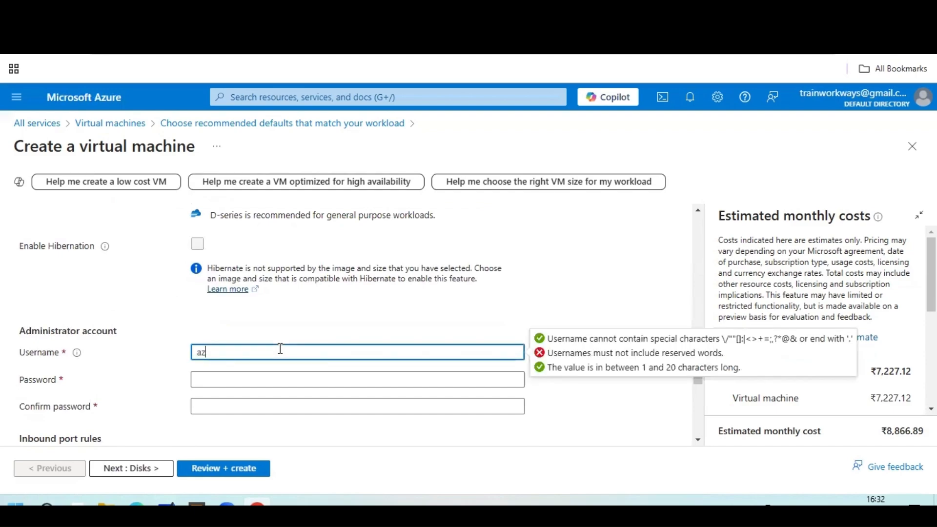
{"action": "type", "text": "series"}
{"action": "type", "text": "-devuser"}
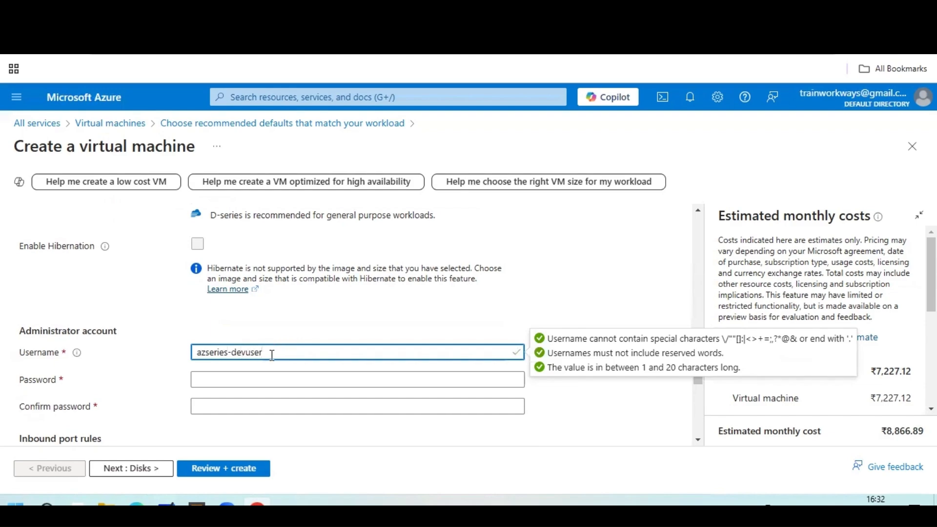
{"action": "left_click_drag", "start_coordinate": [272, 355], "coordinate": [155, 358]}
{"action": "key", "text": "ctrl+c"}
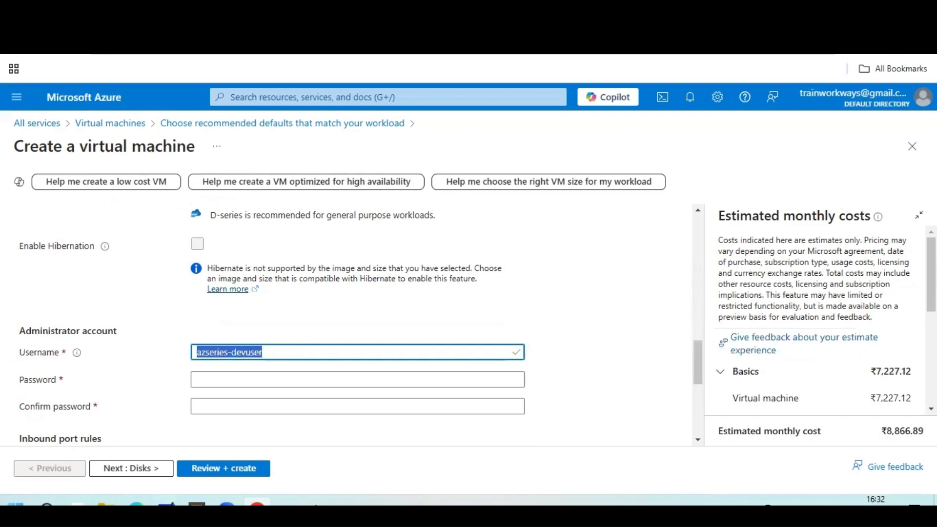
{"action": "key", "text": "super"}
{"action": "type", "text": "no"}
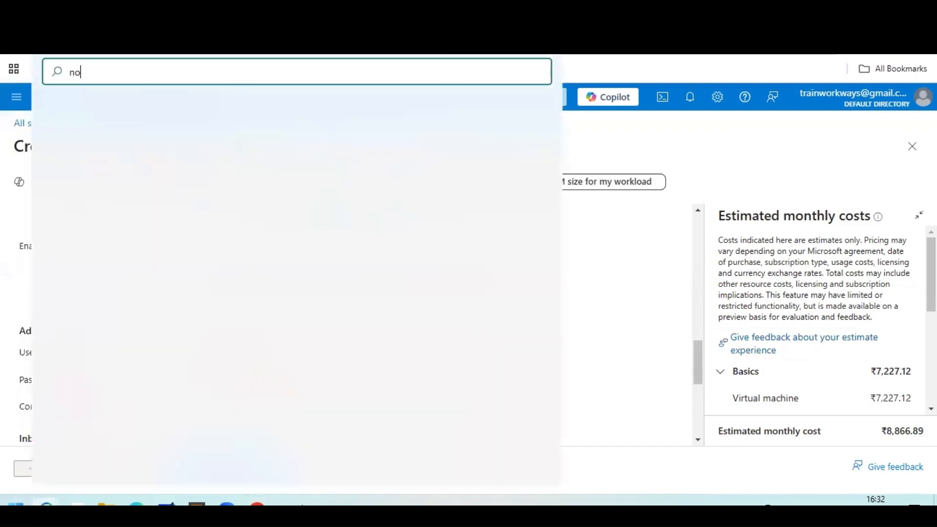
{"action": "type", "text": "te"}
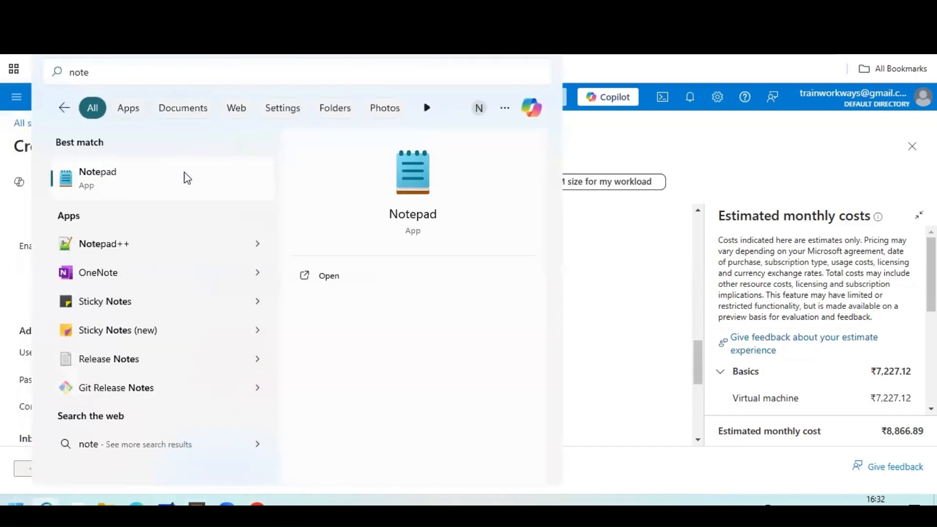
Paste the username into a new Notepad note and return to the Azure Password field.
{"action": "left_click", "coordinate": [179, 189]}
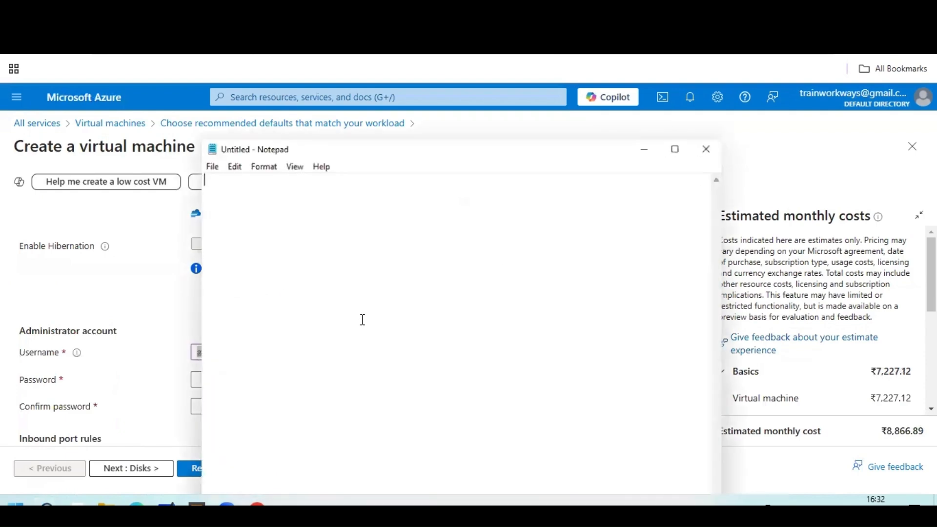
{"action": "key", "text": "ctrl+v"}
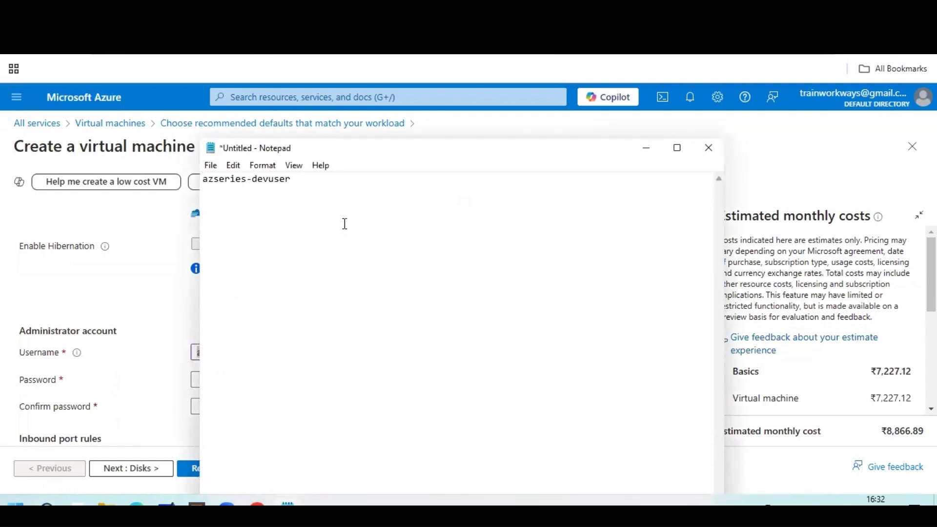
{"action": "key", "text": "alt+Tab"}
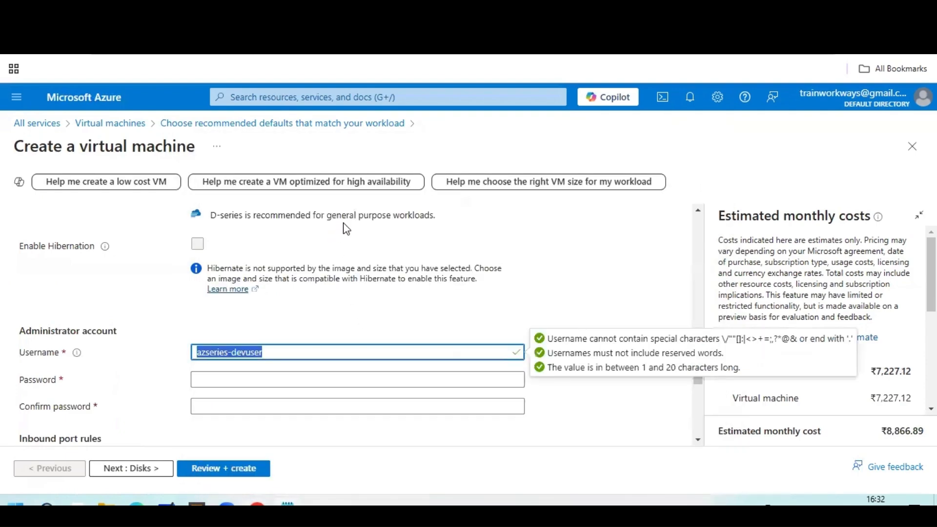
{"action": "left_click", "coordinate": [259, 379]}
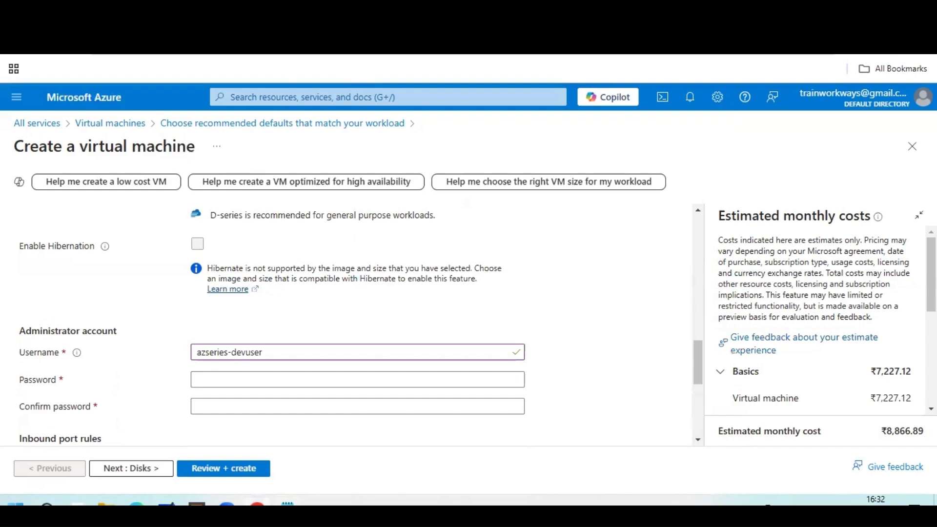
{"action": "key", "text": "ctrl+t"}
Search 'random password generator online' and open the Avast generator.
{"action": "left_click", "coordinate": [357, 264]}
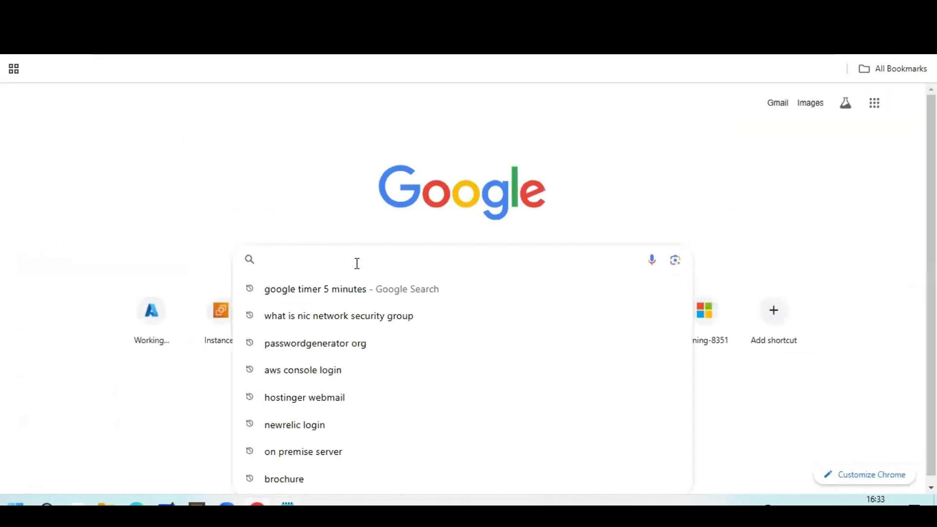
{"action": "type", "text": "rrando"}
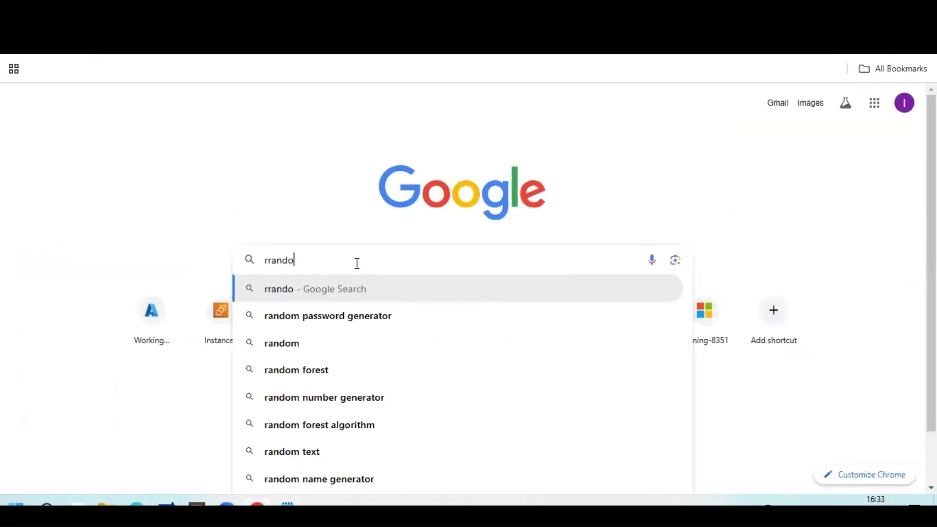
{"action": "key", "text": "BackSpace"}
{"action": "key", "text": "BackSpace"}
{"action": "key", "text": "BackSpace"}
{"action": "key", "text": "BackSpace"}
{"action": "key", "text": "BackSpace"}
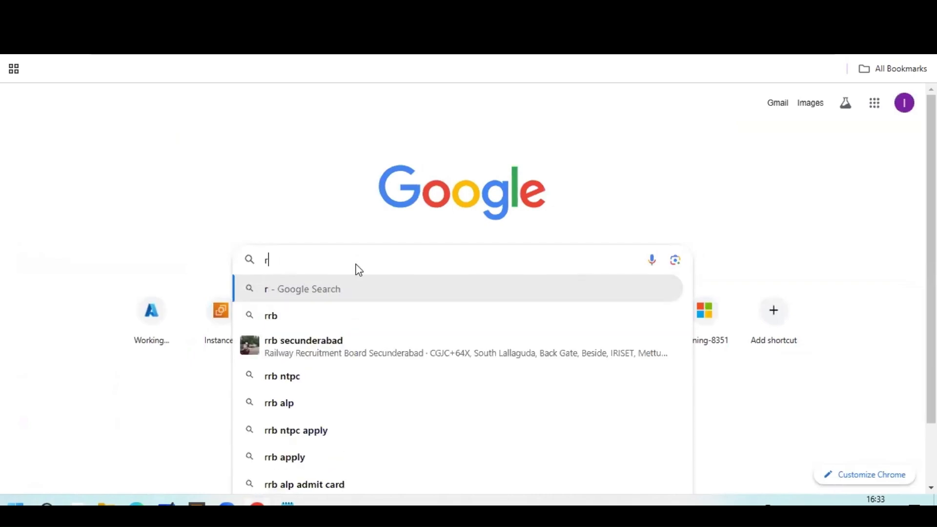
{"action": "type", "text": "ndow"}
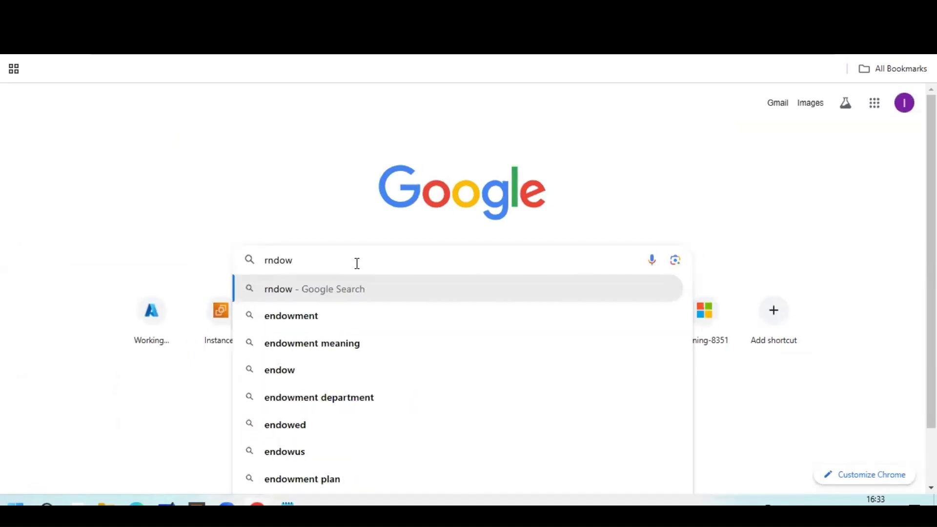
{"action": "key", "text": "BackSpace"}
{"action": "key", "text": "BackSpace"}
{"action": "key", "text": "BackSpace"}
{"action": "key", "text": "BackSpace"}
{"action": "type", "text": "abdom"}
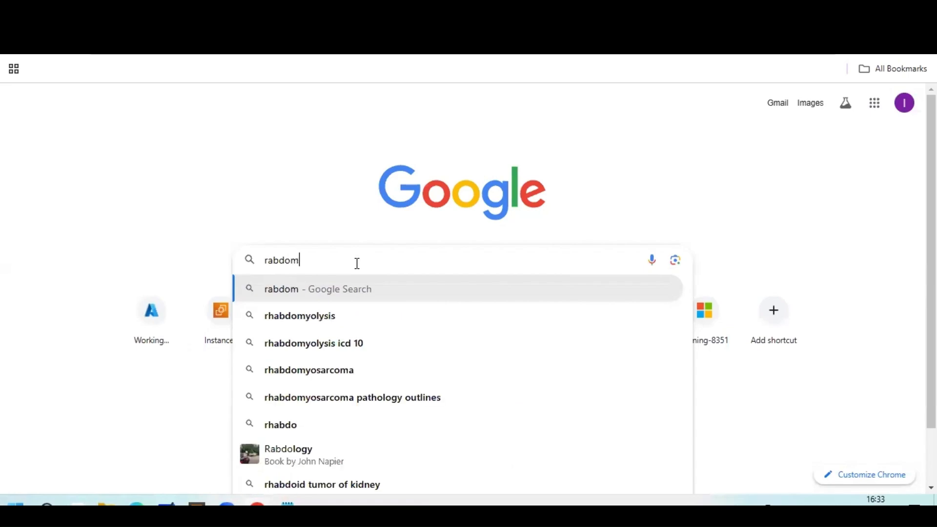
{"action": "type", "text": " password"}
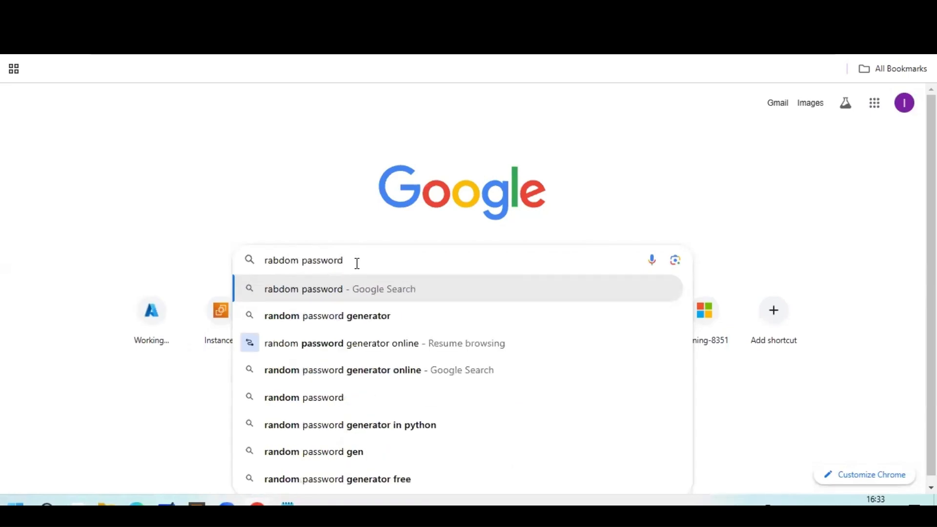
{"action": "left_click", "coordinate": [341, 343]}
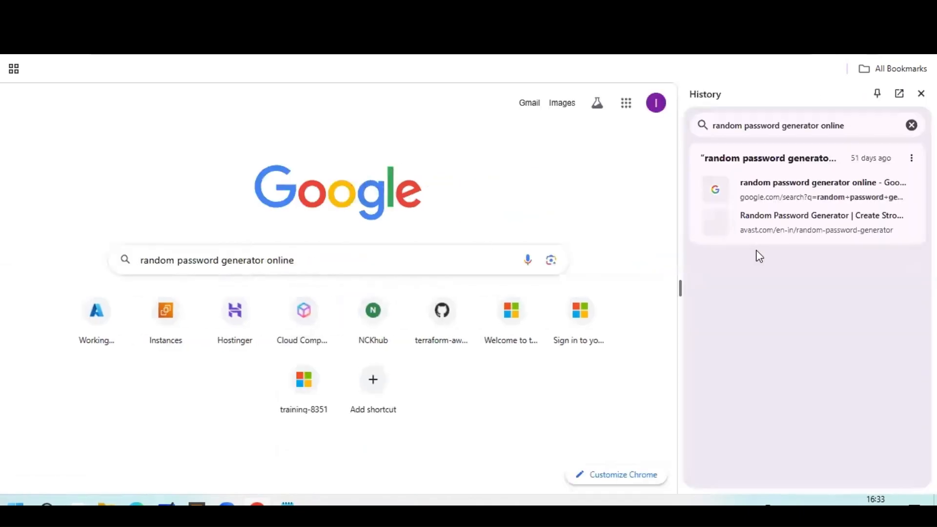
{"action": "left_click", "coordinate": [407, 263]}
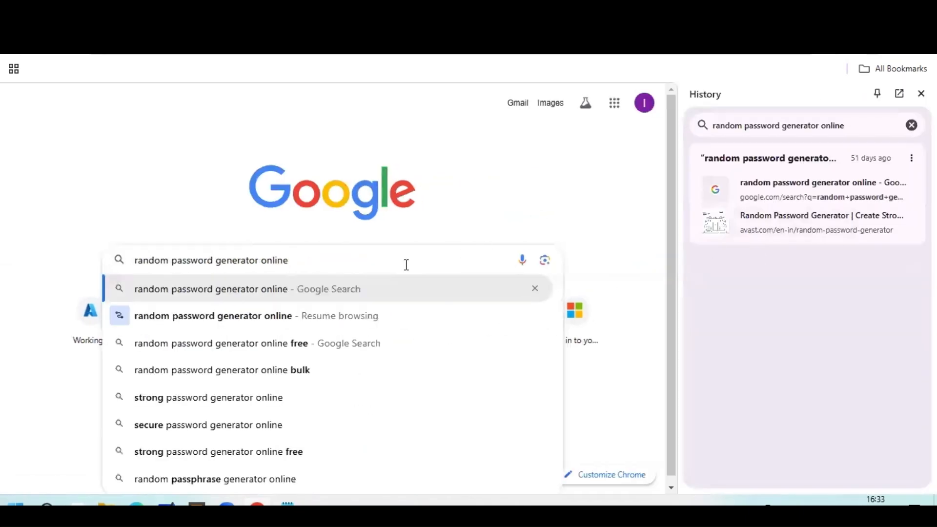
{"action": "key", "text": "Escape"}
{"action": "key", "text": "Return"}
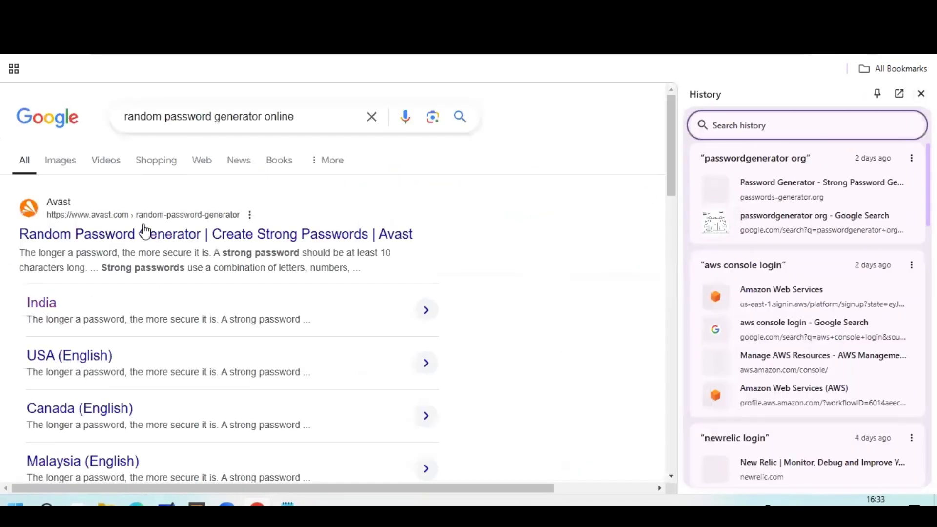
{"action": "left_click", "coordinate": [398, 249]}
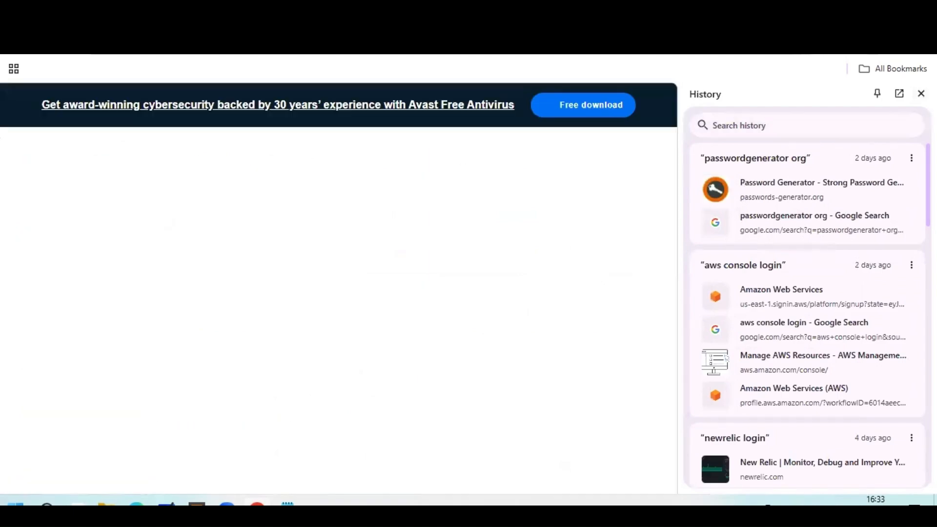
Set the password length to 12 and copy the generated password.
{"action": "left_click", "coordinate": [922, 94]}
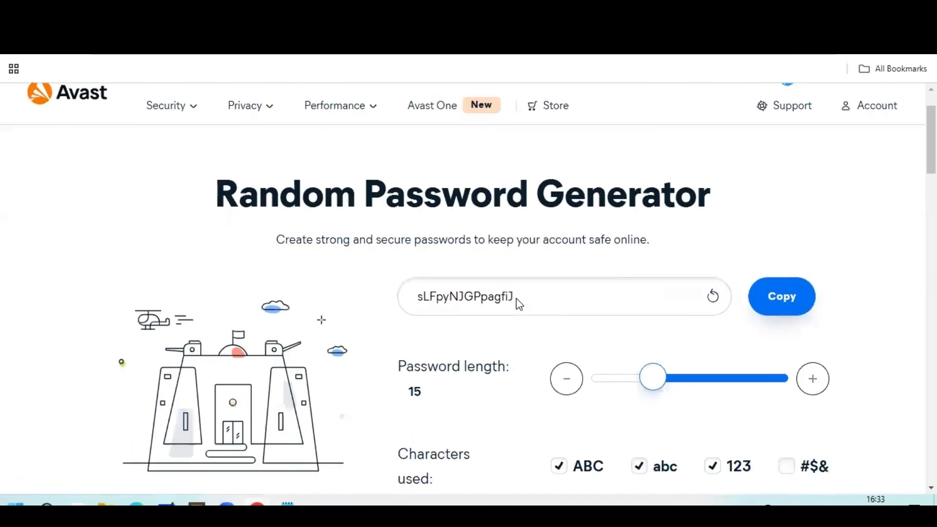
{"action": "mouse_move", "coordinate": [644, 380]}
{"action": "left_mouse_down"}
{"action": "mouse_move", "coordinate": [630, 379]}
{"action": "mouse_move", "coordinate": [643, 380]}
{"action": "left_mouse_up"}
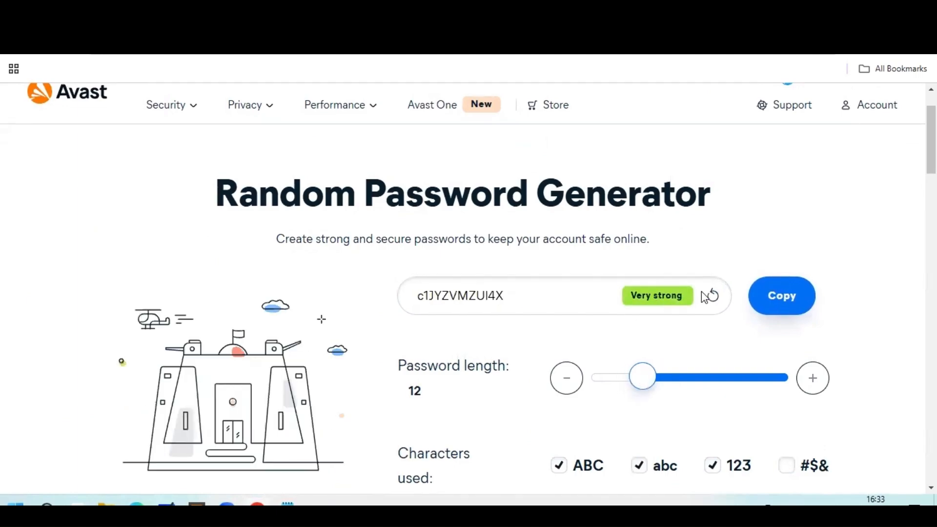
{"action": "left_click", "coordinate": [785, 299]}
Paste the generated password into Notepad and both Password and Confirm password fields.
{"action": "key", "text": "alt+Tab"}
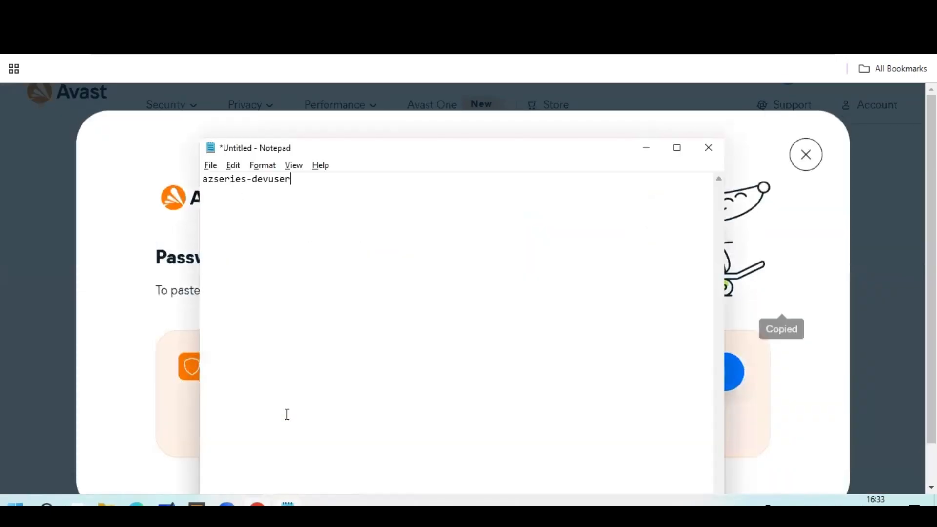
{"action": "key", "text": "ctrl+v"}
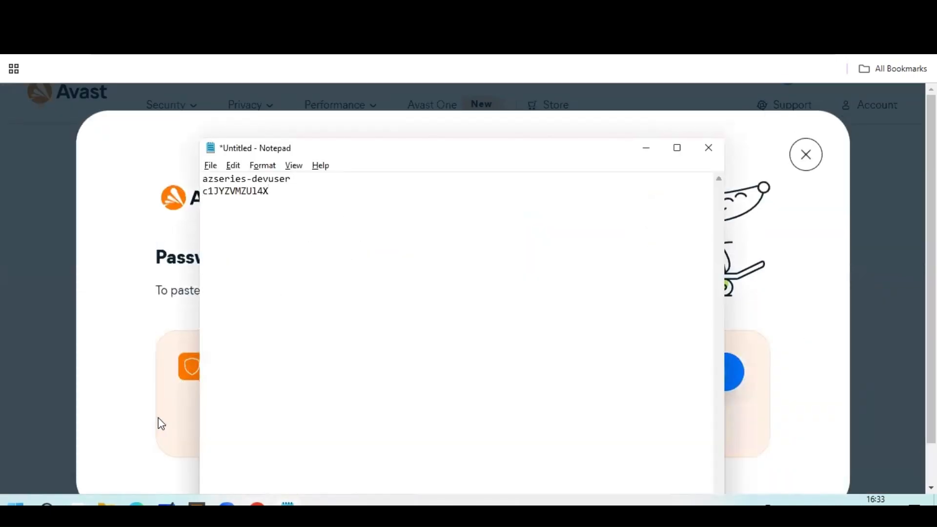
{"action": "key", "text": "alt+Tab"}
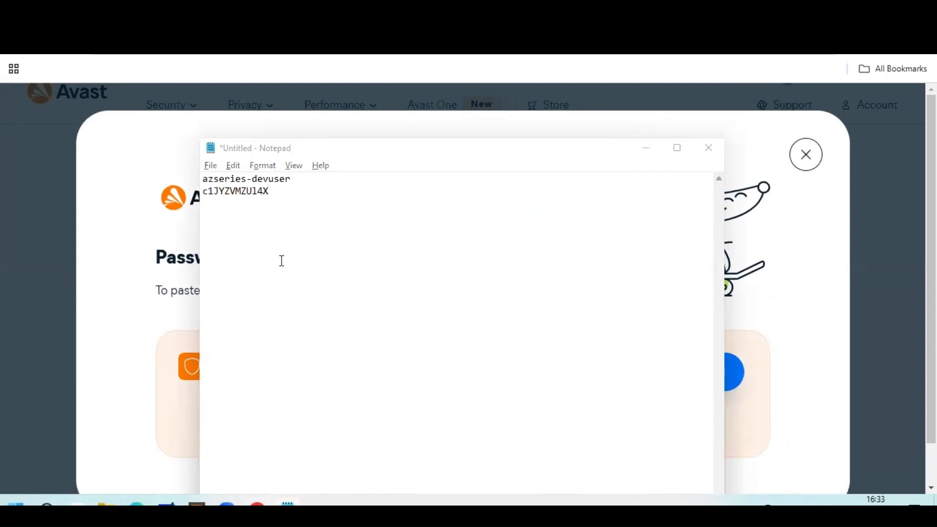
{"action": "key", "text": "alt+Tab"}
{"action": "key", "text": "alt+Tab"}
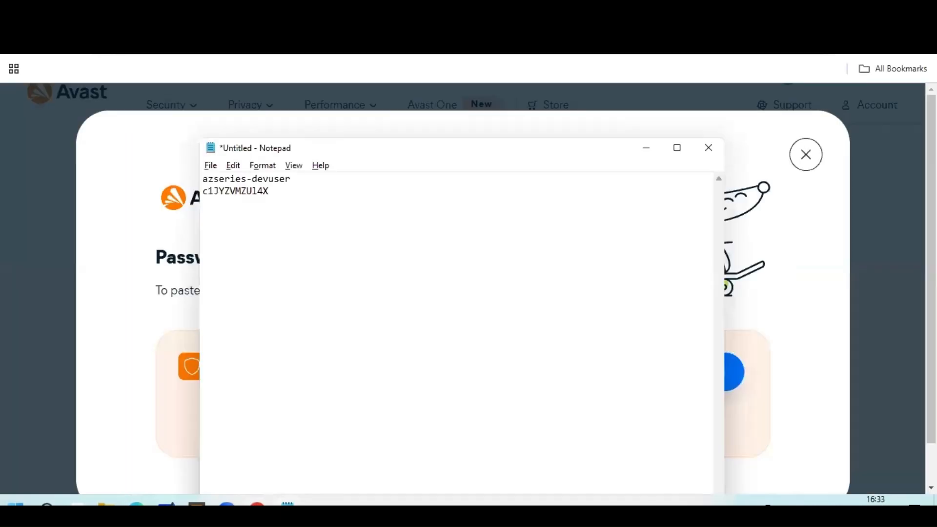
{"action": "key", "text": "alt+Tab"}
{"action": "key", "text": "ctrl+v"}
{"action": "left_click", "coordinate": [252, 406]}
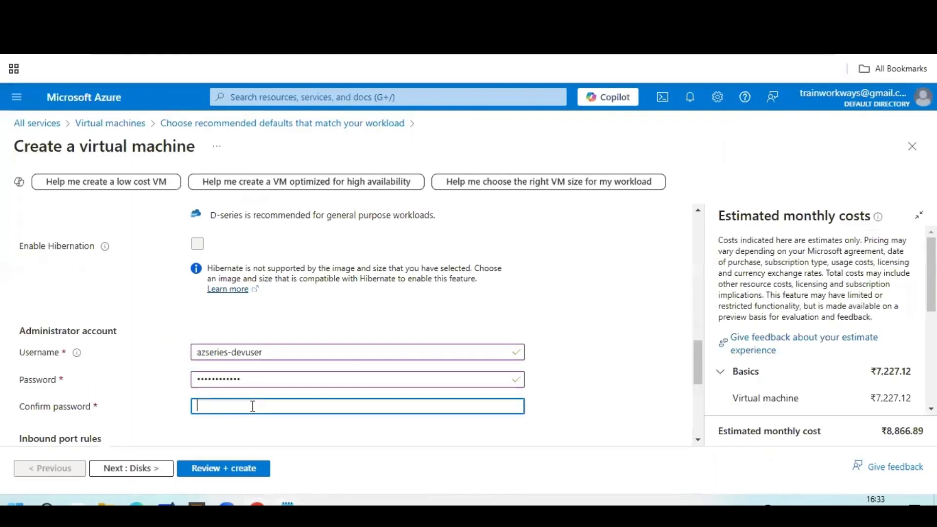
{"action": "key", "text": "ctrl+v"}
Add HTTP (80) and HTTPS (443) to the VM's allowed inbound ports alongside RDP (3389).
{"action": "scroll", "coordinate": [341, 318], "scroll_direction": "down", "scroll_amount": 3}
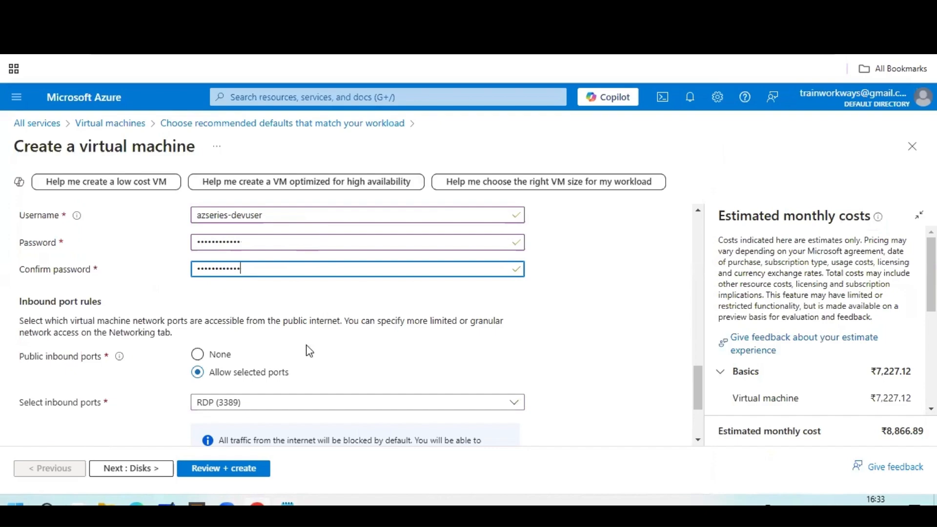
{"action": "scroll", "coordinate": [309, 351], "scroll_direction": "down", "scroll_amount": 3}
{"action": "scroll", "coordinate": [309, 350], "scroll_direction": "up", "scroll_amount": 2}
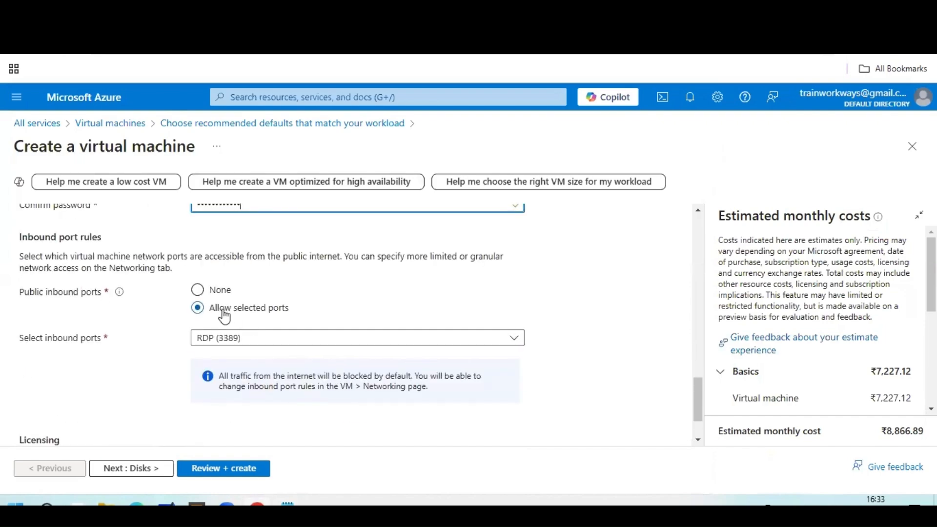
{"action": "left_click", "coordinate": [514, 339]}
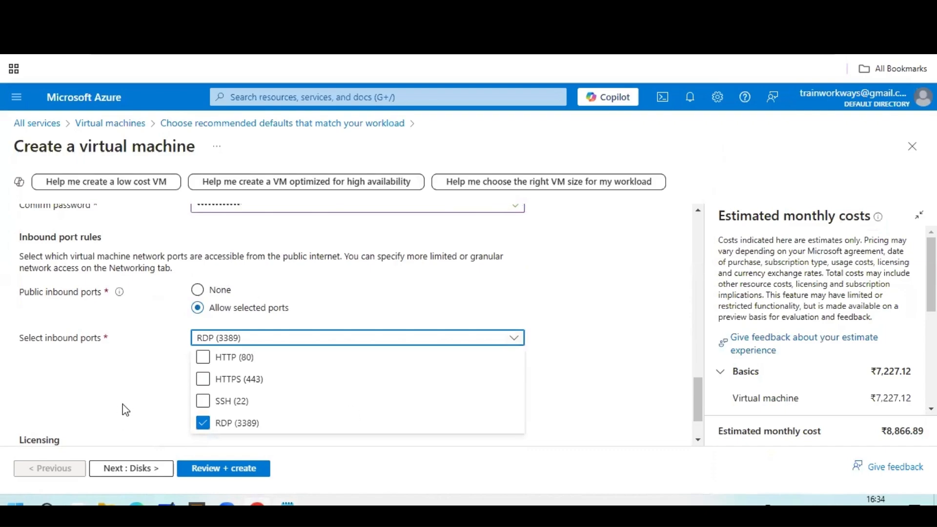
{"action": "left_click", "coordinate": [203, 358]}
{"action": "left_click", "coordinate": [203, 379]}
{"action": "left_click", "coordinate": [563, 371]}
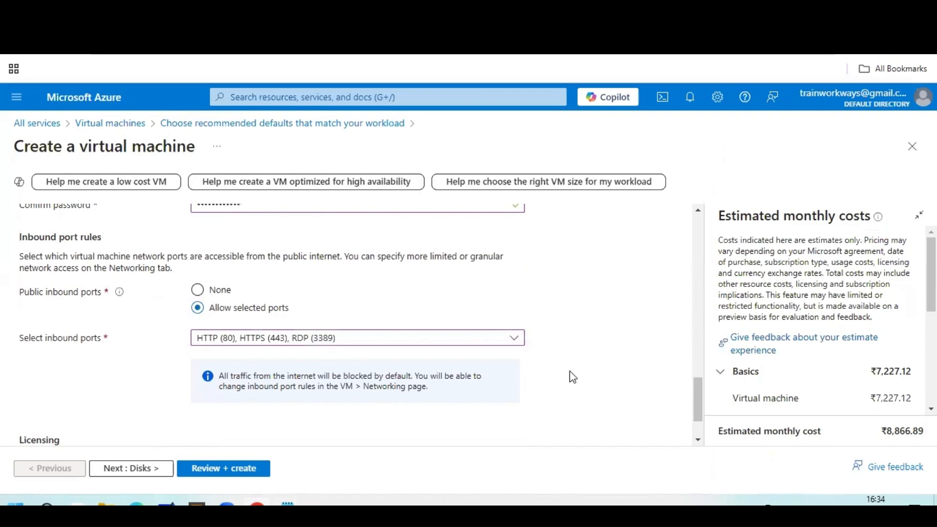
{"action": "scroll", "coordinate": [542, 341], "scroll_direction": "down", "scroll_amount": 1}
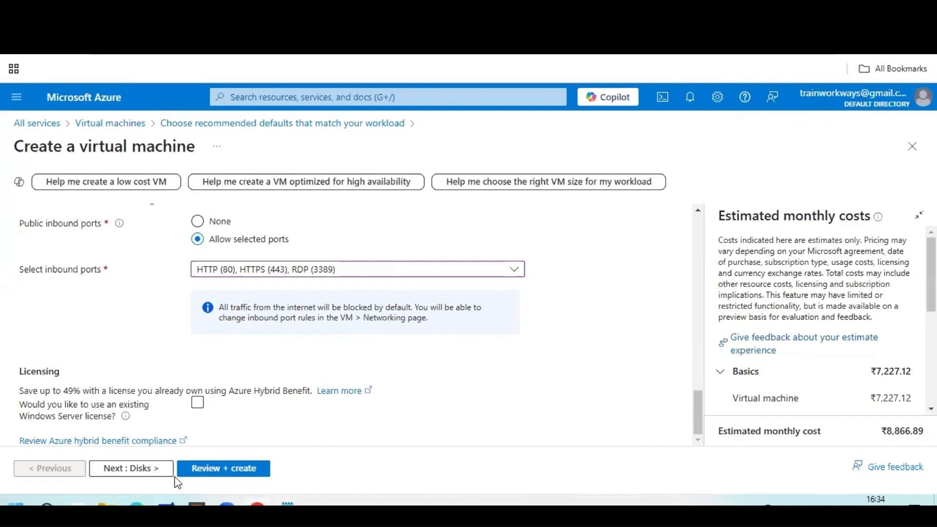
On the Disks tab, set the OS disk size to 128 GiB (P10).
{"action": "left_click", "coordinate": [125, 480]}
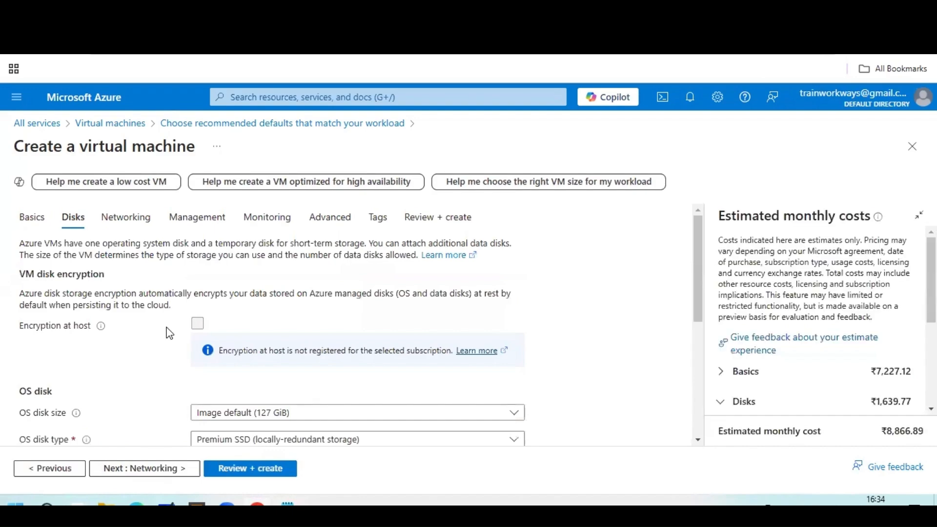
{"action": "scroll", "coordinate": [149, 358], "scroll_direction": "down", "scroll_amount": 3}
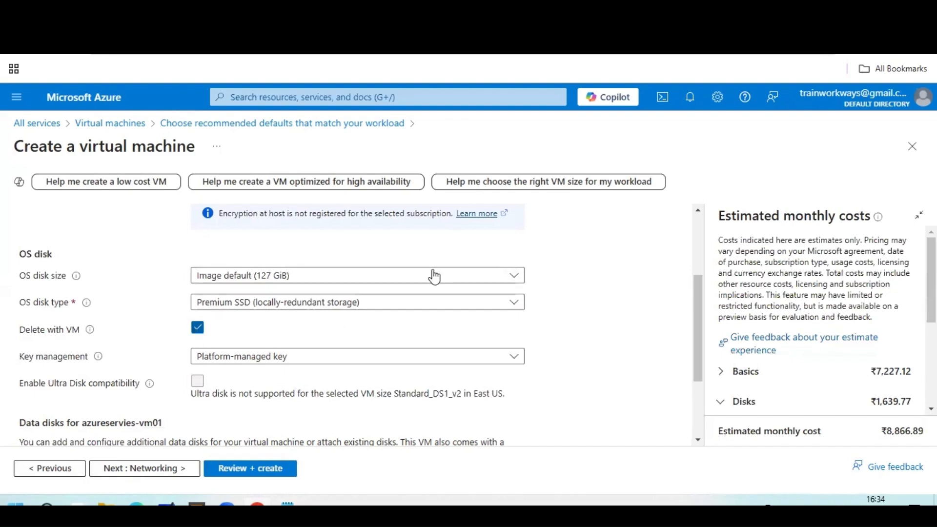
{"action": "left_click", "coordinate": [505, 280]}
{"action": "left_click", "coordinate": [322, 317]}
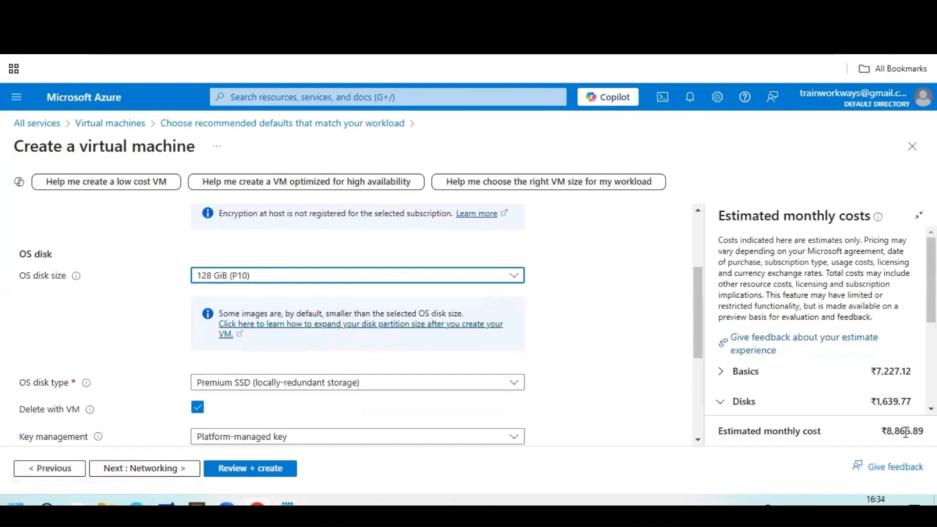
{"action": "left_click", "coordinate": [511, 276]}
{"action": "left_click", "coordinate": [332, 340]}
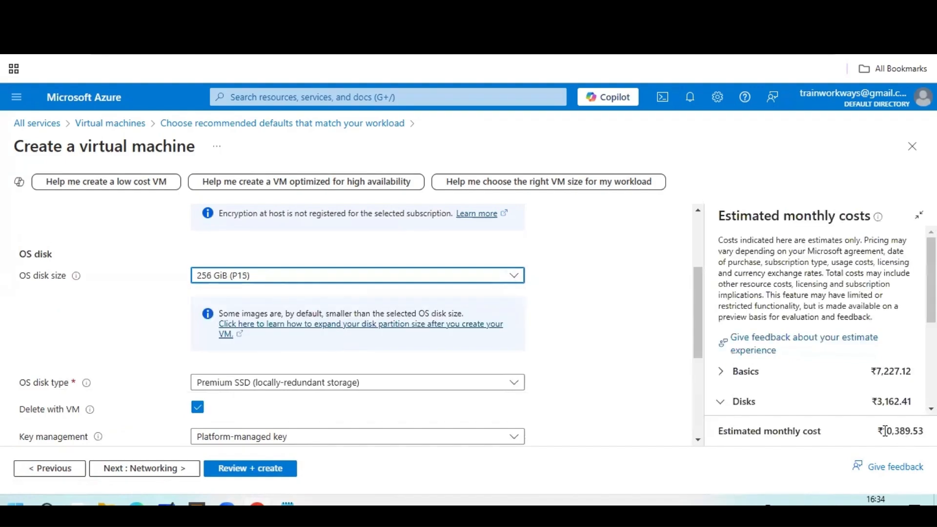
{"action": "left_click", "coordinate": [514, 275]}
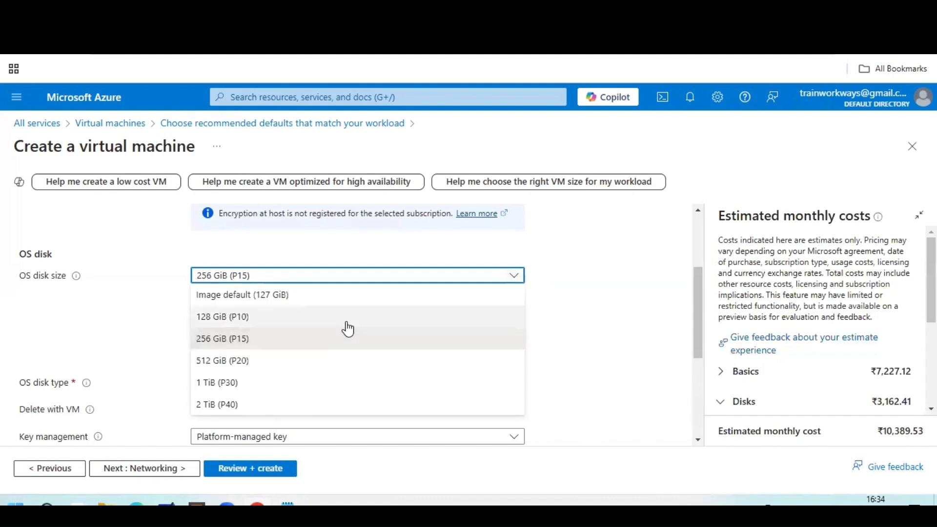
{"action": "left_click", "coordinate": [344, 295]}
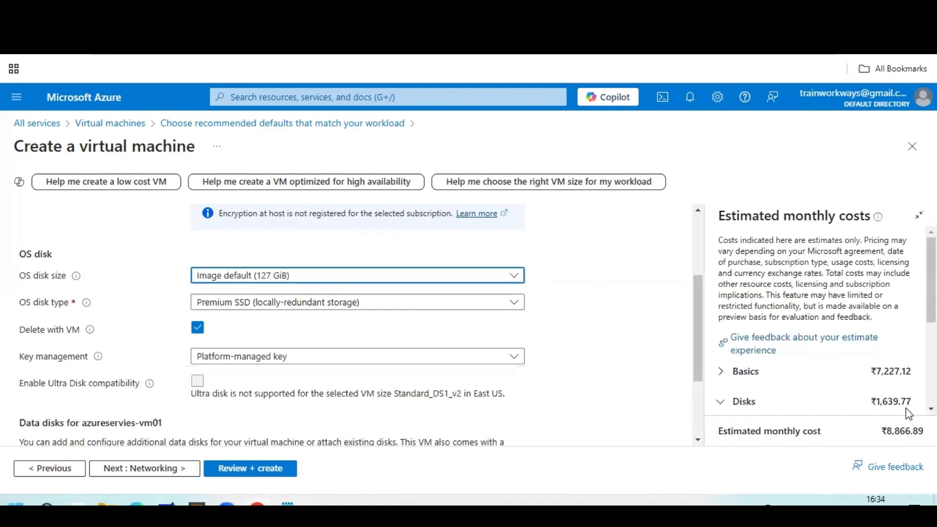
{"action": "left_click", "coordinate": [519, 277]}
{"action": "left_click", "coordinate": [342, 316]}
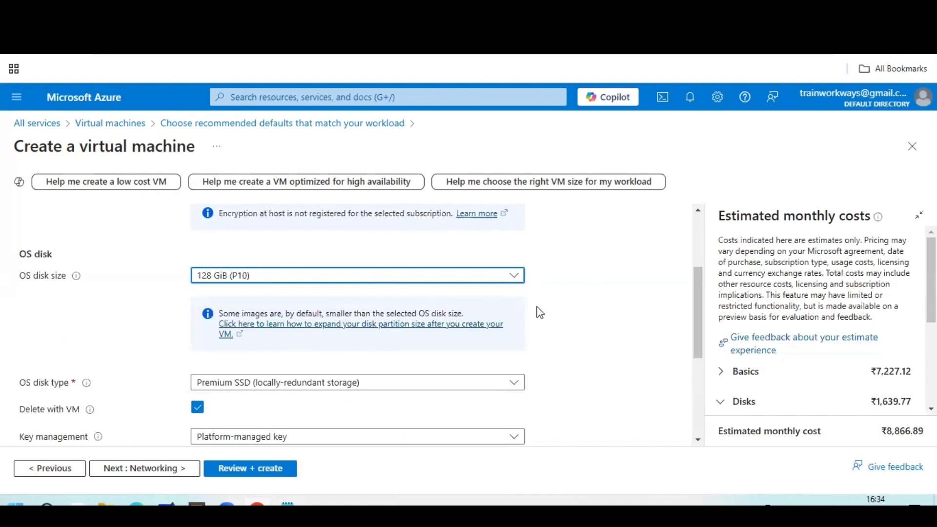
Set the OS disk type to Standard HDD.
{"action": "scroll", "coordinate": [540, 312], "scroll_direction": "down", "scroll_amount": 3}
{"action": "left_click", "coordinate": [514, 248]}
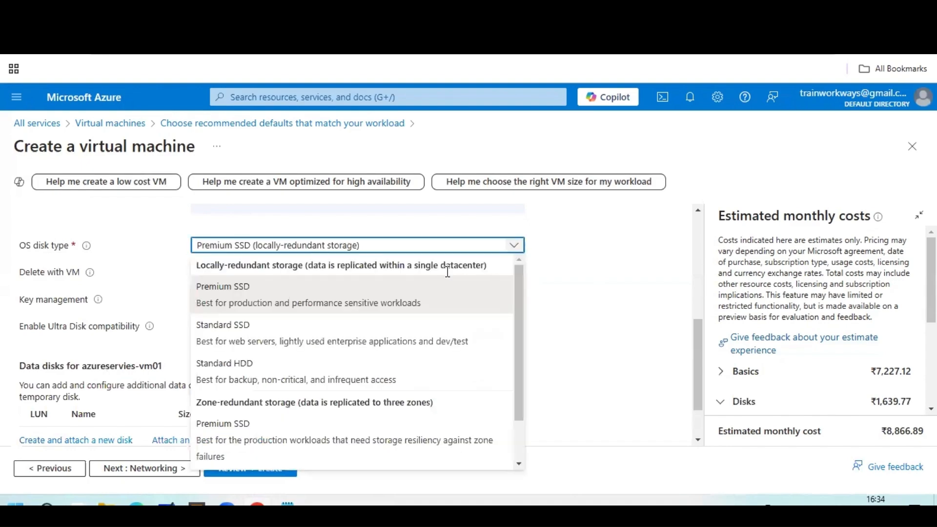
{"action": "left_click", "coordinate": [427, 343]}
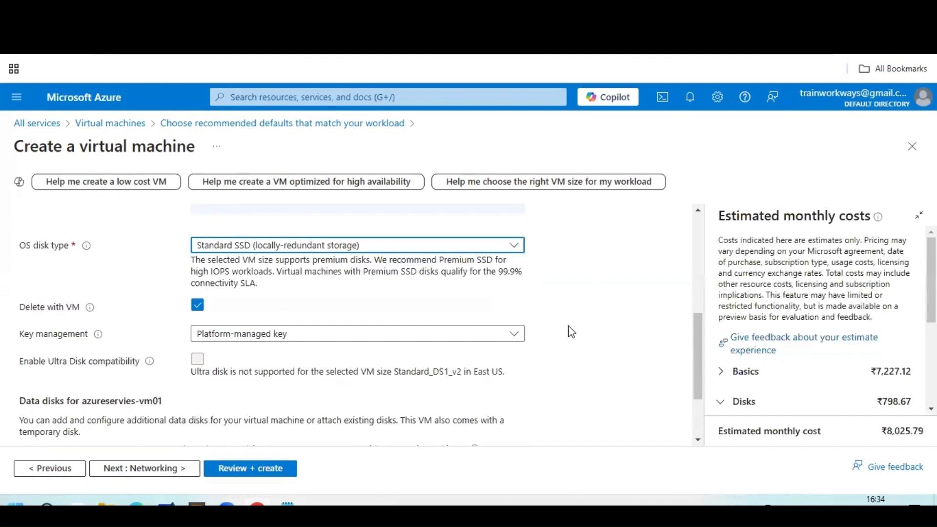
{"action": "left_click", "coordinate": [514, 334]}
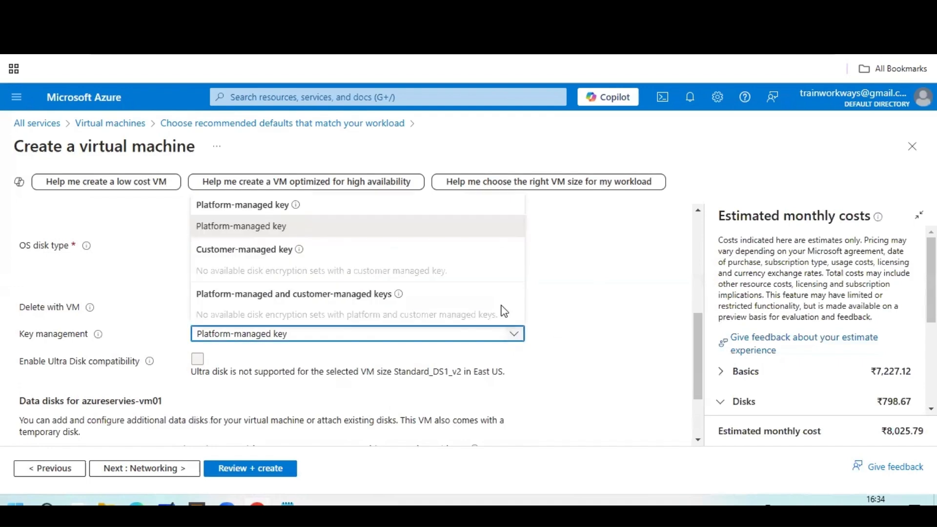
{"action": "left_click", "coordinate": [527, 312]}
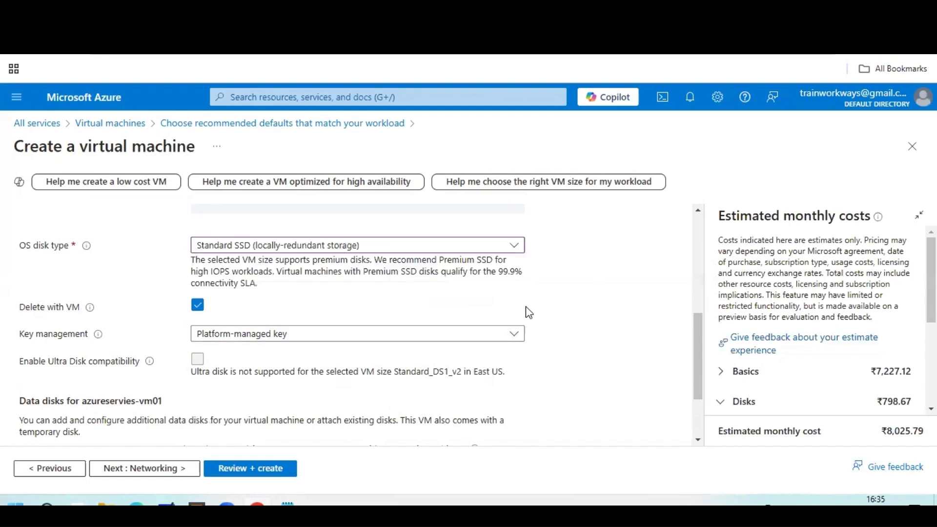
{"action": "left_click", "coordinate": [513, 248]}
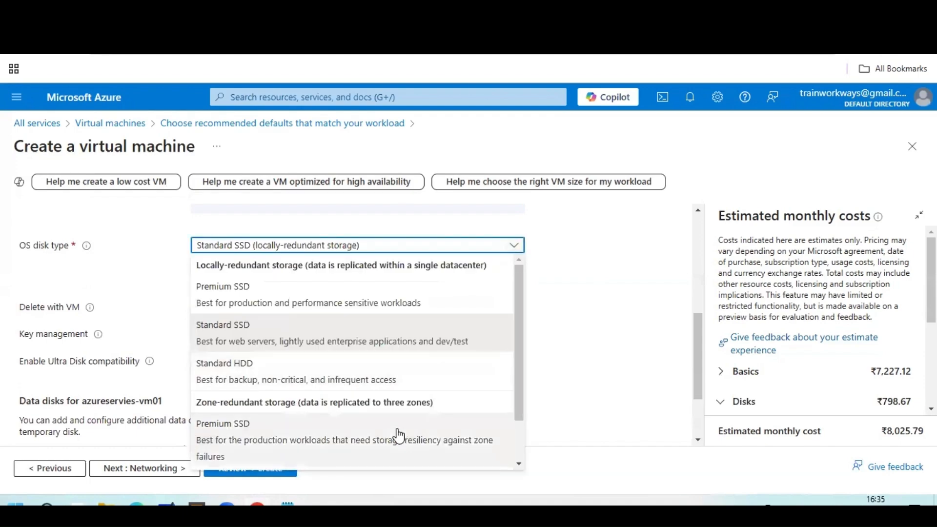
{"action": "left_click", "coordinate": [394, 381]}
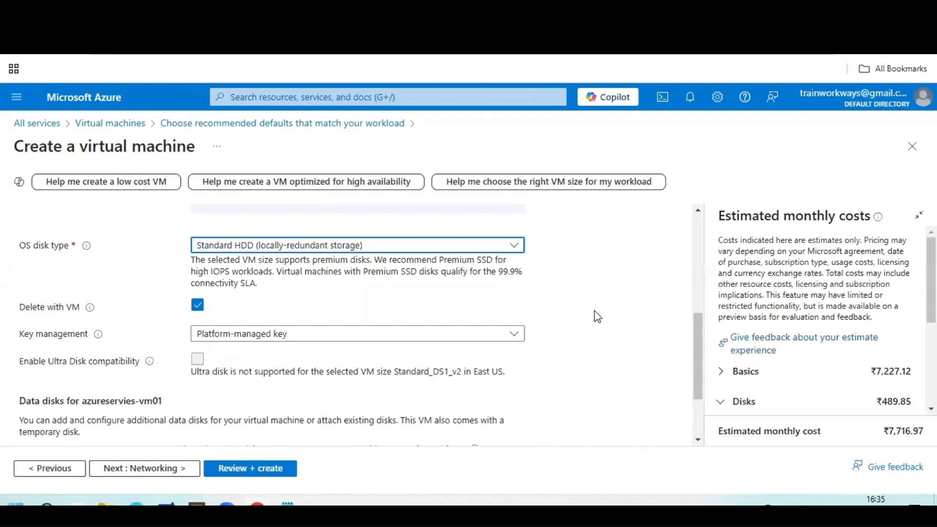
{"action": "left_click", "coordinate": [515, 245]}
{"action": "left_click", "coordinate": [279, 436]}
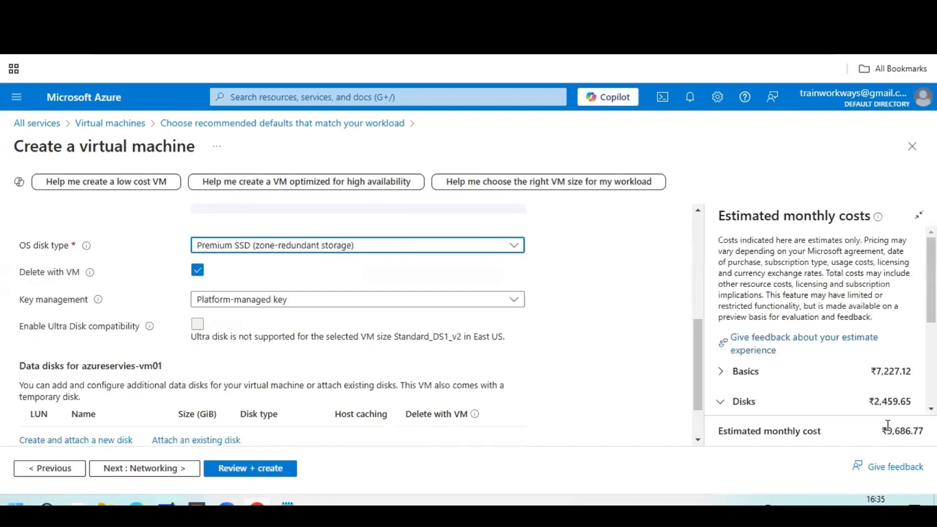
{"action": "left_click", "coordinate": [513, 248]}
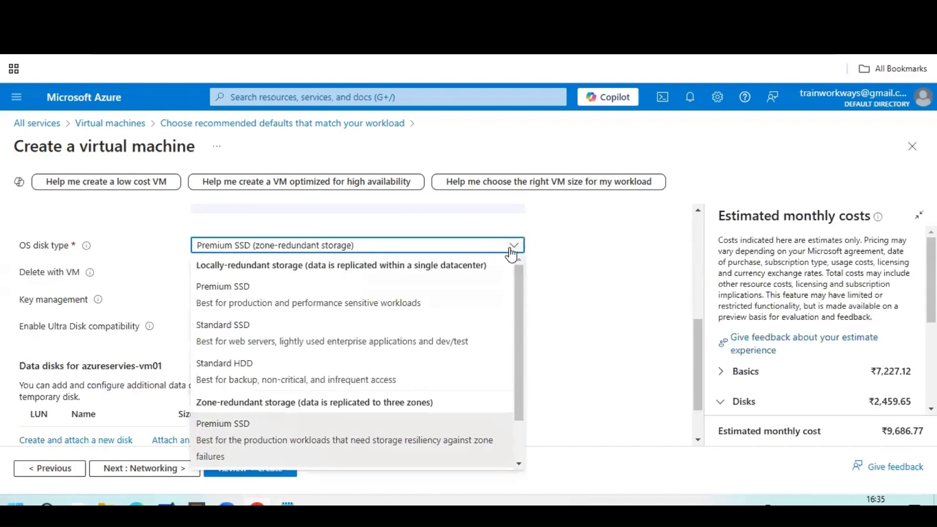
{"action": "left_click", "coordinate": [407, 384]}
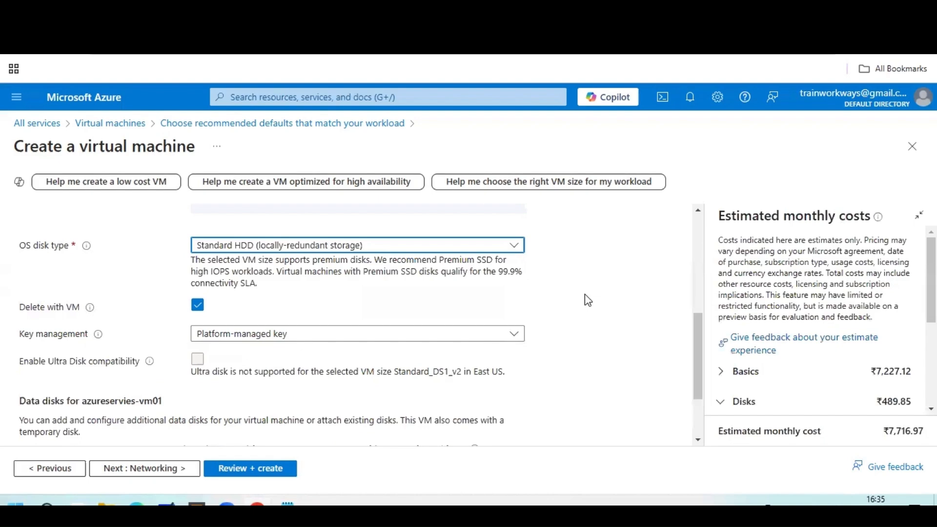
Keep the platform-managed encryption key and continue to the Networking tab.
{"action": "scroll", "coordinate": [390, 254], "scroll_direction": "down", "scroll_amount": 2}
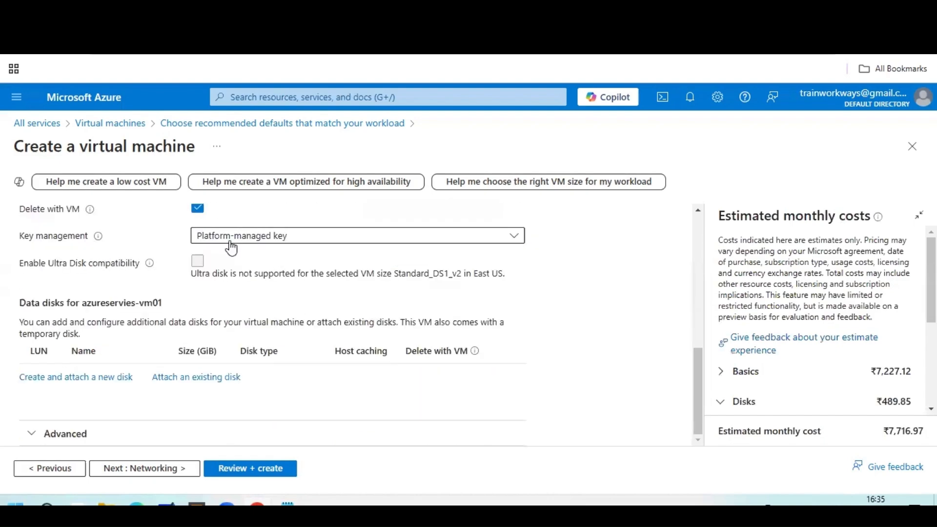
{"action": "left_click", "coordinate": [510, 245]}
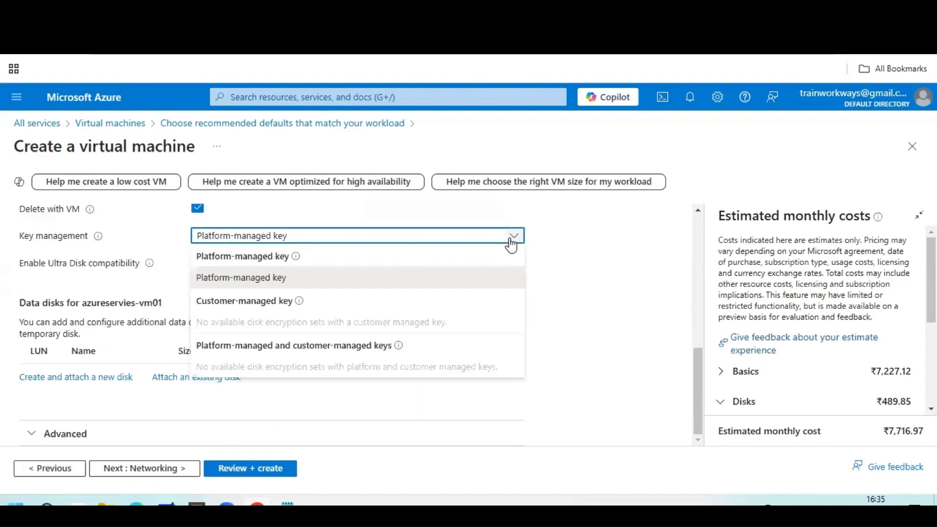
{"action": "left_click", "coordinate": [291, 279]}
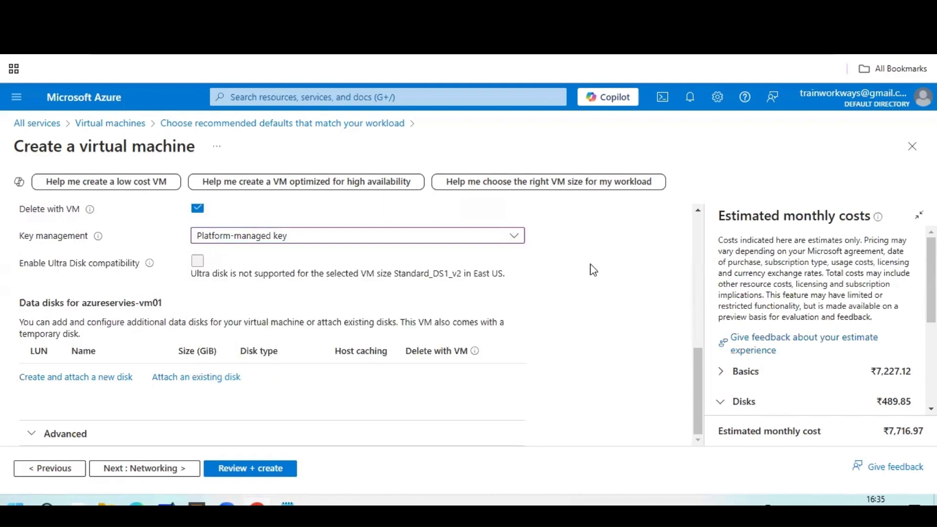
{"action": "scroll", "coordinate": [502, 273], "scroll_direction": "up", "scroll_amount": 5}
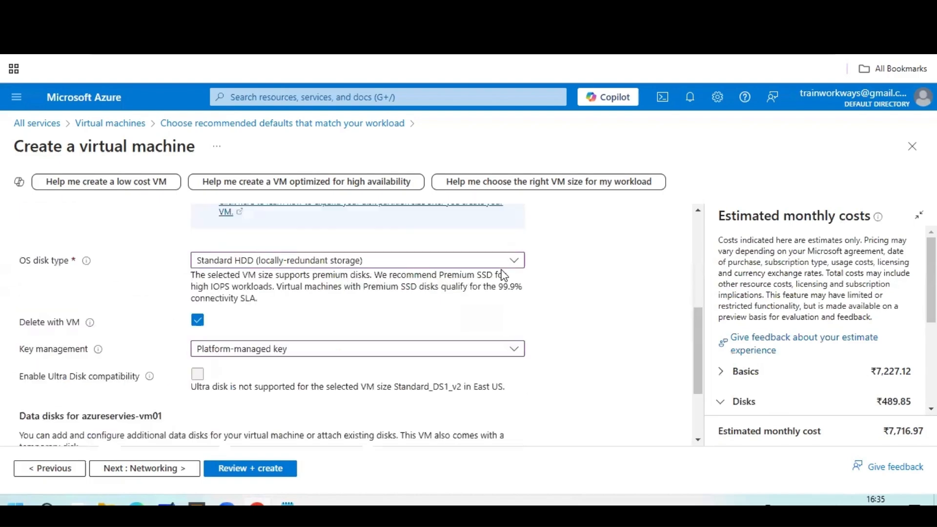
{"action": "left_click", "coordinate": [166, 469]}
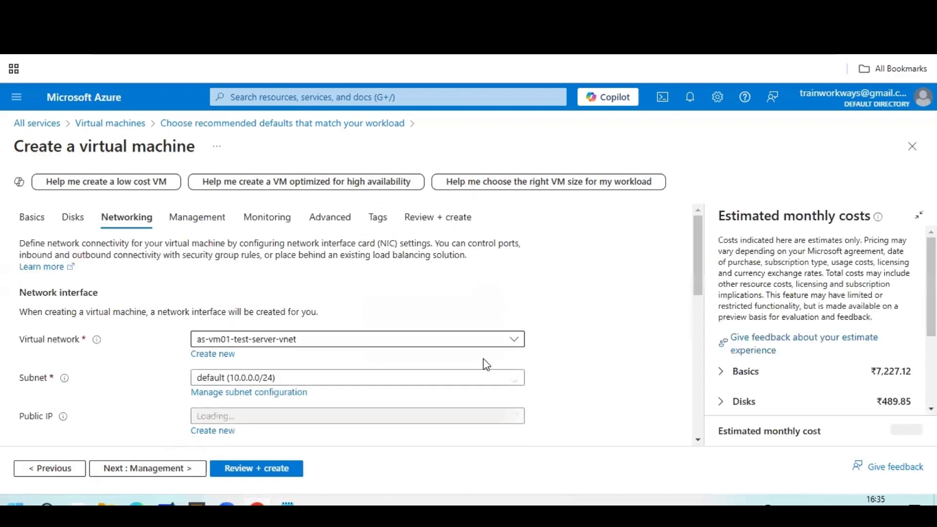
Choose vnet-azure-series as the VM's virtual network.
{"action": "left_click", "coordinate": [514, 342]}
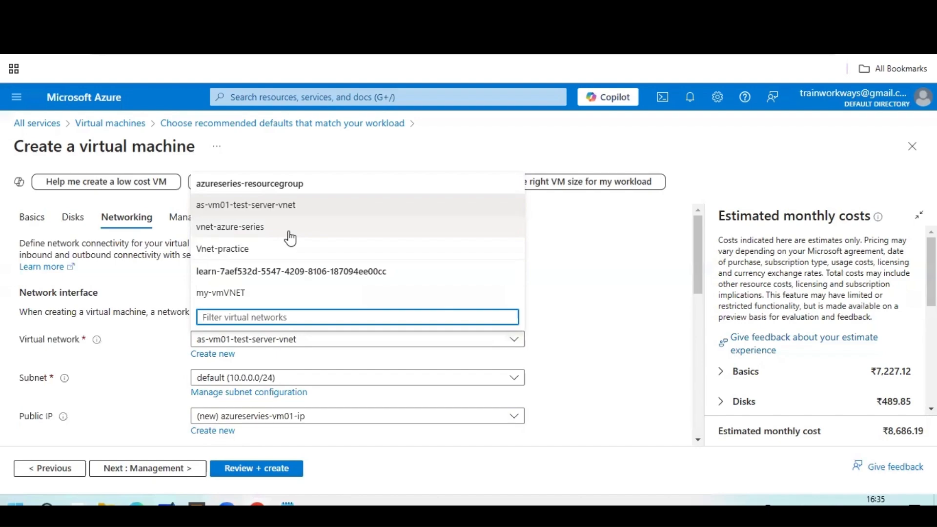
{"action": "left_click", "coordinate": [613, 254]}
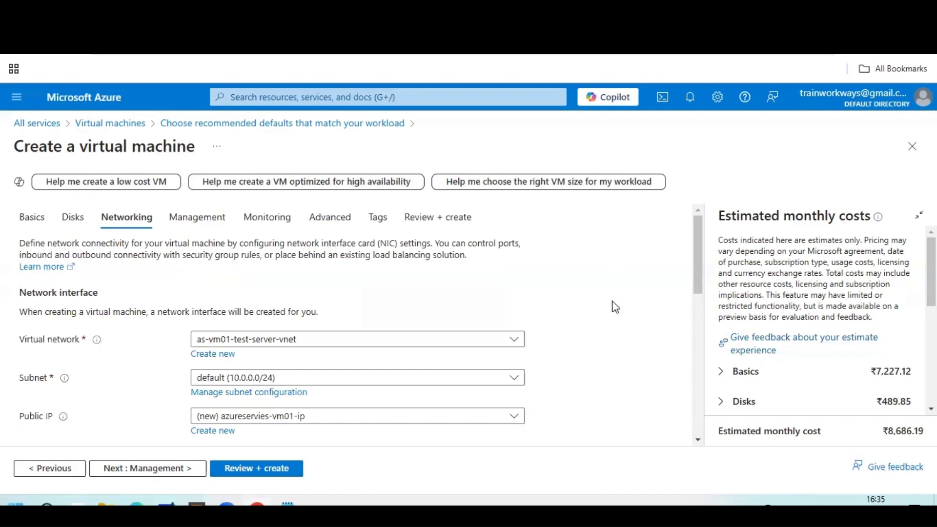
{"action": "scroll", "coordinate": [586, 303], "scroll_direction": "down", "scroll_amount": 1}
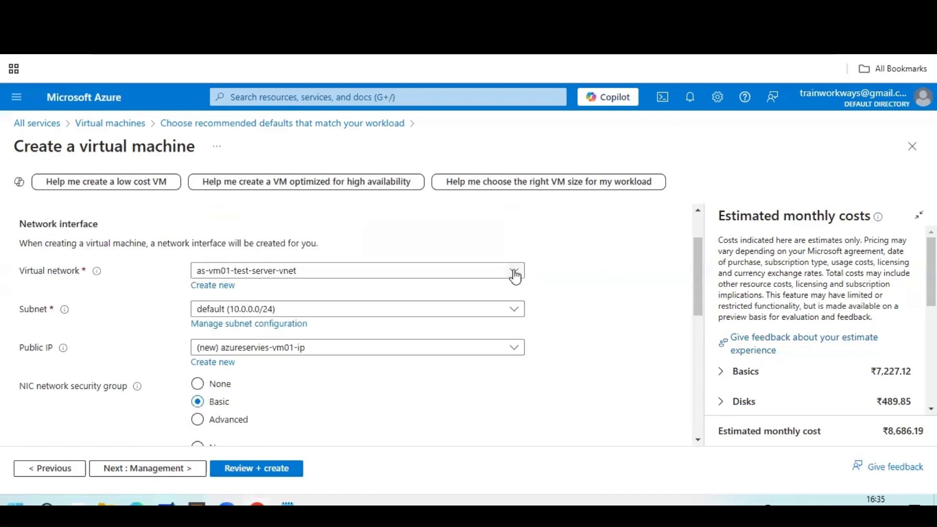
{"action": "left_click", "coordinate": [515, 270]}
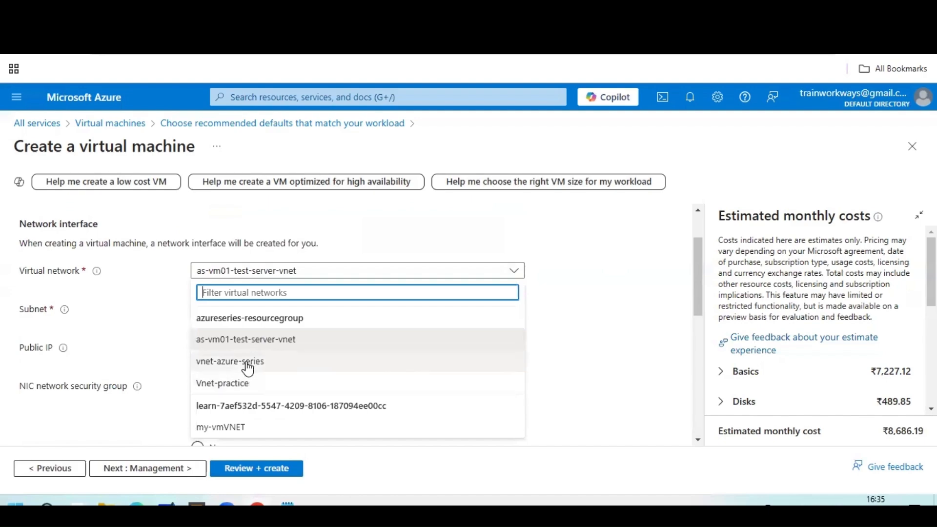
{"action": "left_click", "coordinate": [248, 369]}
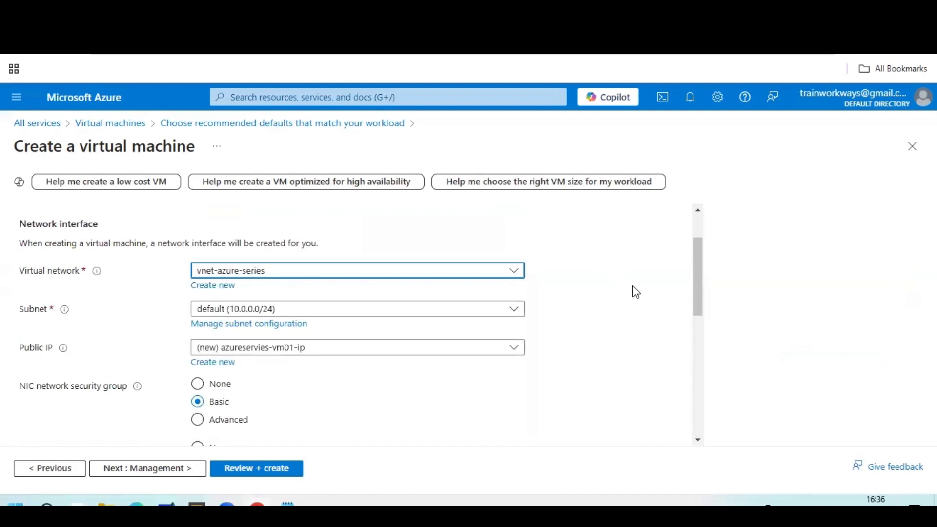
Enable deleting the public IP and NIC when the VM is deleted.
{"action": "scroll", "coordinate": [356, 264], "scroll_direction": "down", "scroll_amount": 1}
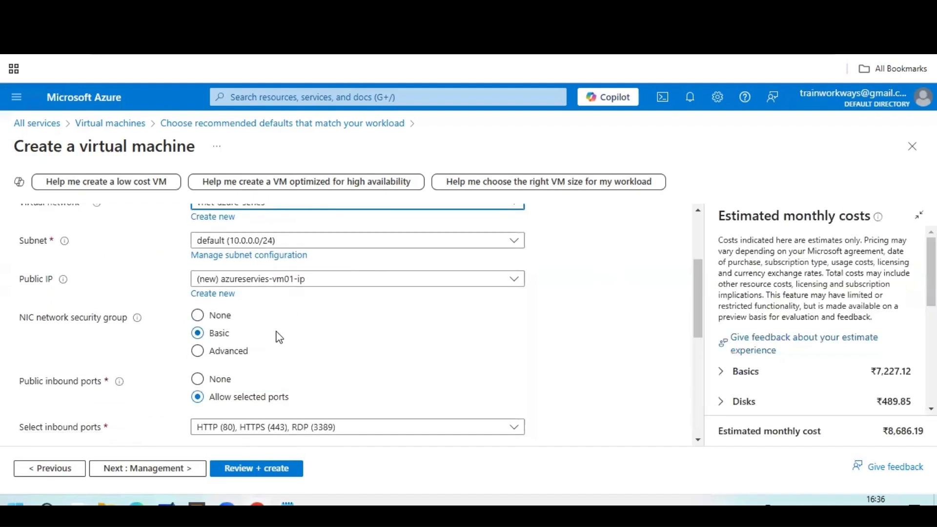
{"action": "scroll", "coordinate": [279, 337], "scroll_direction": "down", "scroll_amount": 1}
{"action": "left_click_drag", "start_coordinate": [21, 255], "coordinate": [64, 252]}
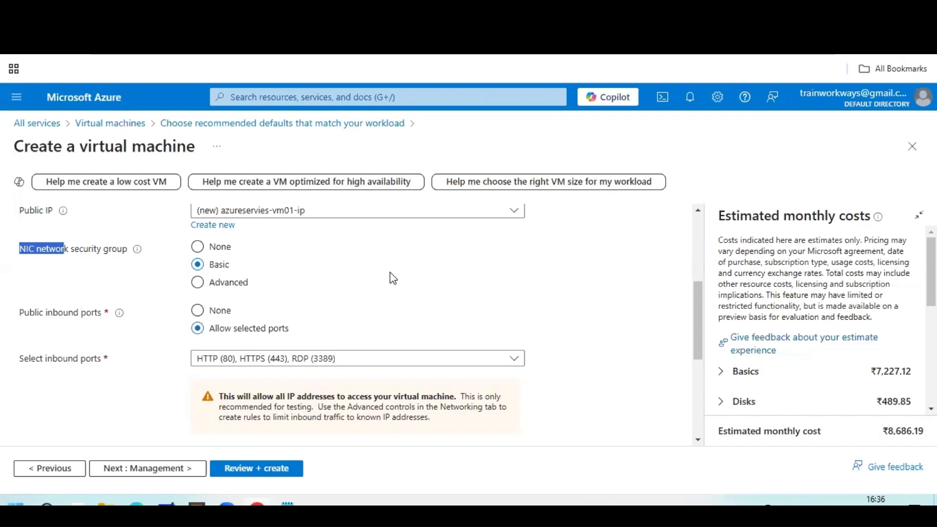
{"action": "scroll", "coordinate": [391, 272], "scroll_direction": "down", "scroll_amount": 3}
{"action": "scroll", "coordinate": [275, 356], "scroll_direction": "down", "scroll_amount": 1}
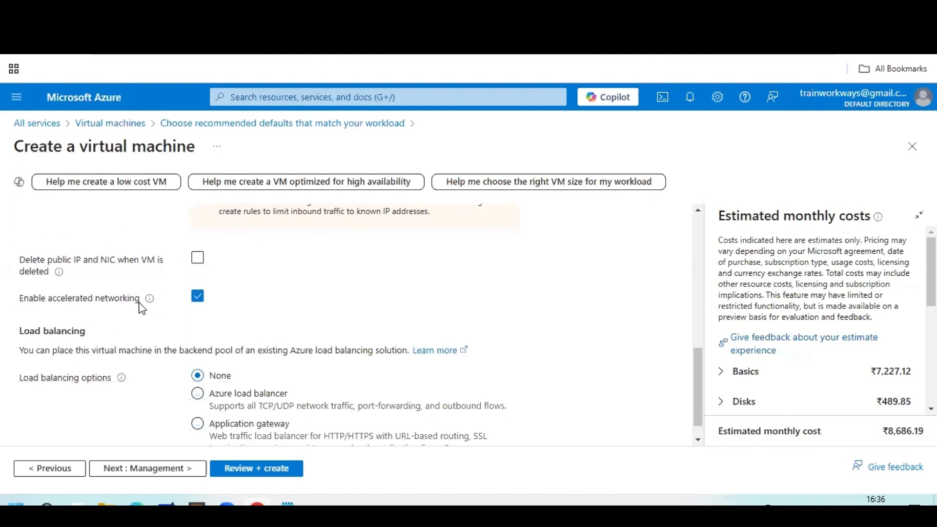
{"action": "mouse_move", "coordinate": [149, 300]}
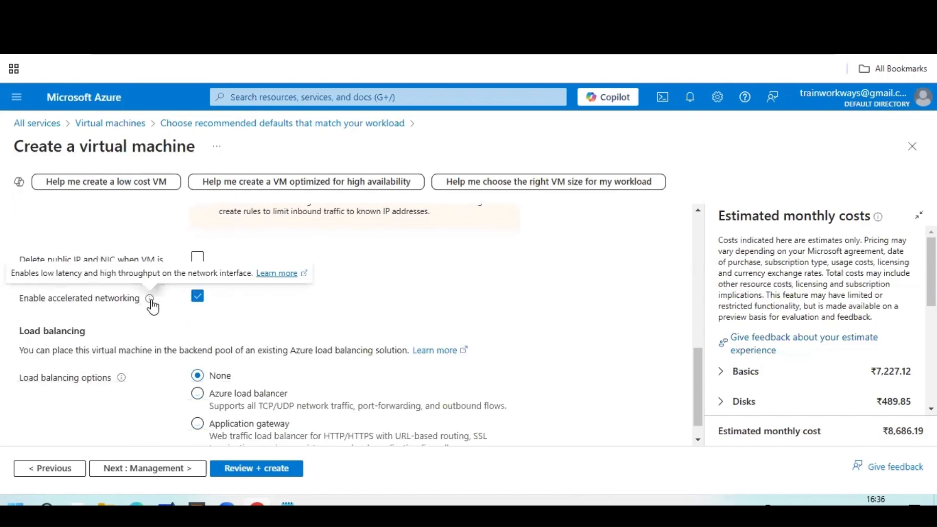
{"action": "left_click", "coordinate": [197, 258]}
{"action": "scroll", "coordinate": [331, 277], "scroll_direction": "down", "scroll_amount": 1}
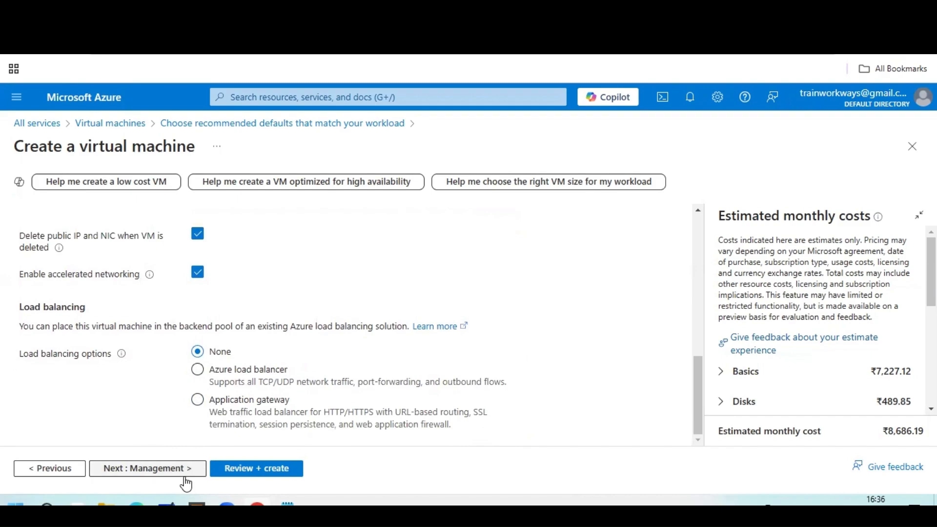
On the Management tab, leave system-assigned managed identity switched off after toggling it.
{"action": "left_click", "coordinate": [172, 469]}
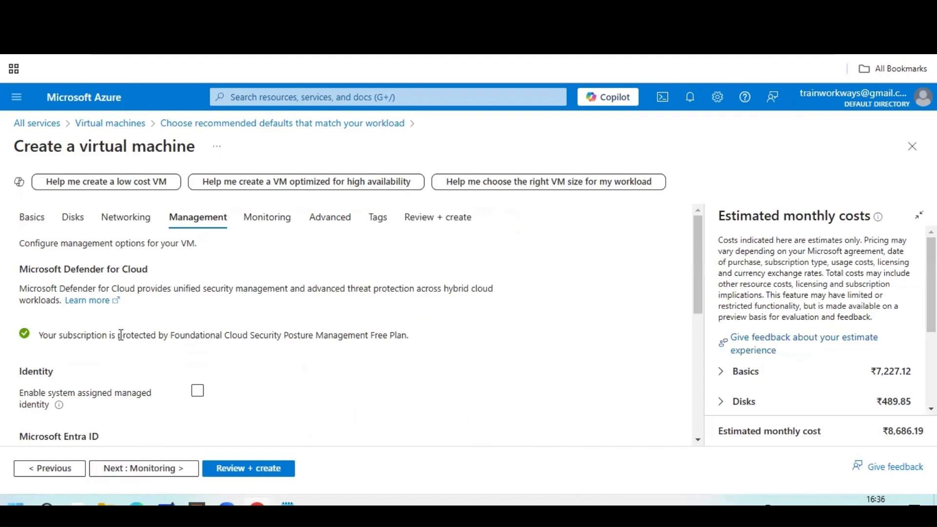
{"action": "left_click_drag", "start_coordinate": [28, 288], "coordinate": [373, 289]}
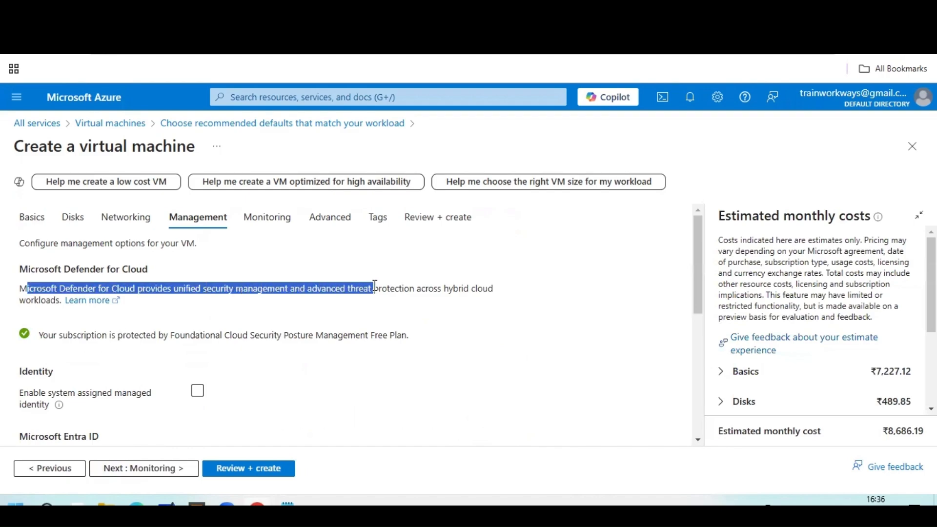
{"action": "left_click", "coordinate": [392, 313]}
{"action": "scroll", "coordinate": [388, 312], "scroll_direction": "down", "scroll_amount": 3}
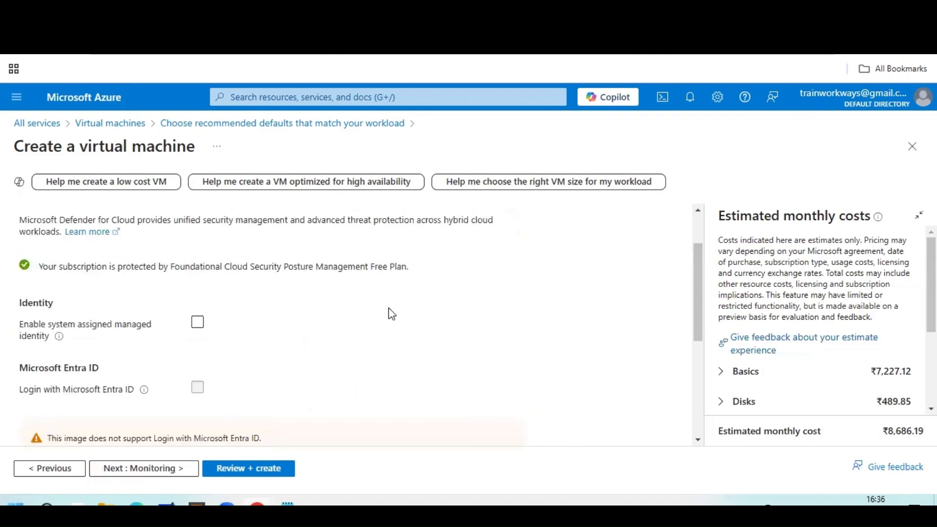
{"action": "left_click", "coordinate": [198, 323]}
{"action": "left_click", "coordinate": [199, 323]}
{"action": "left_click", "coordinate": [198, 323]}
{"action": "scroll", "coordinate": [278, 365], "scroll_direction": "down", "scroll_amount": 1}
{"action": "scroll", "coordinate": [282, 366], "scroll_direction": "down", "scroll_amount": 4}
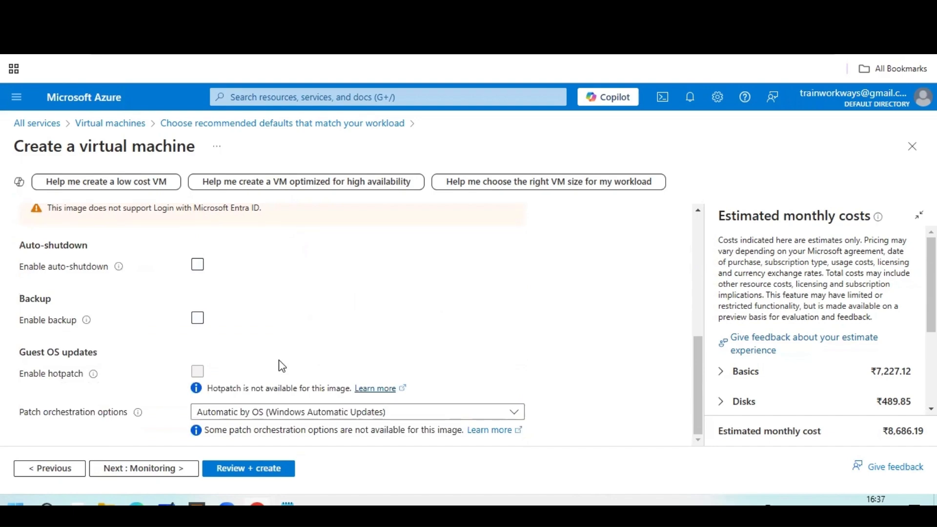
{"action": "scroll", "coordinate": [282, 366], "scroll_direction": "up", "scroll_amount": 3}
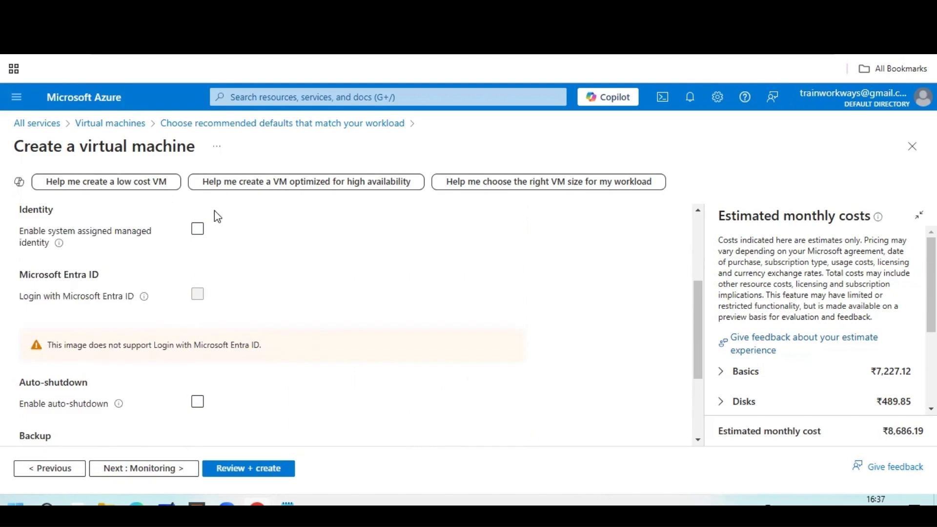
Leave auto-shutdown off after toggling it, and go to the Monitoring tab.
{"action": "left_click", "coordinate": [276, 402]}
{"action": "left_click", "coordinate": [276, 402]}
{"action": "scroll", "coordinate": [301, 361], "scroll_direction": "down", "scroll_amount": 3}
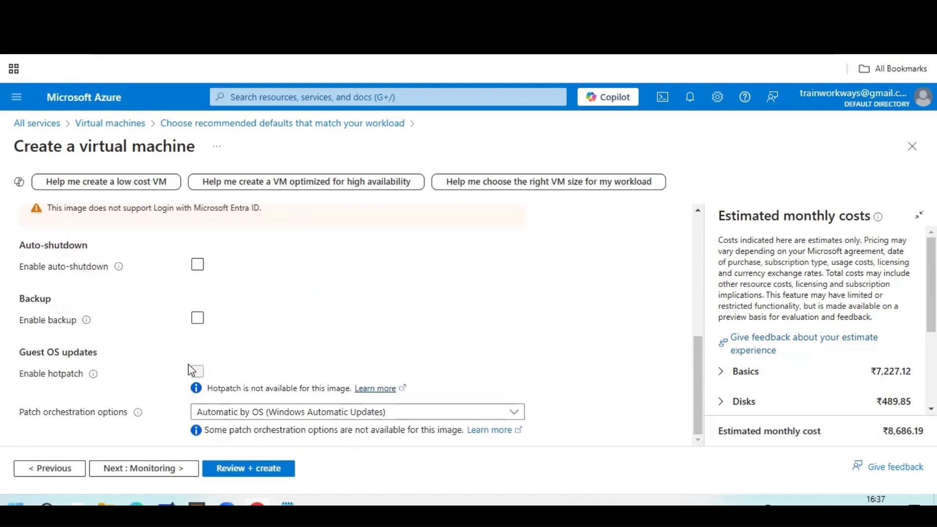
{"action": "scroll", "coordinate": [295, 347], "scroll_direction": "up", "scroll_amount": 2}
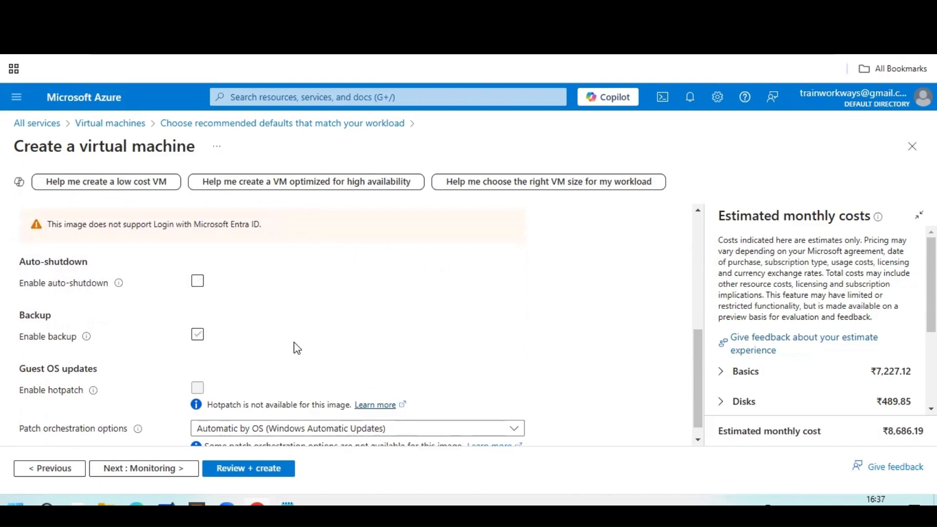
{"action": "left_click", "coordinate": [141, 469]}
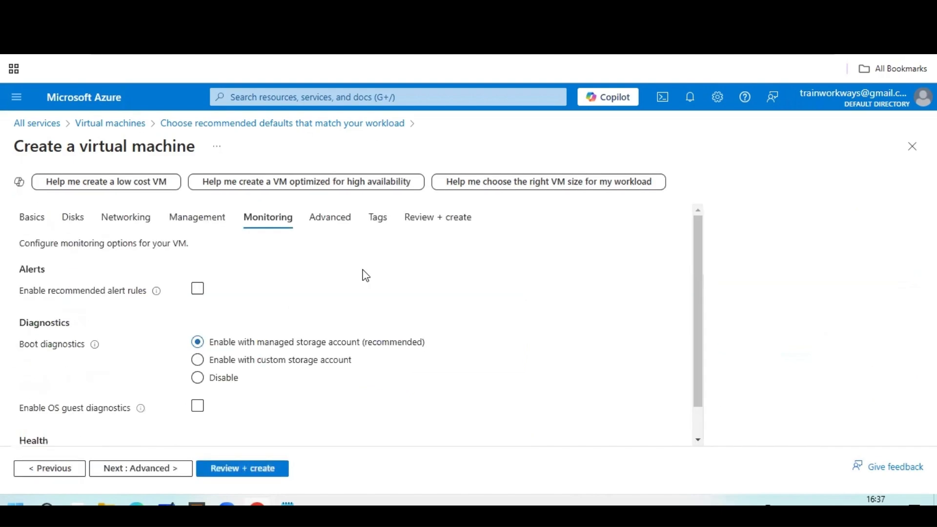
Enable the recommended alert rules and save their default configuration.
{"action": "left_click", "coordinate": [198, 290]}
{"action": "left_click", "coordinate": [207, 334]}
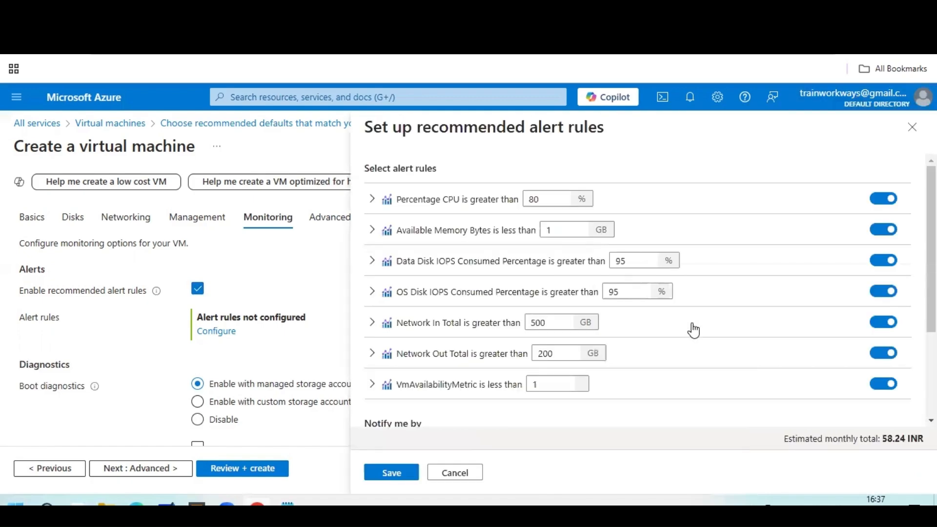
{"action": "left_click", "coordinate": [396, 473]}
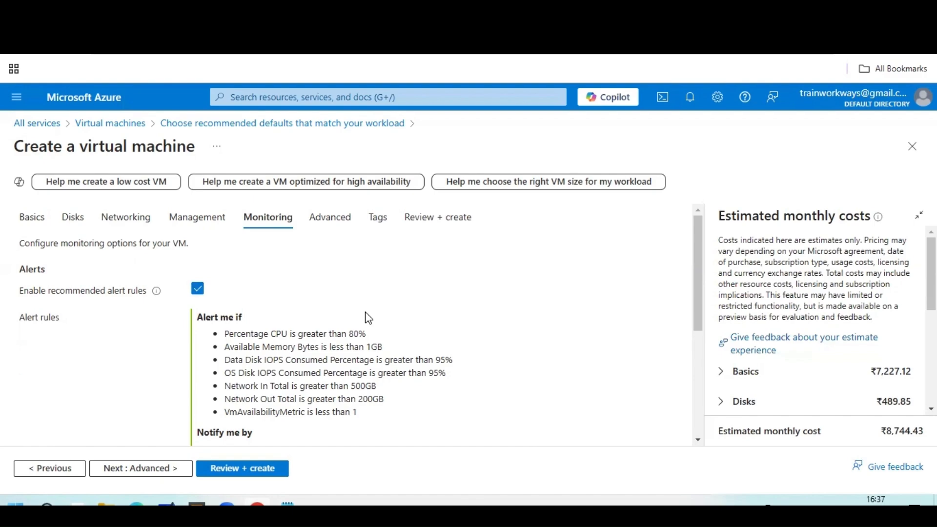
{"action": "scroll", "coordinate": [367, 318], "scroll_direction": "down", "scroll_amount": 5}
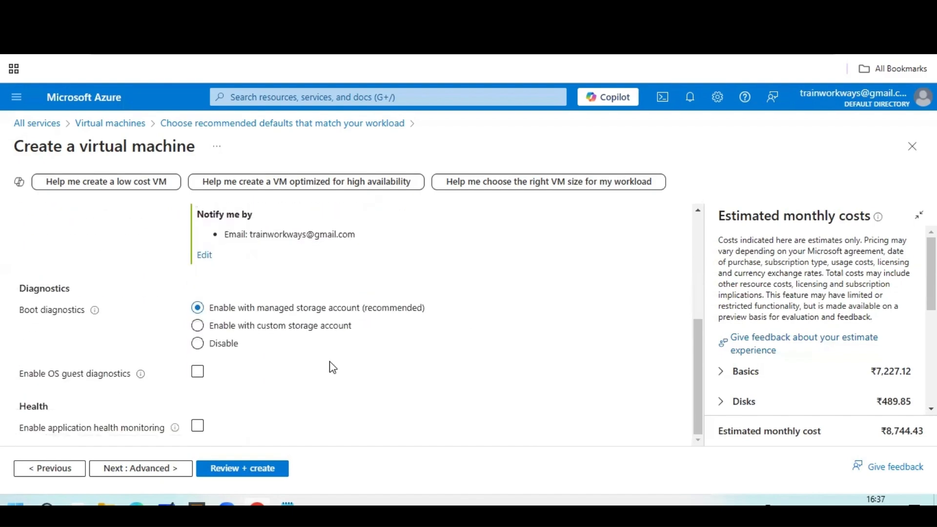
{"action": "left_click", "coordinate": [197, 371]}
{"action": "scroll", "coordinate": [398, 386], "scroll_direction": "up", "scroll_amount": 5}
Keep recommended alert rules on at the ₹8,744.43 estimate and go to Advanced.
{"action": "left_click", "coordinate": [197, 289]}
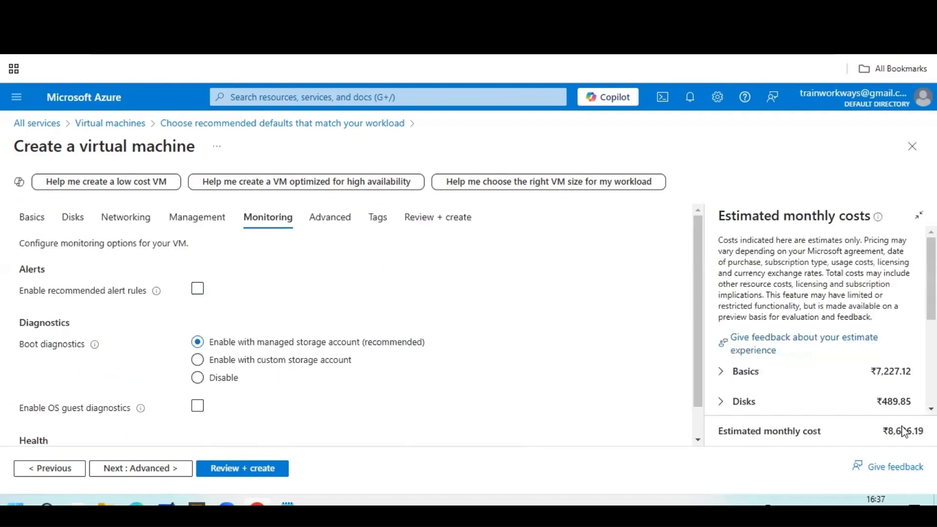
{"action": "left_click_drag", "start_coordinate": [912, 431], "coordinate": [901, 432]}
{"action": "left_click", "coordinate": [197, 288]}
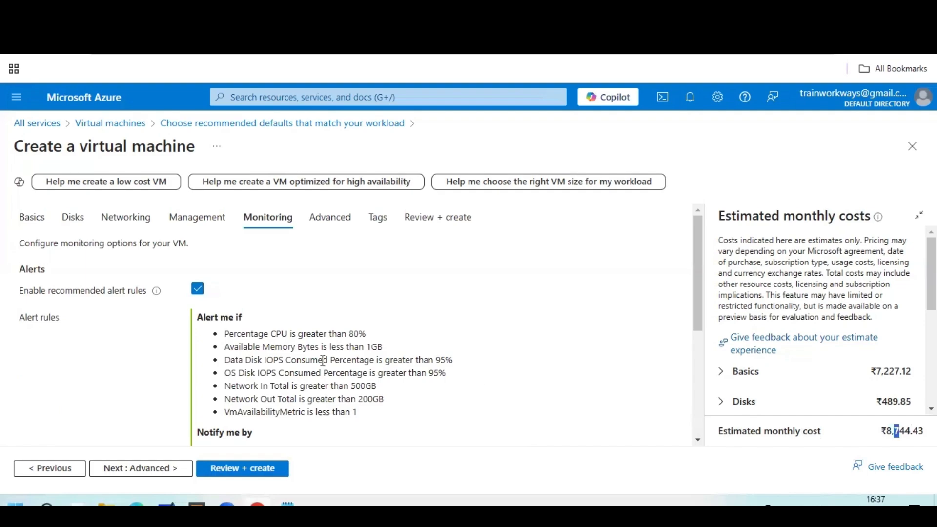
{"action": "scroll", "coordinate": [323, 361], "scroll_direction": "down", "scroll_amount": 5}
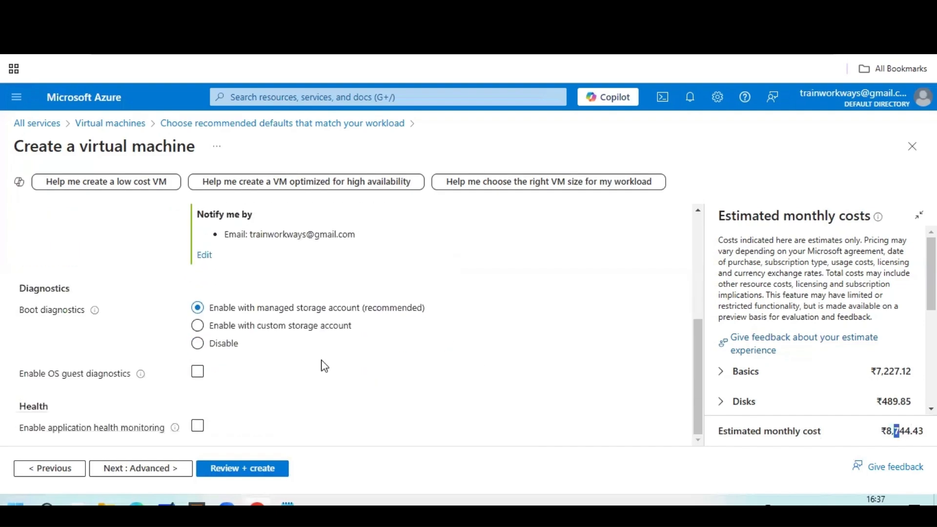
{"action": "left_click", "coordinate": [160, 470]}
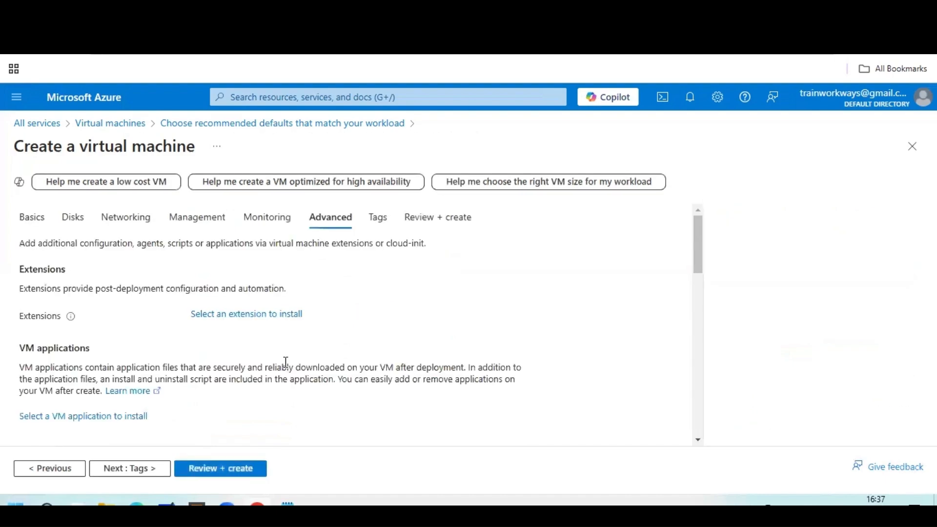
Review the Advanced tab with defaults unchanged, then go to the Tags tab.
{"action": "scroll", "coordinate": [289, 334], "scroll_direction": "down", "scroll_amount": 5}
{"action": "scroll", "coordinate": [293, 337], "scroll_direction": "up", "scroll_amount": 1}
{"action": "scroll", "coordinate": [293, 337], "scroll_direction": "up", "scroll_amount": 5}
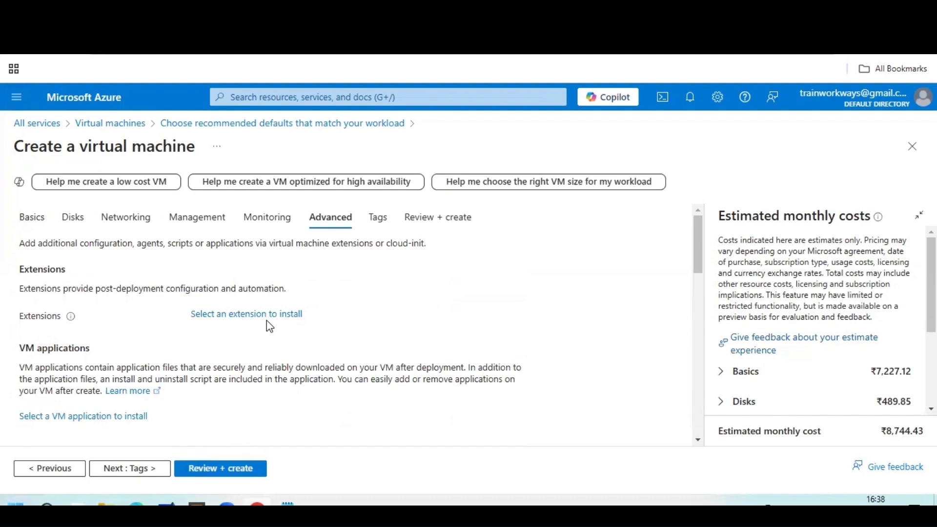
{"action": "scroll", "coordinate": [267, 323], "scroll_direction": "down", "scroll_amount": 8}
{"action": "scroll", "coordinate": [184, 374], "scroll_direction": "up", "scroll_amount": 3}
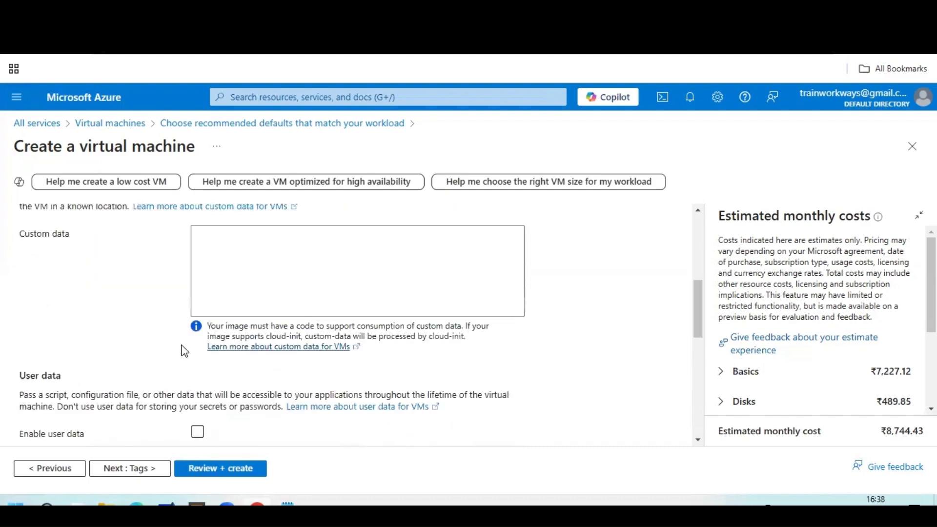
{"action": "scroll", "coordinate": [210, 345], "scroll_direction": "down", "scroll_amount": 1}
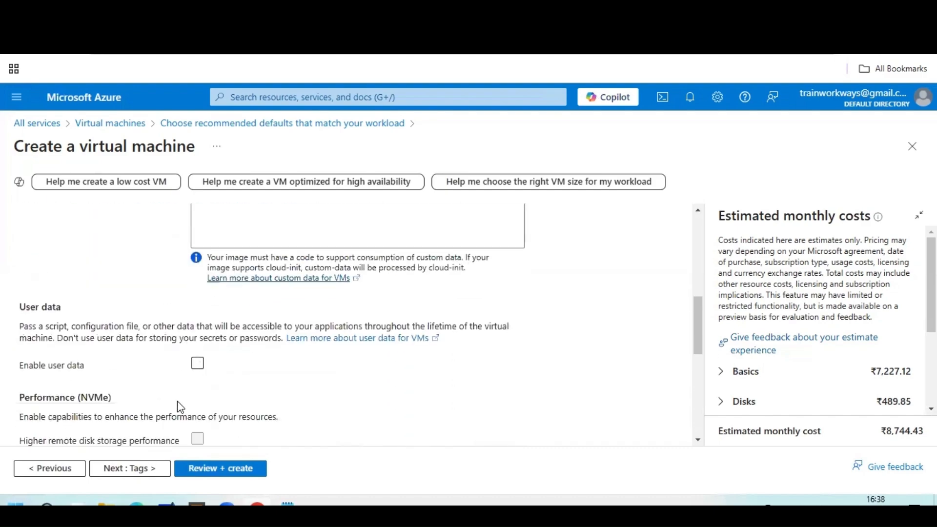
{"action": "scroll", "coordinate": [178, 408], "scroll_direction": "down", "scroll_amount": 4}
{"action": "left_click", "coordinate": [145, 470]}
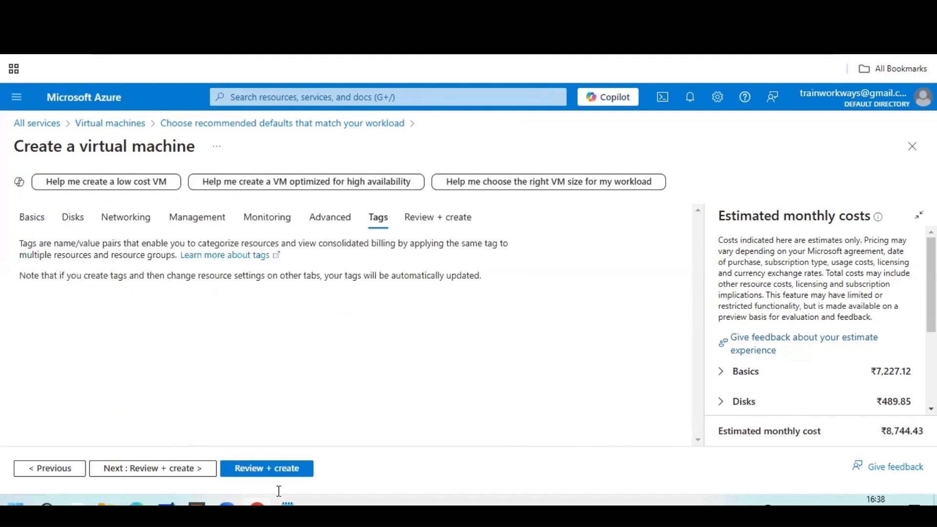
Pass Review + create validation and submit the VM with Create.
{"action": "left_click", "coordinate": [190, 470]}
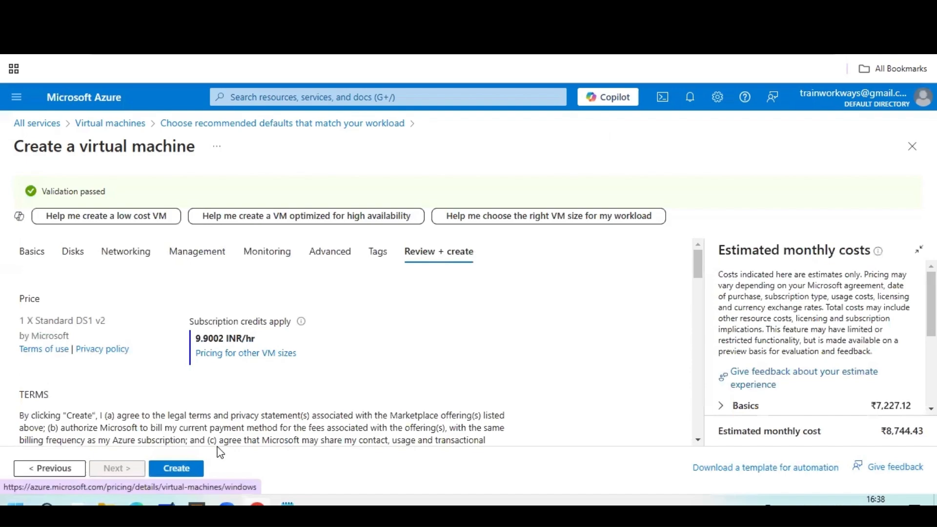
{"action": "left_click", "coordinate": [192, 476]}
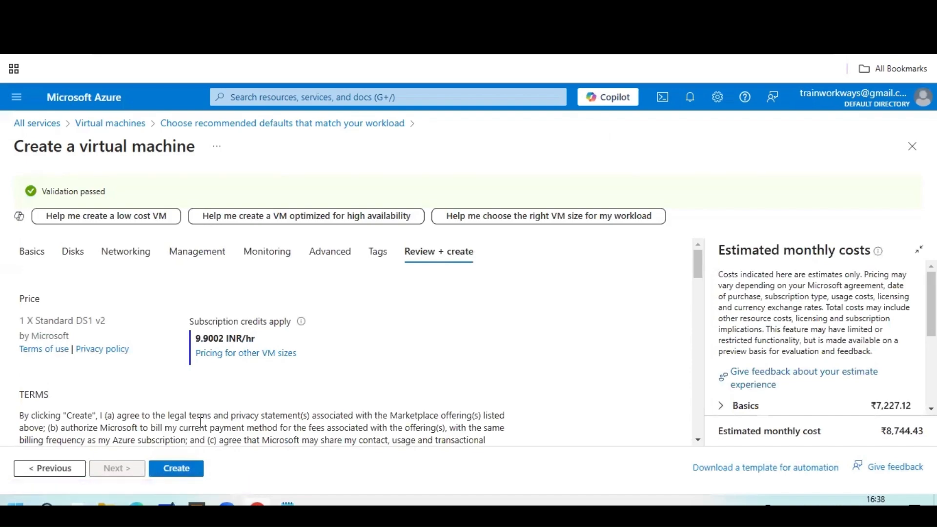
{"action": "left_click", "coordinate": [184, 473]}
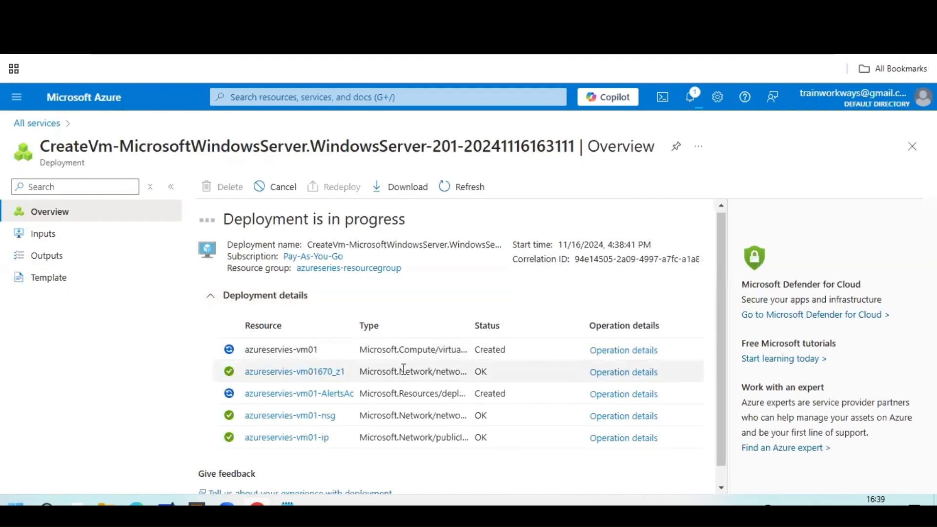
Scroll the deployment details until 'Your deployment is complete' appears.
{"action": "scroll", "coordinate": [341, 375], "scroll_direction": "down", "scroll_amount": 1}
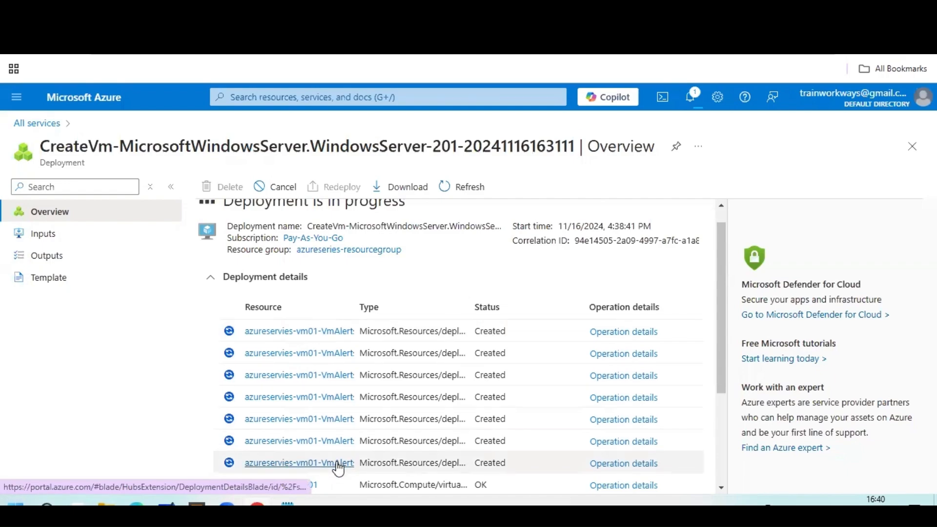
{"action": "scroll", "coordinate": [330, 419], "scroll_direction": "down", "scroll_amount": 3}
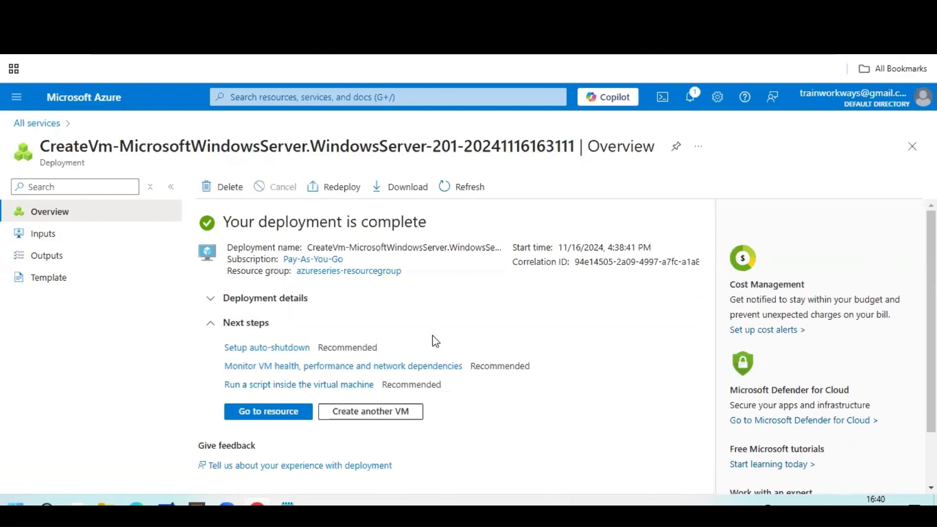
Review azureservies-vm01's properties and networking details, then open a new browser tab.
{"action": "left_click", "coordinate": [287, 419]}
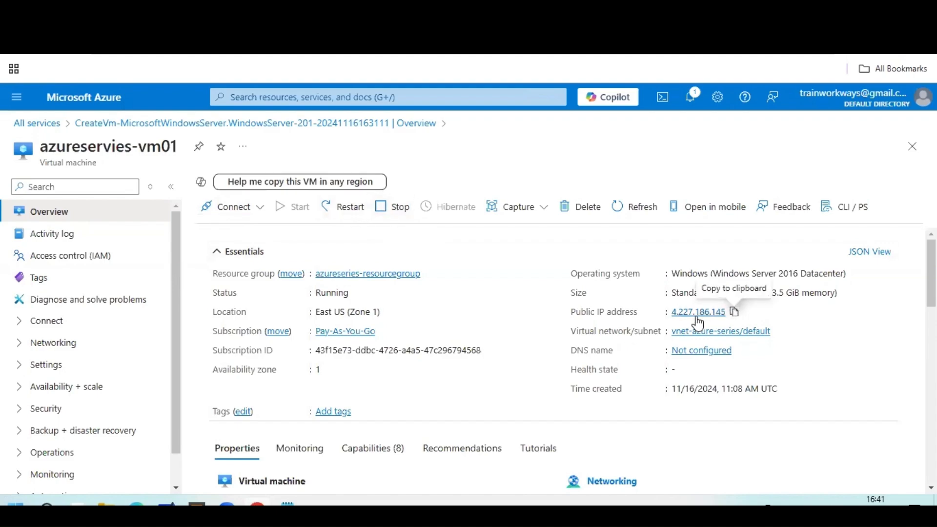
{"action": "scroll", "coordinate": [403, 376], "scroll_direction": "down", "scroll_amount": 1}
{"action": "scroll", "coordinate": [404, 382], "scroll_direction": "down", "scroll_amount": 1}
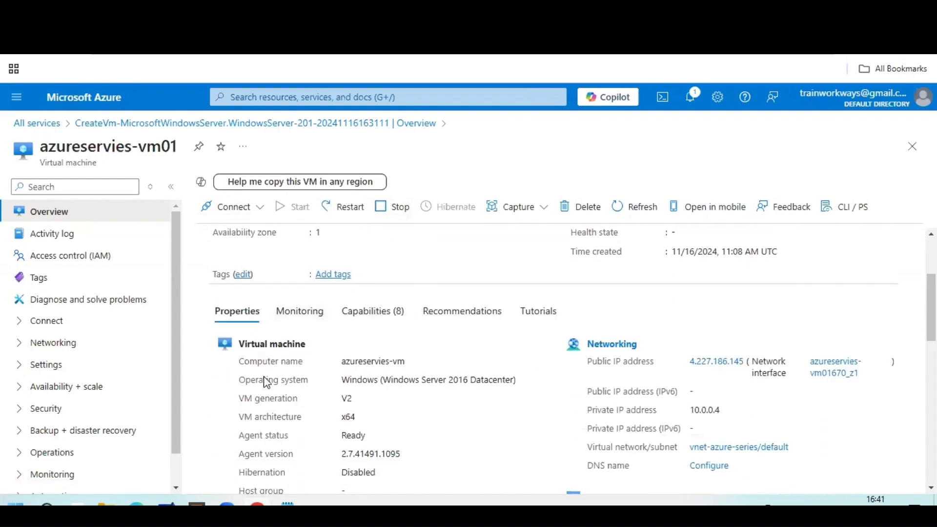
{"action": "scroll", "coordinate": [324, 400], "scroll_direction": "down", "scroll_amount": 2}
{"action": "scroll", "coordinate": [326, 403], "scroll_direction": "up", "scroll_amount": 1}
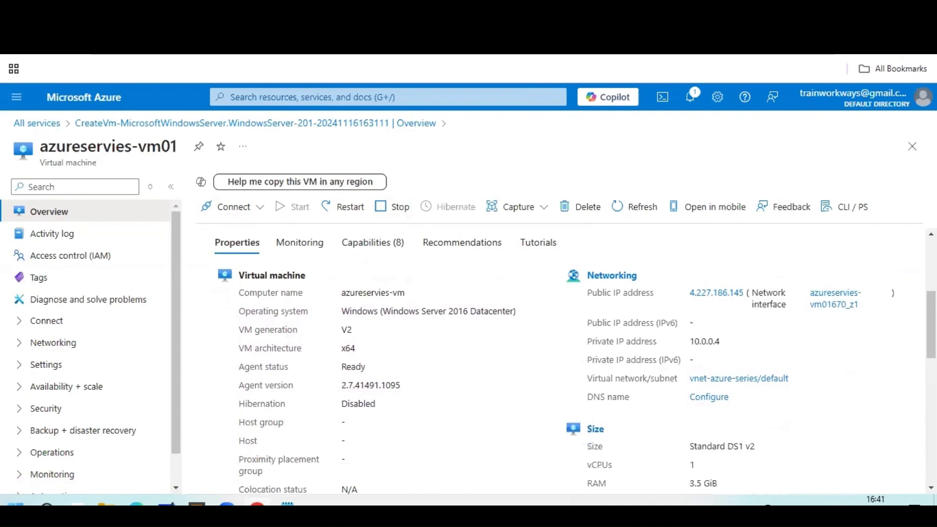
{"action": "left_click", "coordinate": [805, 13]}
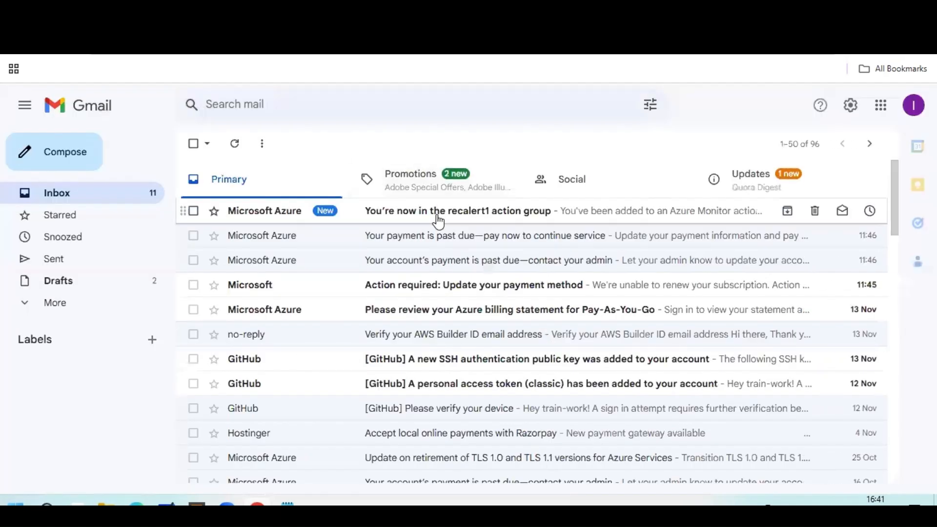
Read the recalert1 action group email's account information, then return to the Azure VM page.
{"action": "left_click", "coordinate": [437, 218]}
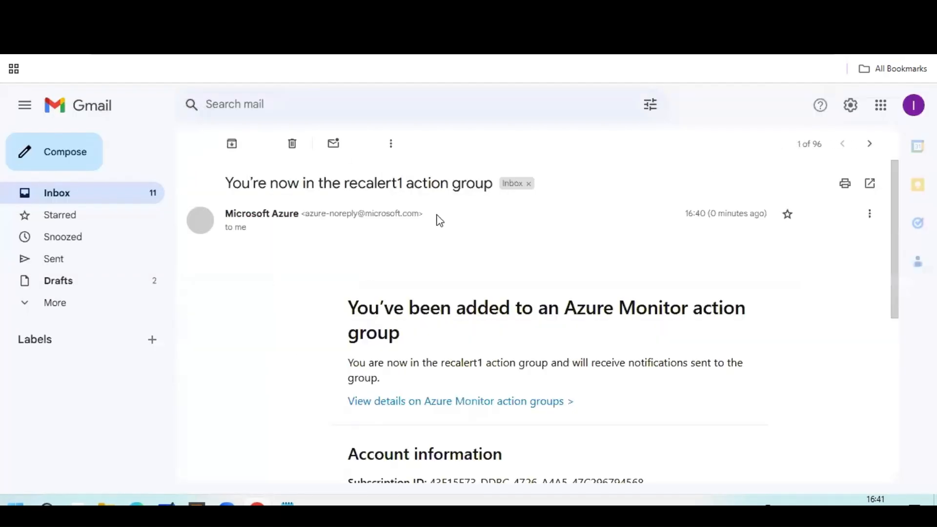
{"action": "left_click_drag", "start_coordinate": [369, 312], "coordinate": [502, 356]}
{"action": "scroll", "coordinate": [503, 351], "scroll_direction": "down", "scroll_amount": 2}
{"action": "left_click", "coordinate": [504, 351]}
{"action": "scroll", "coordinate": [488, 332], "scroll_direction": "down", "scroll_amount": 2}
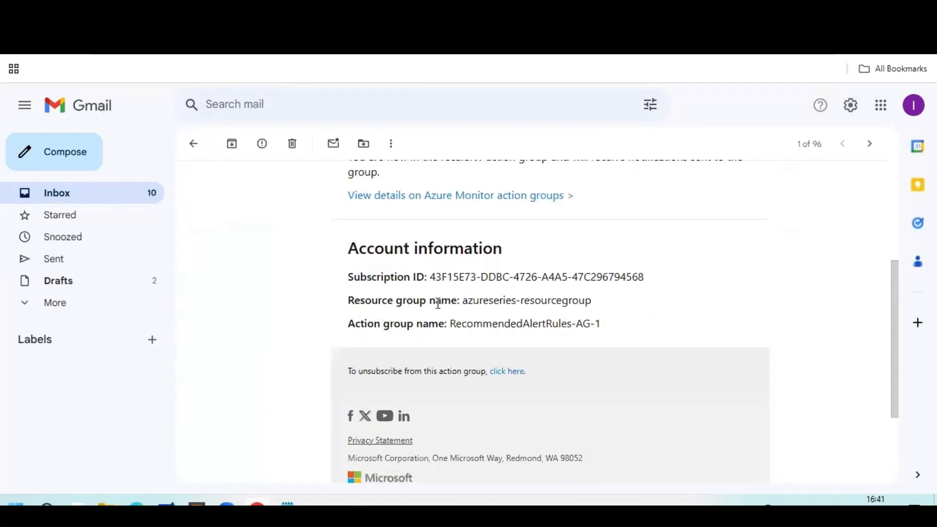
{"action": "left_click_drag", "start_coordinate": [463, 300], "coordinate": [593, 292]}
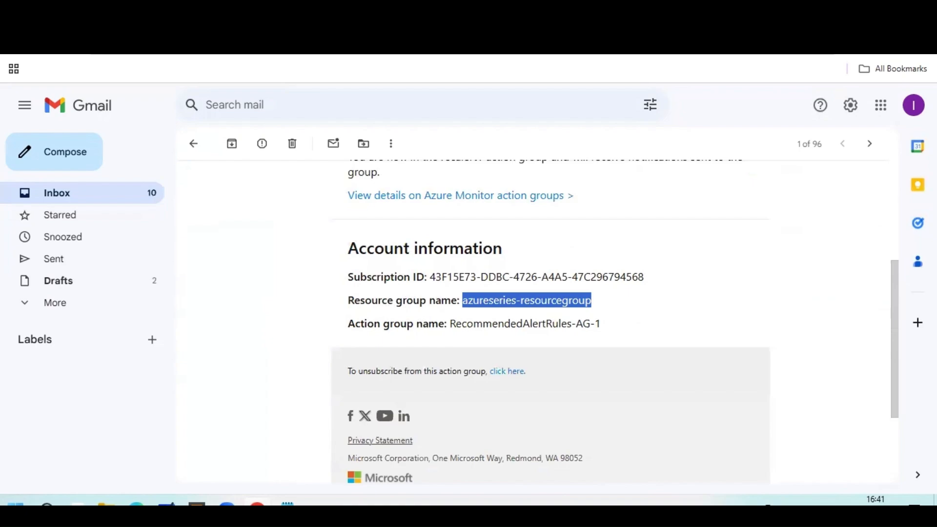
{"action": "key", "text": "ctrl+Tab"}
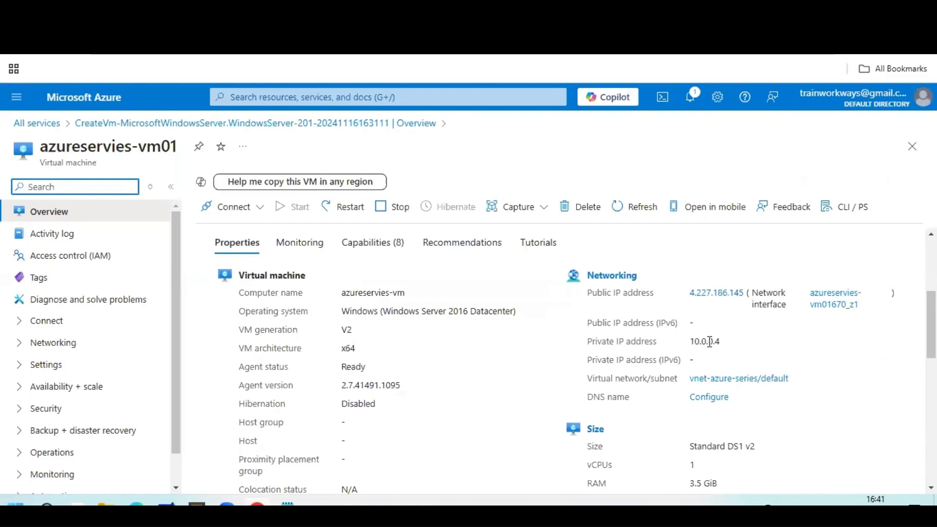
{"action": "scroll", "coordinate": [446, 309], "scroll_direction": "up", "scroll_amount": 4}
{"action": "scroll", "coordinate": [445, 308], "scroll_direction": "down", "scroll_amount": 7}
{"action": "scroll", "coordinate": [445, 309], "scroll_direction": "up", "scroll_amount": 7}
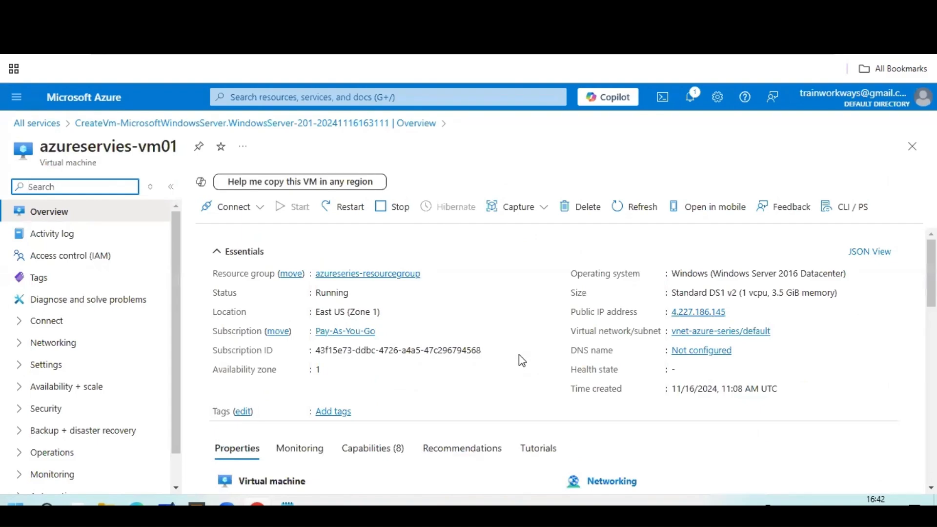
{"action": "scroll", "coordinate": [519, 337], "scroll_direction": "down", "scroll_amount": 4}
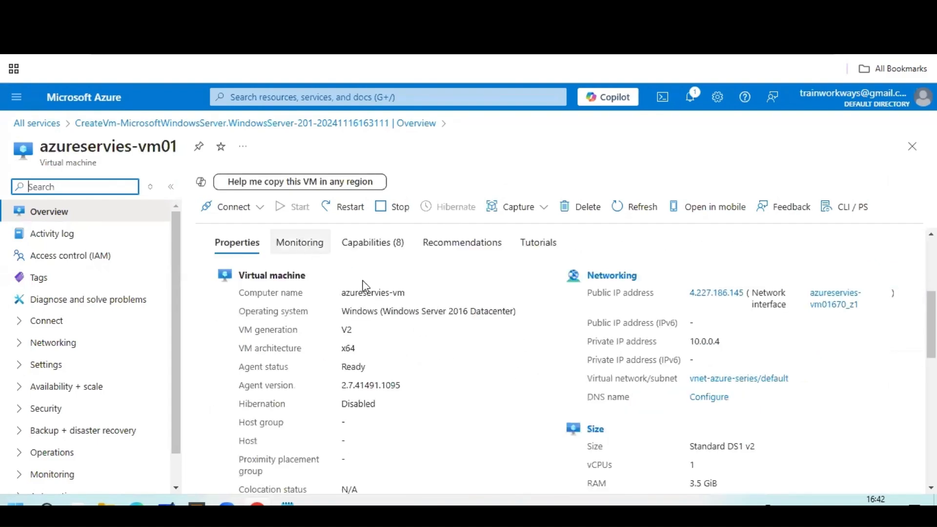
{"action": "left_click", "coordinate": [300, 243]}
{"action": "scroll", "coordinate": [539, 320], "scroll_direction": "down", "scroll_amount": 3}
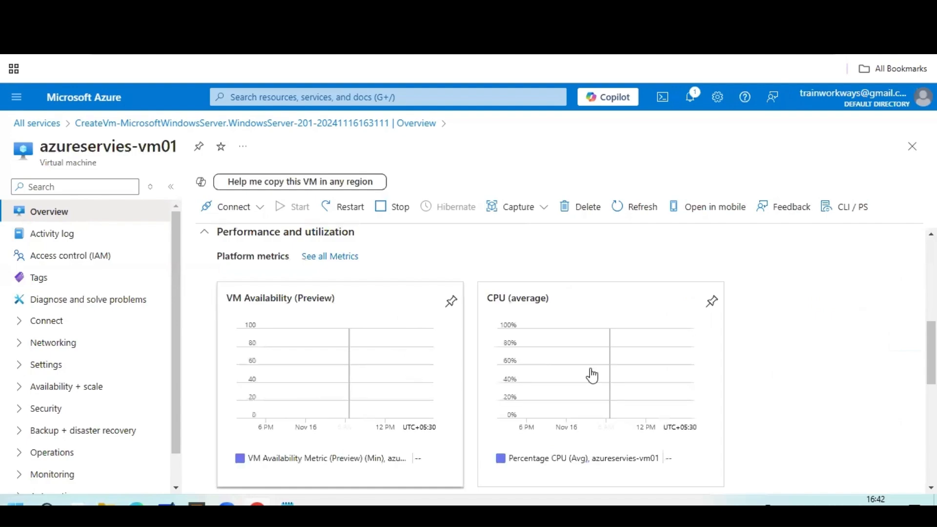
{"action": "scroll", "coordinate": [339, 377], "scroll_direction": "down", "scroll_amount": 4}
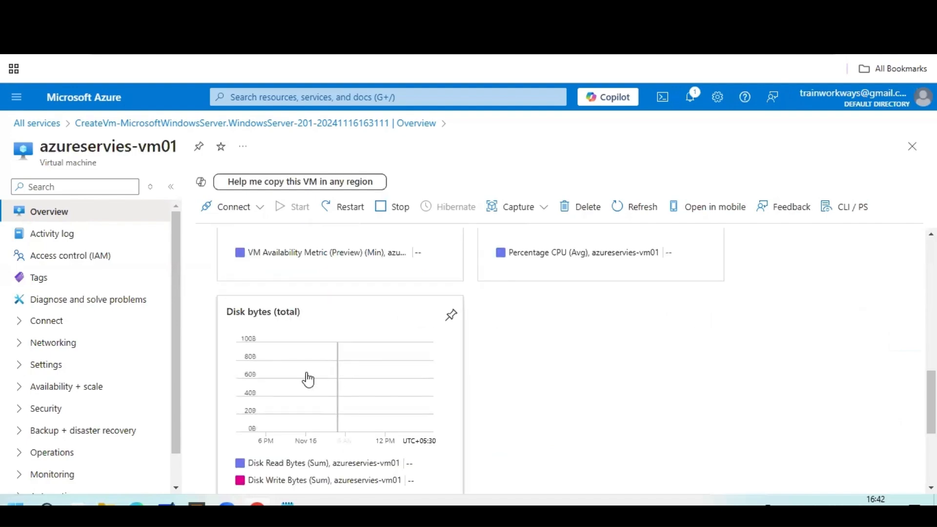
{"action": "scroll", "coordinate": [381, 376], "scroll_direction": "up", "scroll_amount": 4}
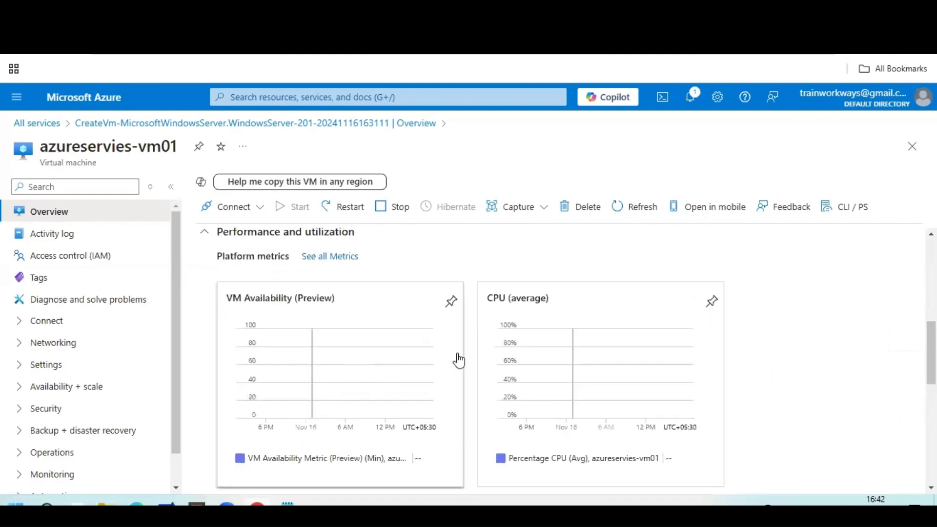
{"action": "scroll", "coordinate": [553, 357], "scroll_direction": "up", "scroll_amount": 5}
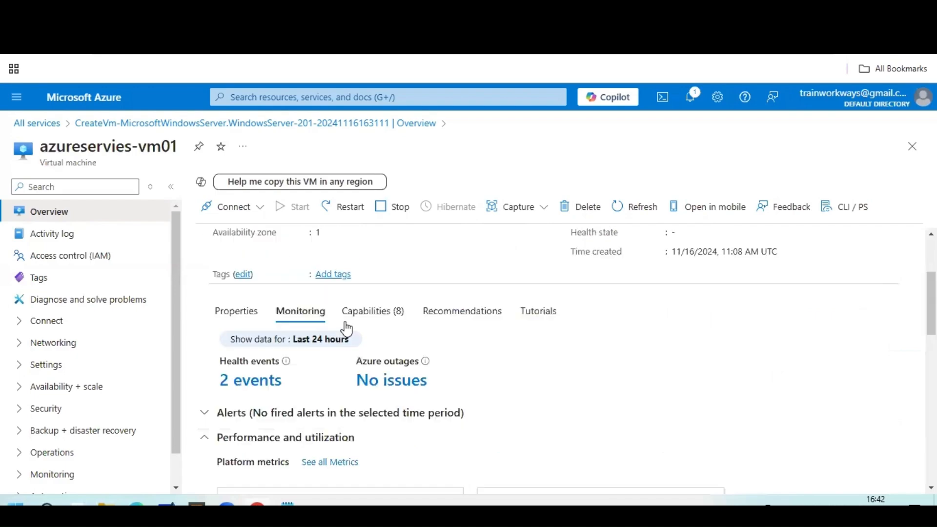
{"action": "left_click", "coordinate": [373, 311]}
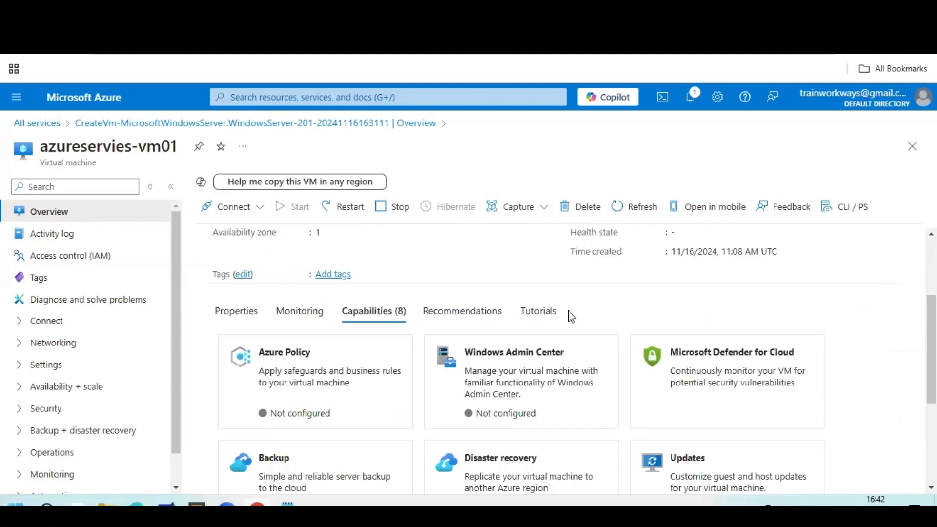
{"action": "scroll", "coordinate": [564, 314], "scroll_direction": "down", "scroll_amount": 3}
{"action": "scroll", "coordinate": [567, 314], "scroll_direction": "up", "scroll_amount": 3}
{"action": "left_click", "coordinate": [462, 313]}
{"action": "left_click", "coordinate": [253, 316]}
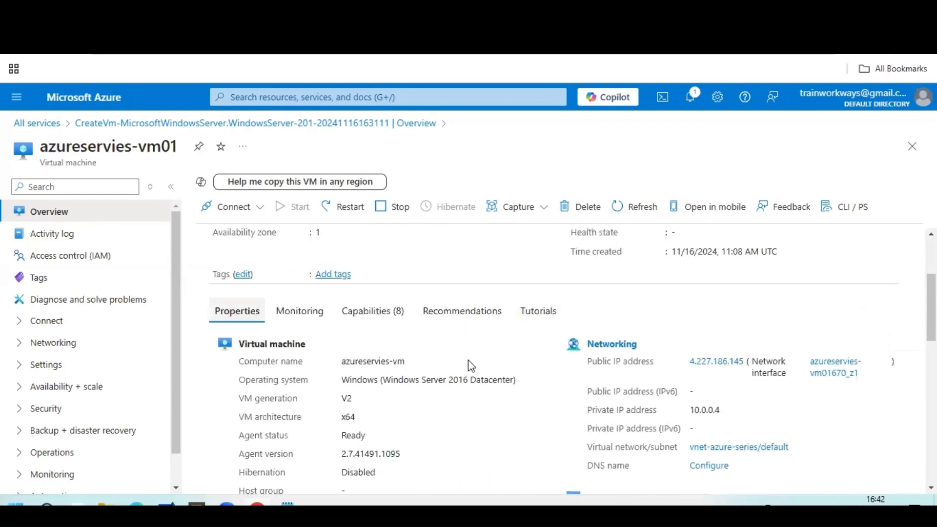
{"action": "scroll", "coordinate": [563, 330], "scroll_direction": "up", "scroll_amount": 3}
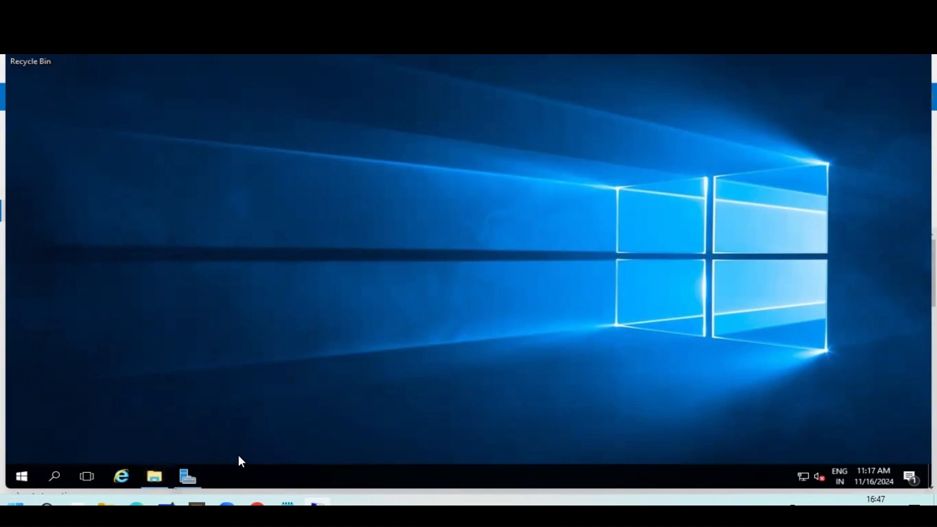
Look over the remote server's drives in This PC, then return to the Server Manager dashboard.
{"action": "left_click", "coordinate": [156, 476]}
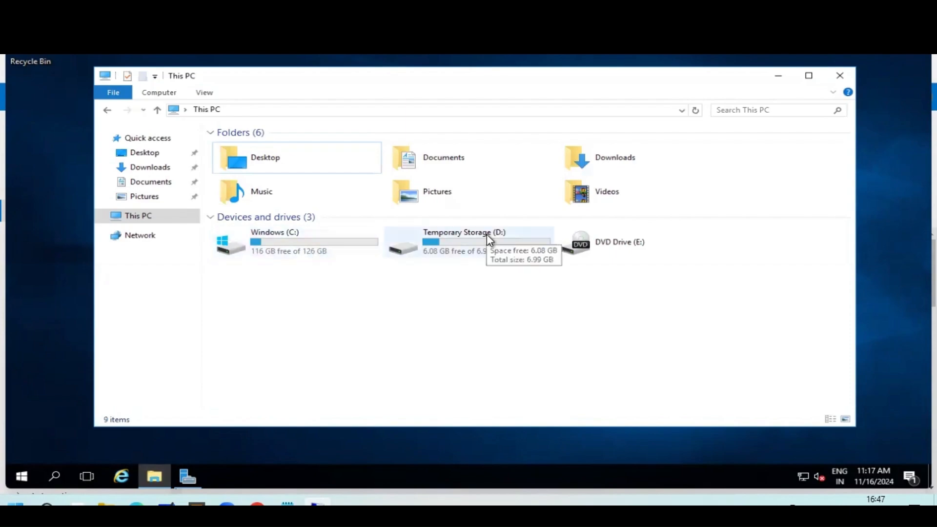
{"action": "left_click", "coordinate": [777, 77]}
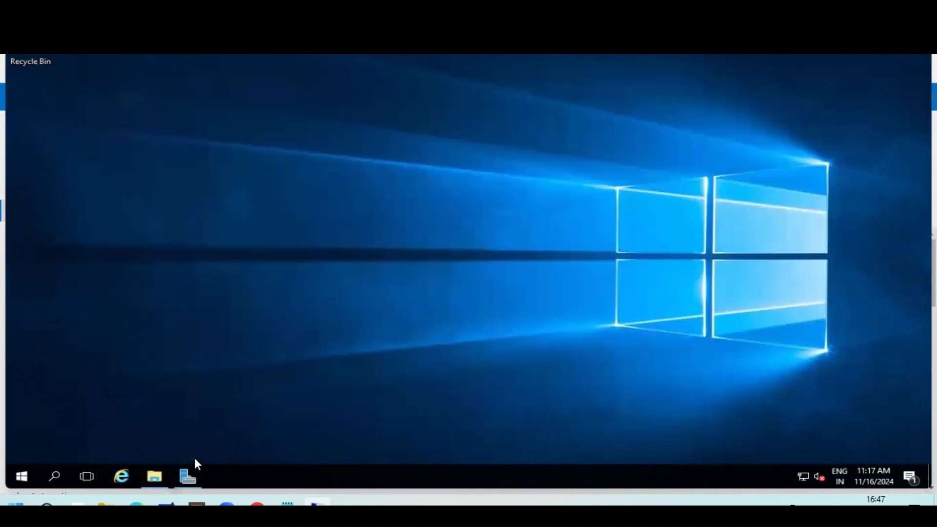
{"action": "left_click", "coordinate": [189, 468]}
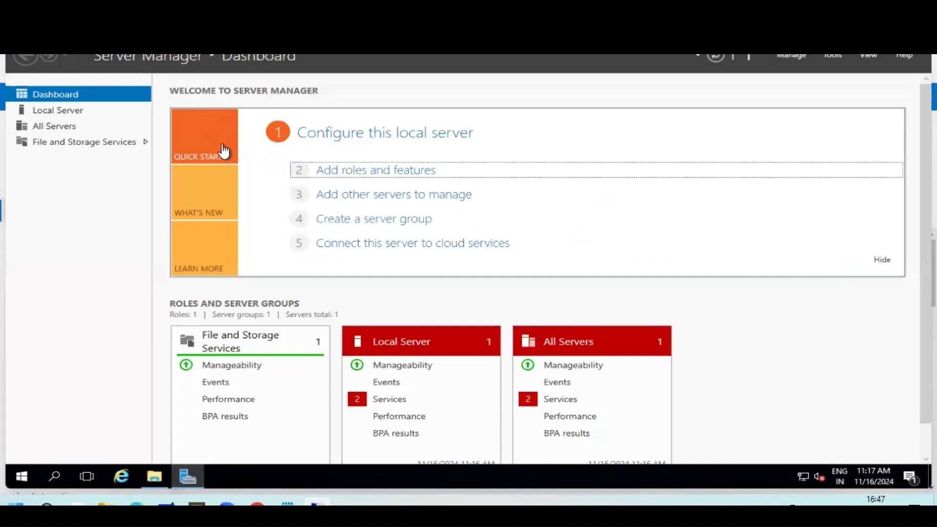
Run Add Roles and Features as role-based on azureservies-vm and pick Web Server (IIS).
{"action": "left_click", "coordinate": [403, 172]}
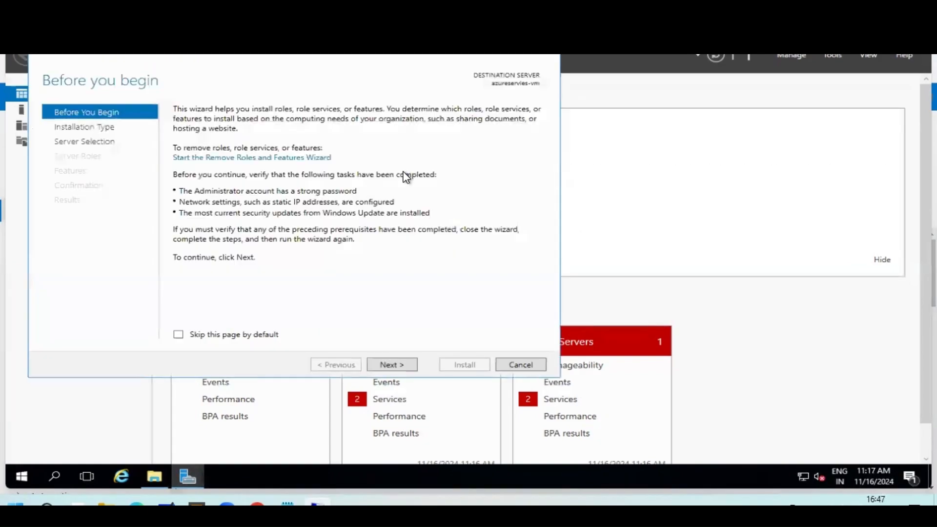
{"action": "left_click", "coordinate": [399, 366]}
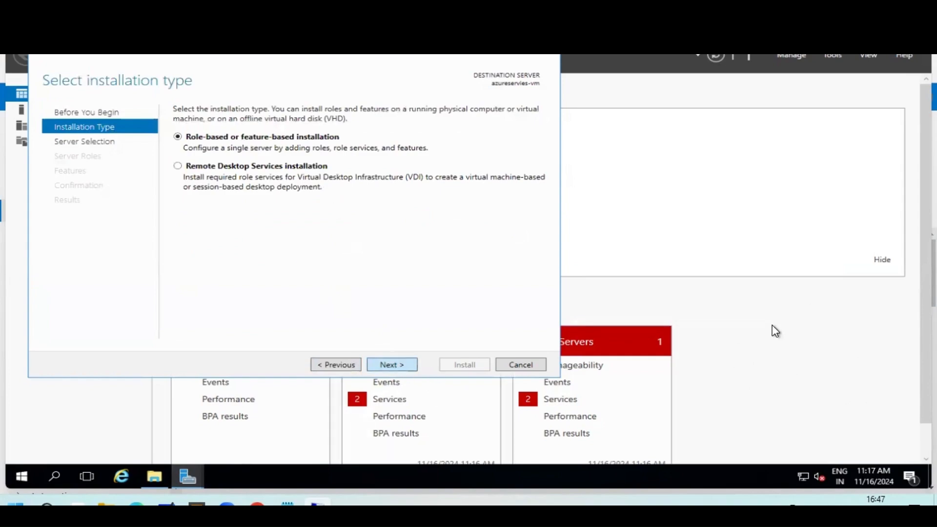
{"action": "left_click", "coordinate": [392, 366]}
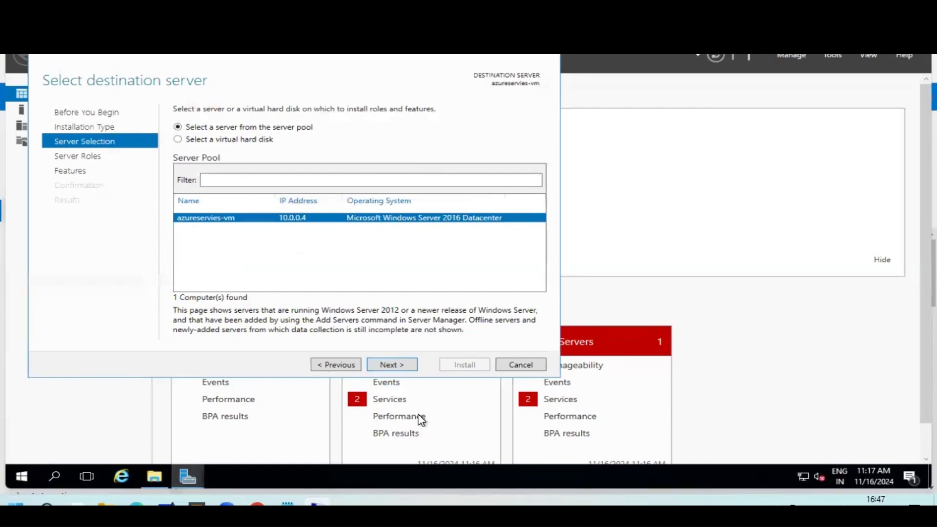
{"action": "left_click", "coordinate": [403, 365]}
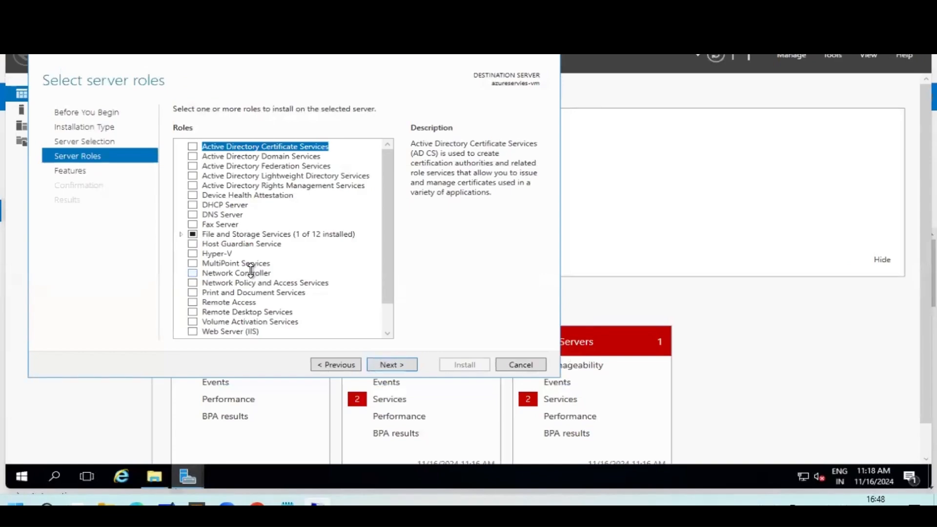
{"action": "left_click", "coordinate": [192, 331]}
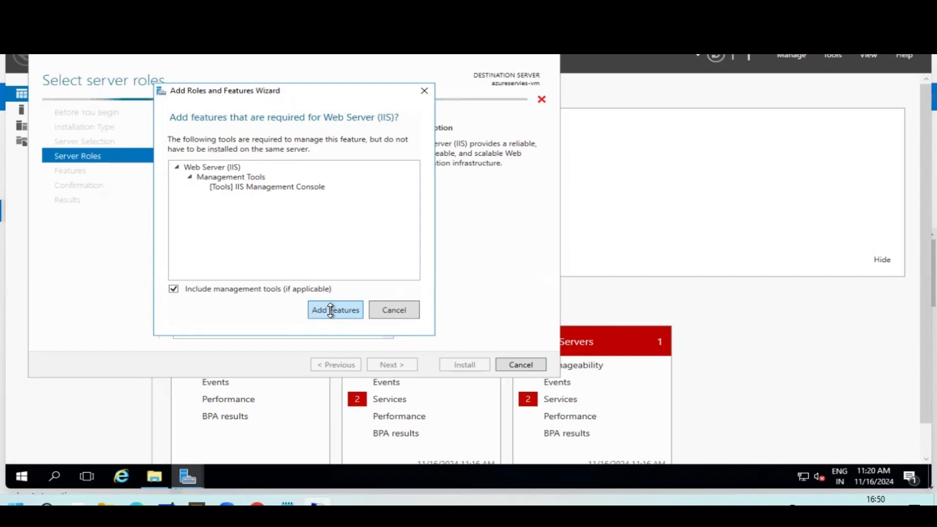
Accept the IIS Management Console for Web Server (IIS) and continue to Select features.
{"action": "left_click", "coordinate": [331, 310]}
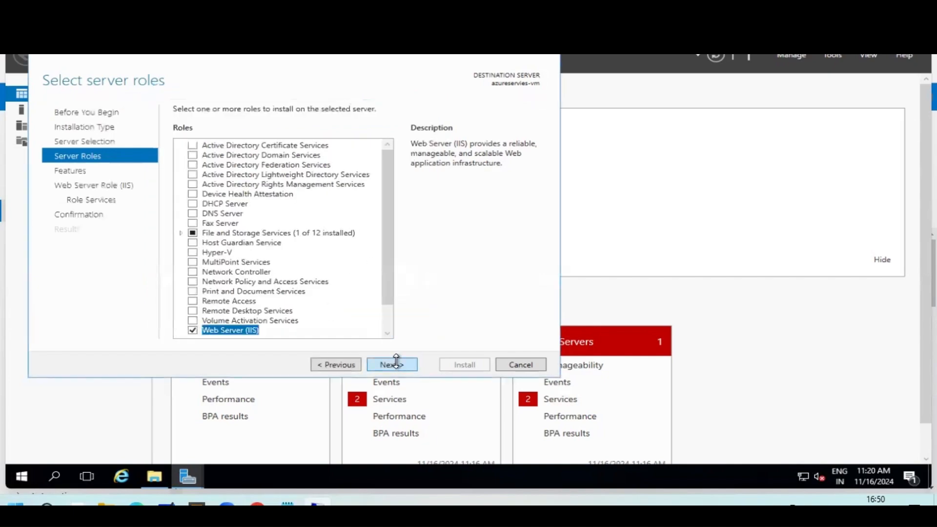
{"action": "left_click", "coordinate": [393, 365]}
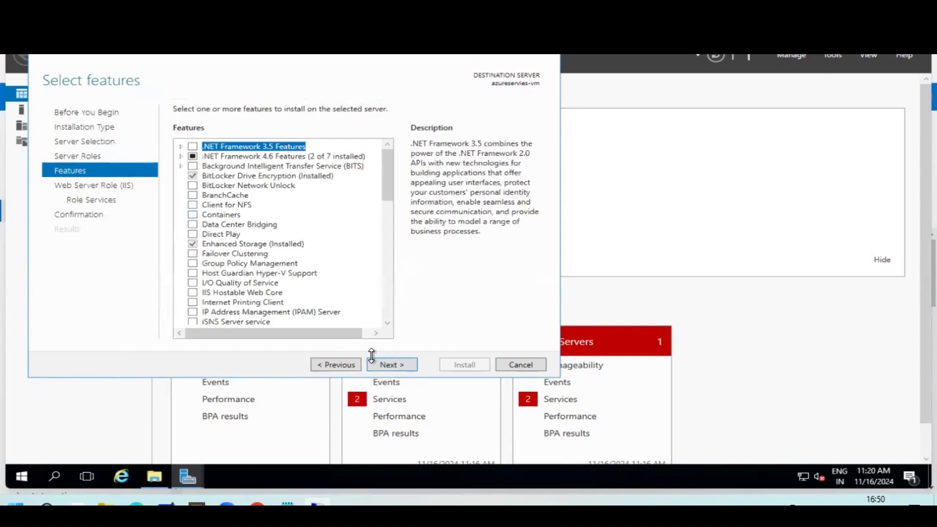
Add .NET Framework 3.5 Features and keep the default IIS role services.
{"action": "left_click", "coordinate": [192, 146]}
{"action": "left_click", "coordinate": [409, 364]}
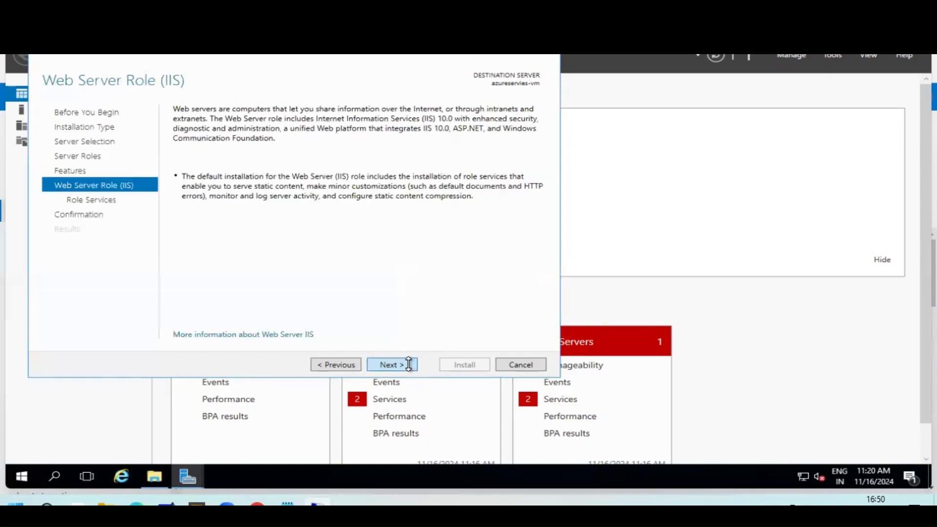
{"action": "left_click", "coordinate": [409, 365]}
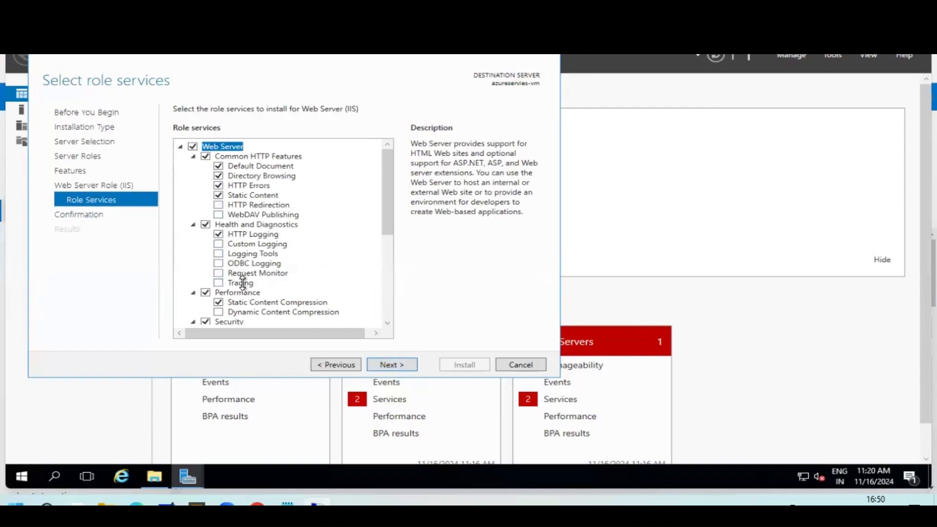
{"action": "scroll", "coordinate": [251, 256], "scroll_direction": "down", "scroll_amount": 5}
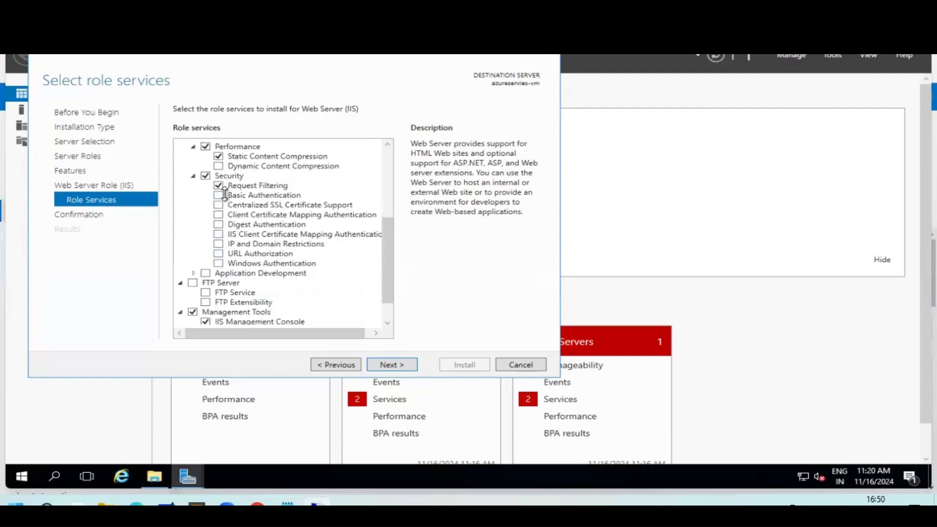
{"action": "scroll", "coordinate": [245, 267], "scroll_direction": "down", "scroll_amount": 1}
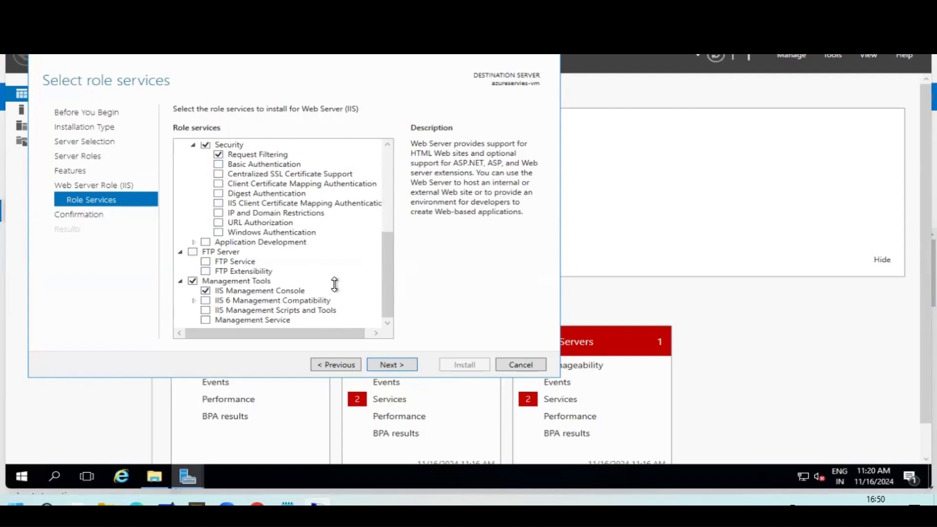
{"action": "scroll", "coordinate": [283, 210], "scroll_direction": "up", "scroll_amount": 1}
{"action": "scroll", "coordinate": [280, 244], "scroll_direction": "down", "scroll_amount": 1}
Install Web Server (IIS) with .NET Framework 3.5, then view the VM's Azure overview.
{"action": "left_click", "coordinate": [394, 367]}
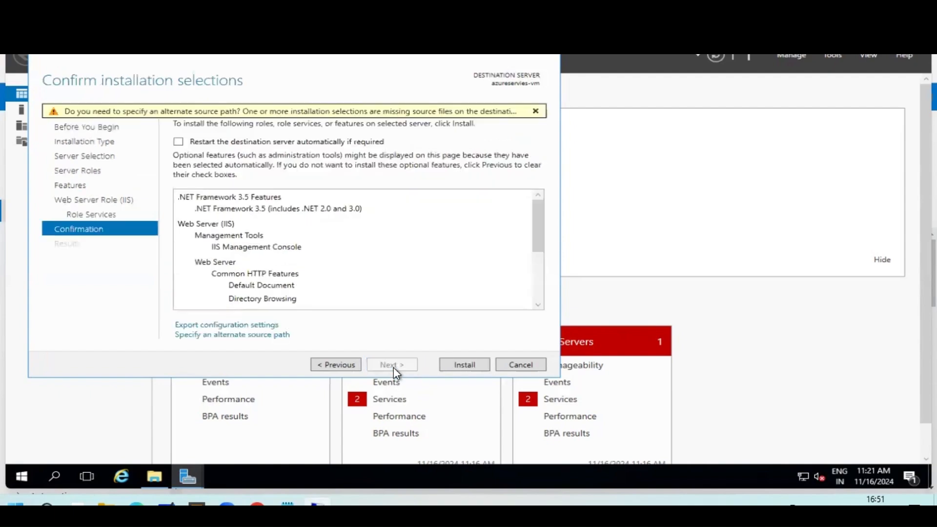
{"action": "left_click", "coordinate": [463, 367]}
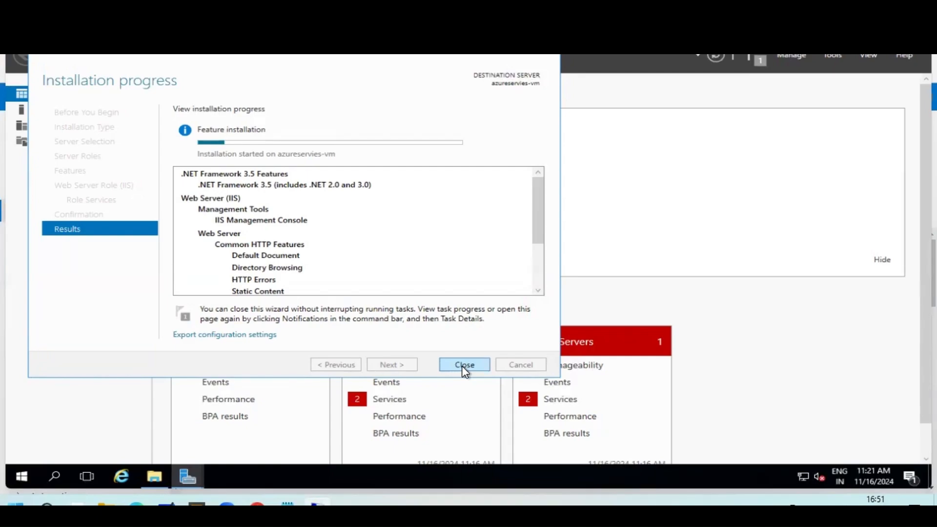
{"action": "left_click", "coordinate": [137, 503]}
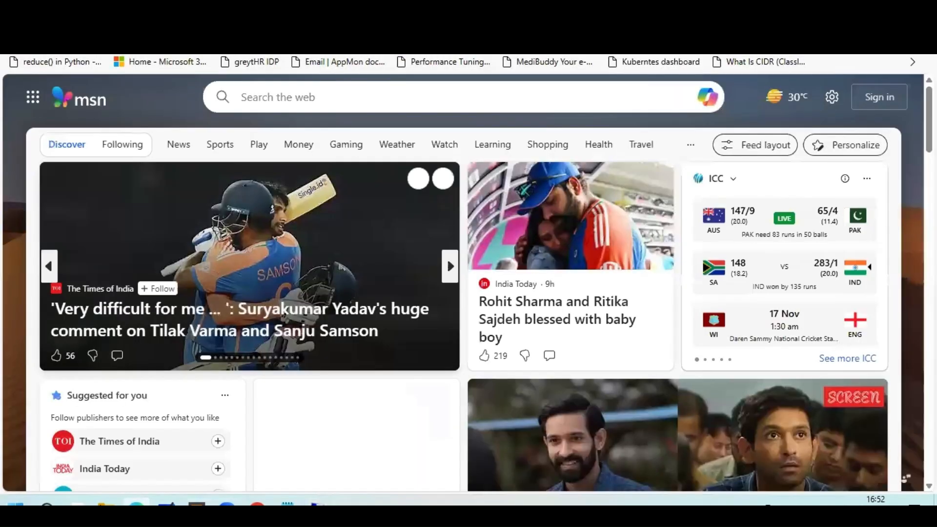
{"action": "left_click", "coordinate": [196, 503]}
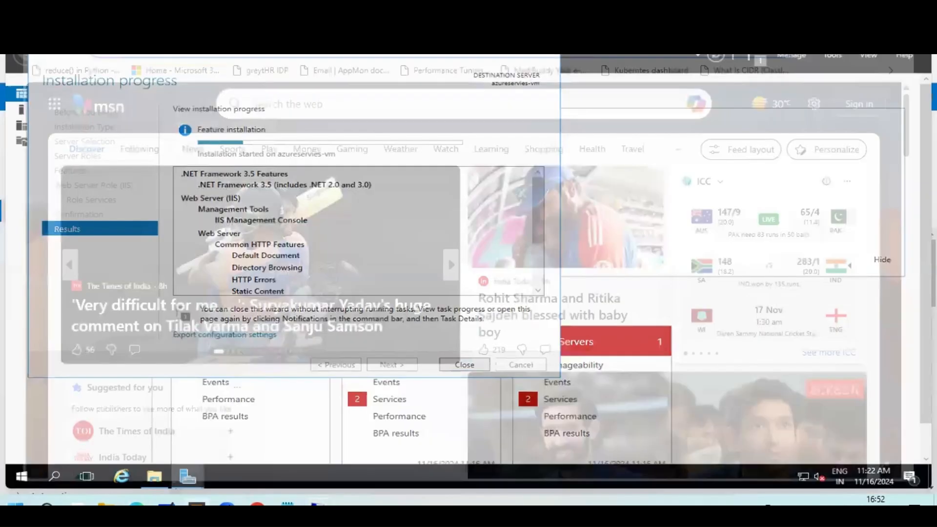
{"action": "mouse_move", "coordinate": [227, 503]}
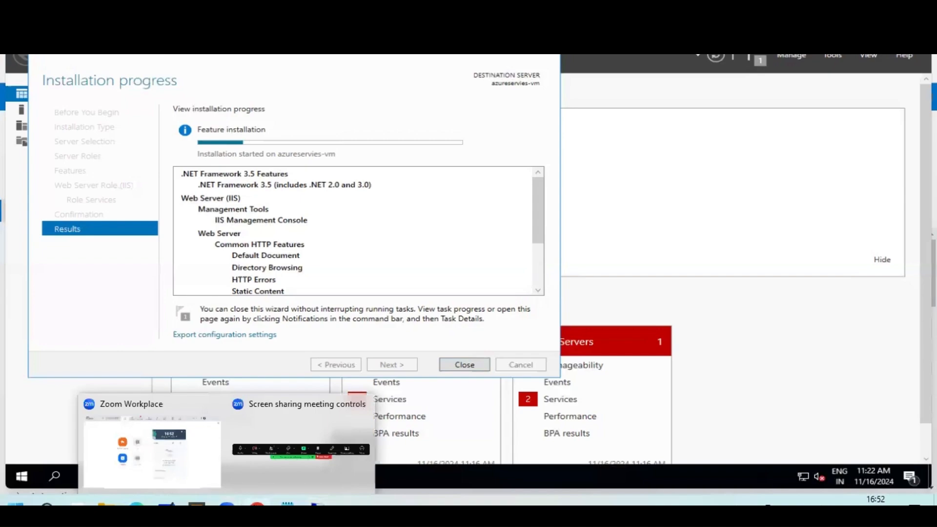
{"action": "left_click", "coordinate": [257, 503]}
{"action": "scroll", "coordinate": [309, 283], "scroll_direction": "down", "scroll_amount": 4}
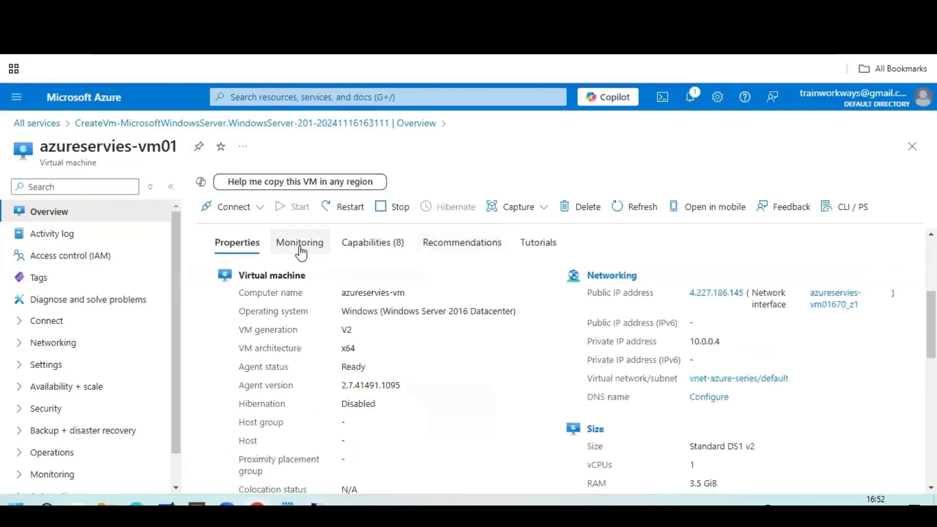
{"action": "left_click", "coordinate": [300, 243]}
{"action": "scroll", "coordinate": [450, 304], "scroll_direction": "down", "scroll_amount": 1}
{"action": "scroll", "coordinate": [266, 323], "scroll_direction": "up", "scroll_amount": 1}
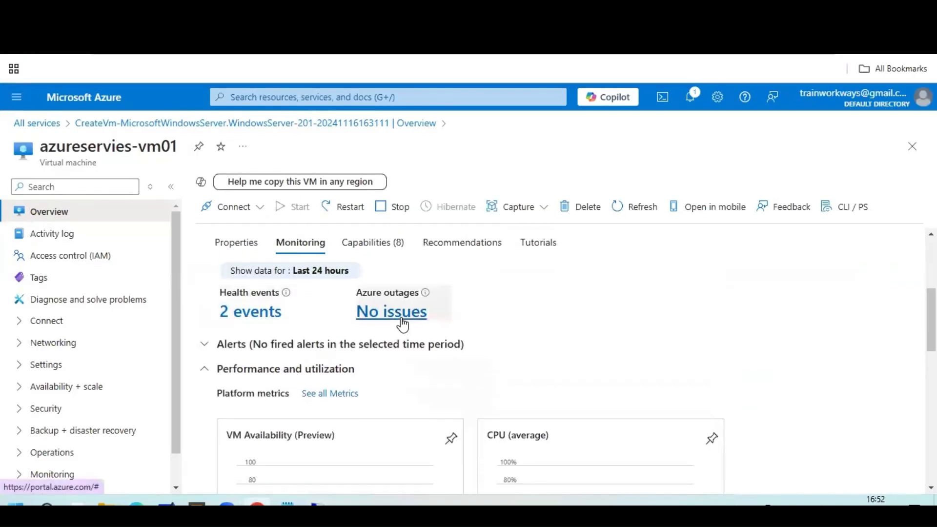
{"action": "scroll", "coordinate": [410, 320], "scroll_direction": "down", "scroll_amount": 4}
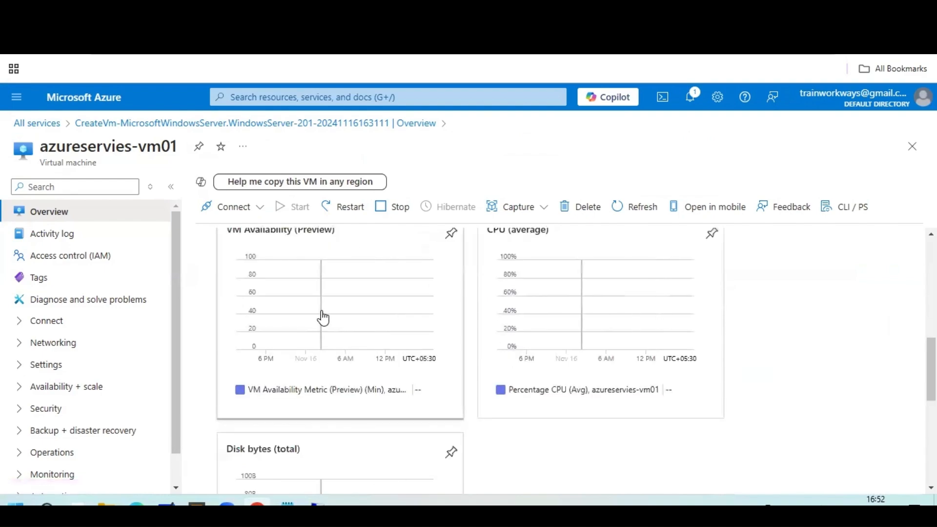
{"action": "scroll", "coordinate": [322, 317], "scroll_direction": "up", "scroll_amount": 1}
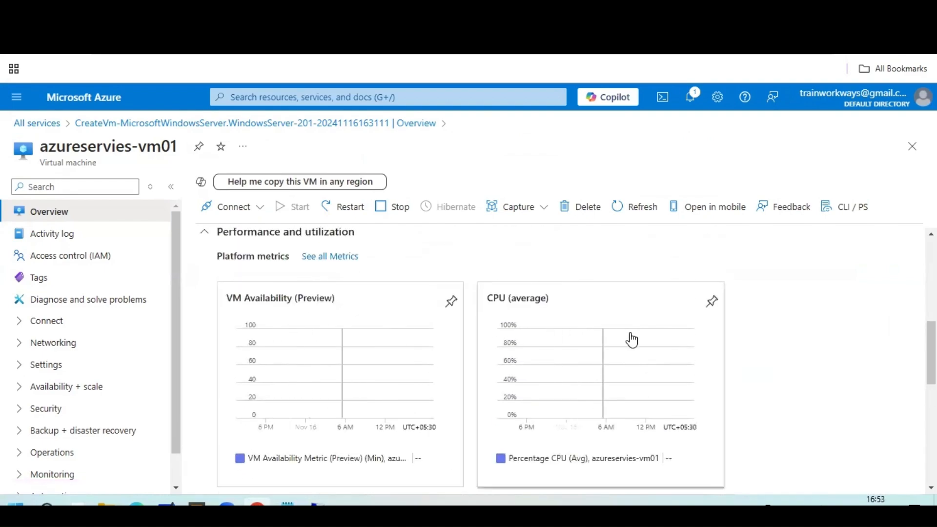
{"action": "scroll", "coordinate": [611, 342], "scroll_direction": "down", "scroll_amount": 3}
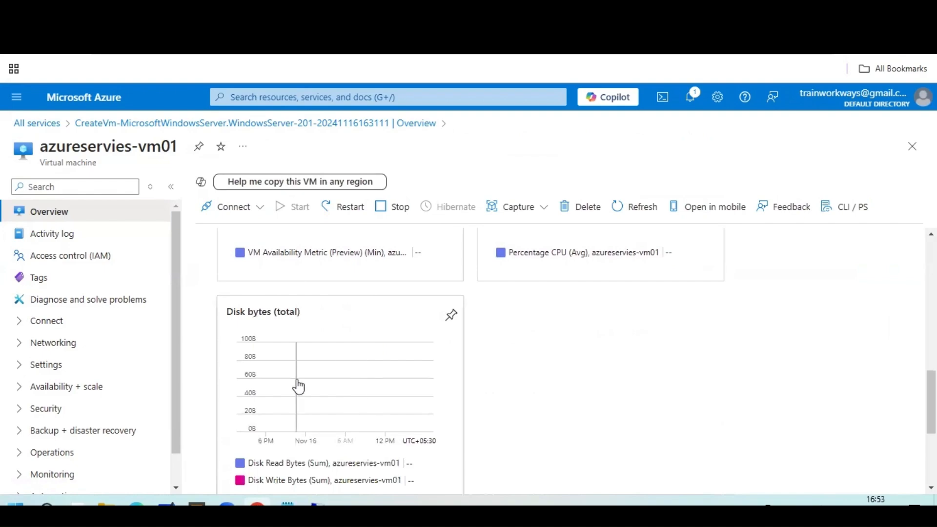
{"action": "scroll", "coordinate": [377, 352], "scroll_direction": "up", "scroll_amount": 4}
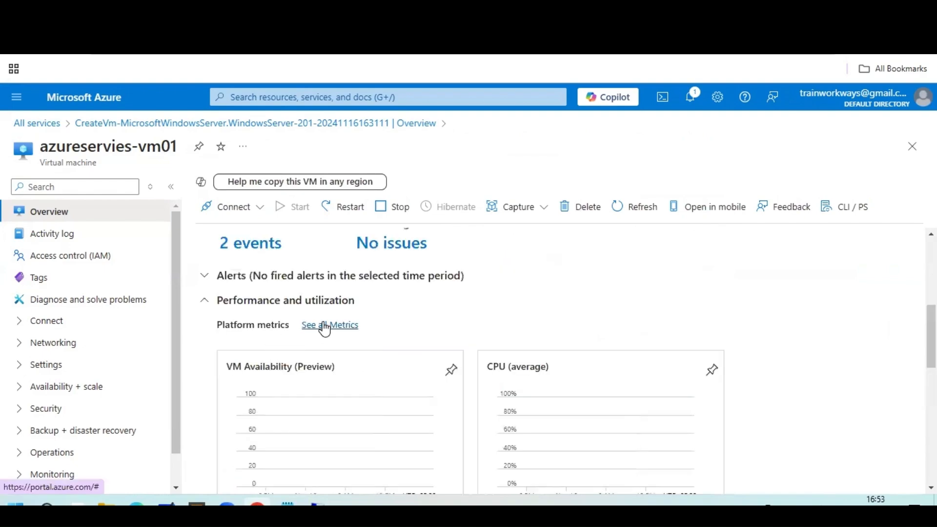
{"action": "left_click", "coordinate": [316, 330]}
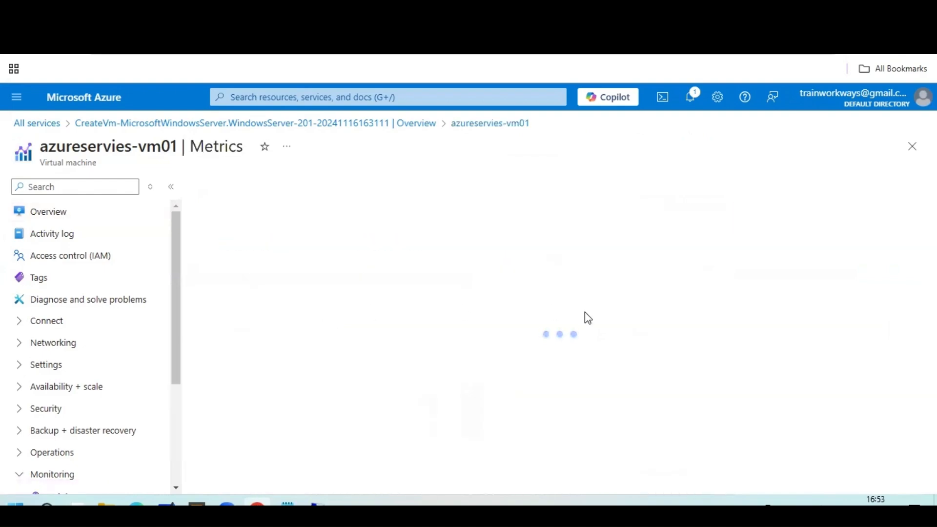
{"action": "left_click", "coordinate": [798, 266]}
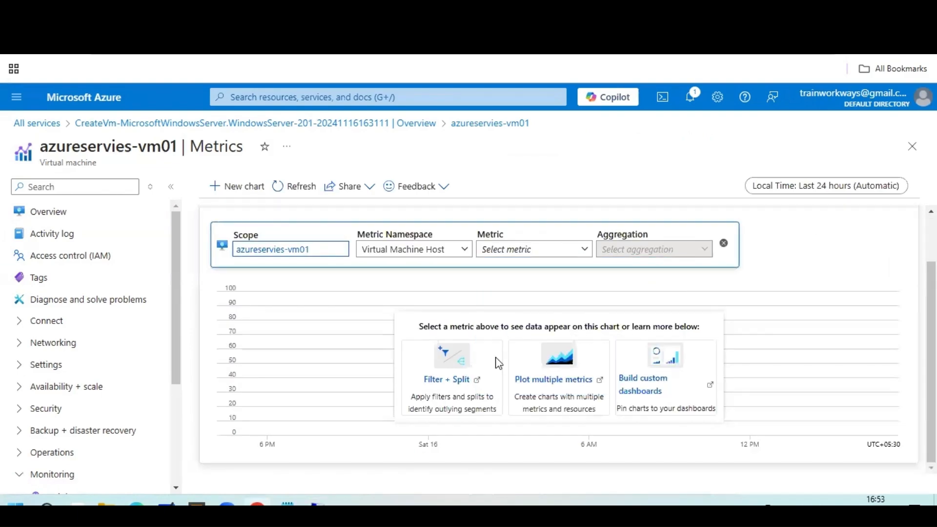
{"action": "left_click", "coordinate": [724, 243]}
{"action": "left_click", "coordinate": [82, 329]}
{"action": "left_click", "coordinate": [55, 214]}
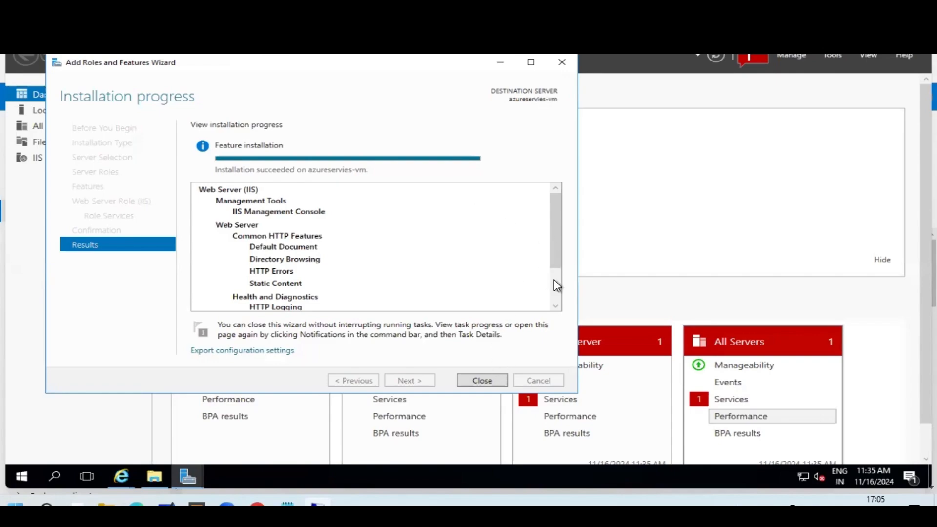
Close the finished installation wizard and open the IIS page showing azureservies-vm Online.
{"action": "left_click", "coordinate": [482, 380]}
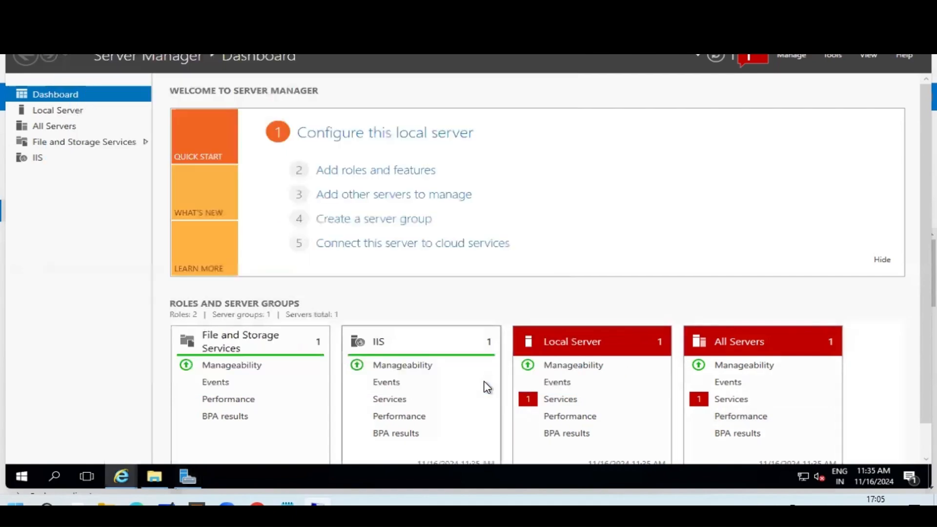
{"action": "left_click", "coordinate": [384, 346]}
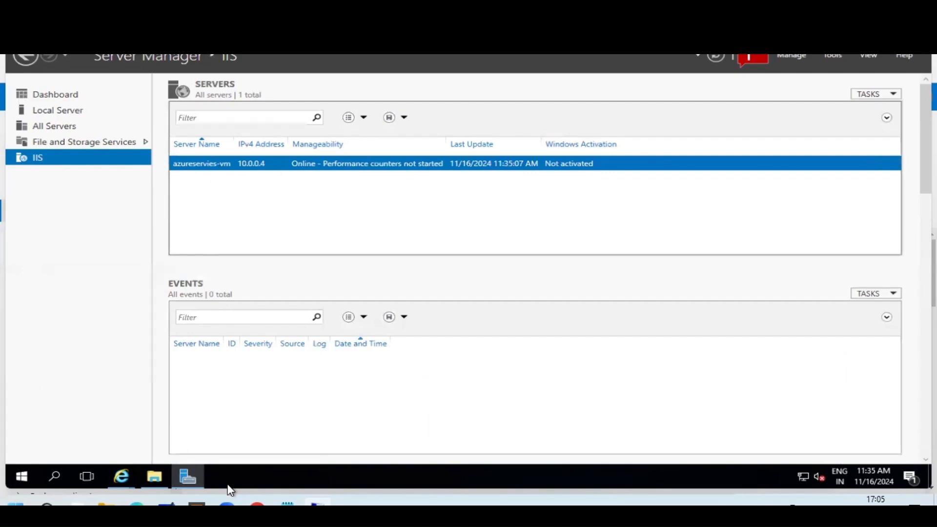
{"action": "mouse_move", "coordinate": [123, 479]}
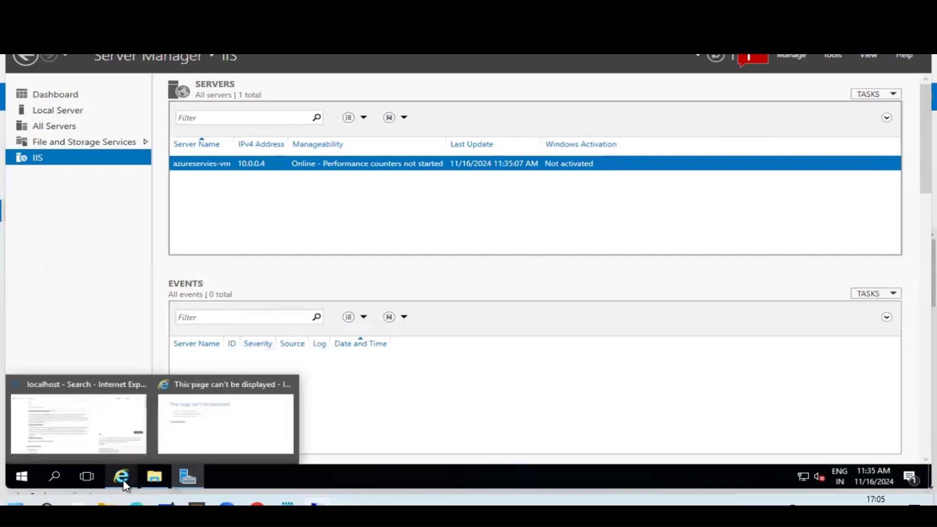
{"action": "left_click", "coordinate": [216, 441]}
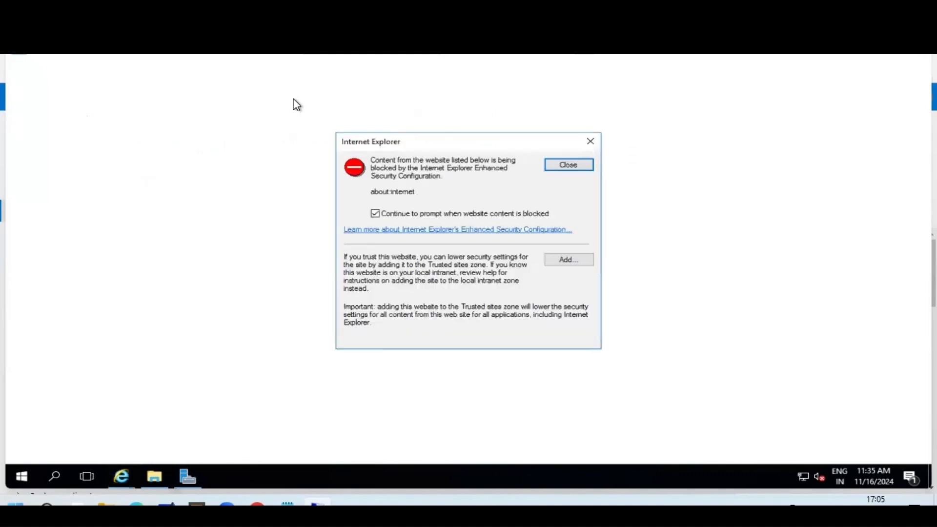
{"action": "left_click", "coordinate": [590, 141]}
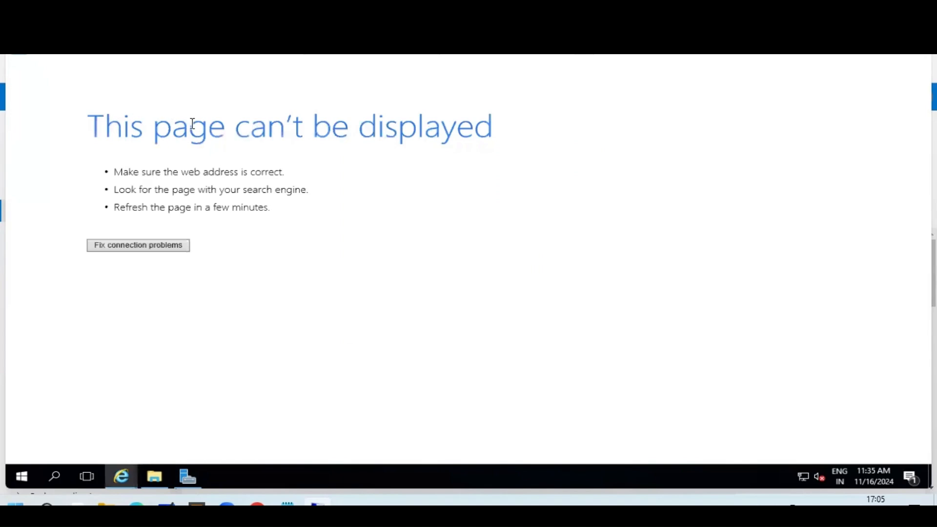
{"action": "triple_click", "coordinate": [473, 130]}
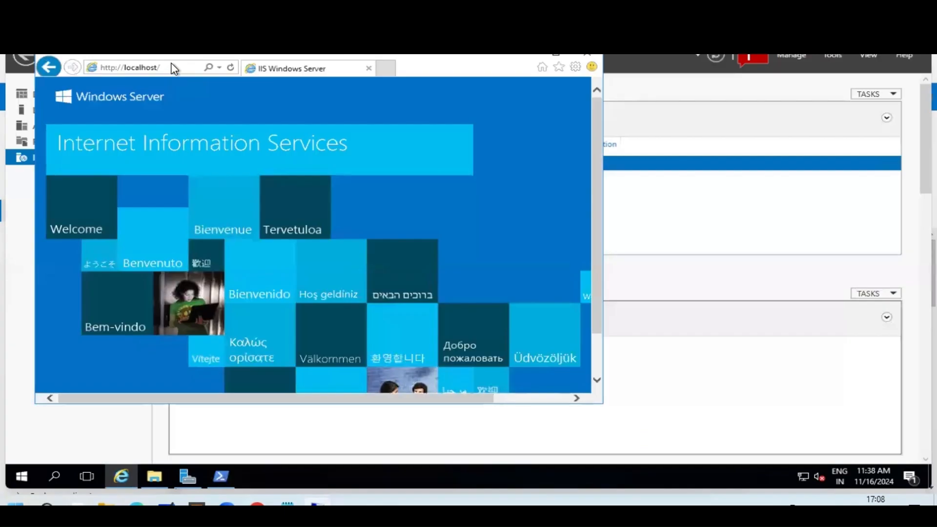
{"action": "left_click", "coordinate": [171, 62]}
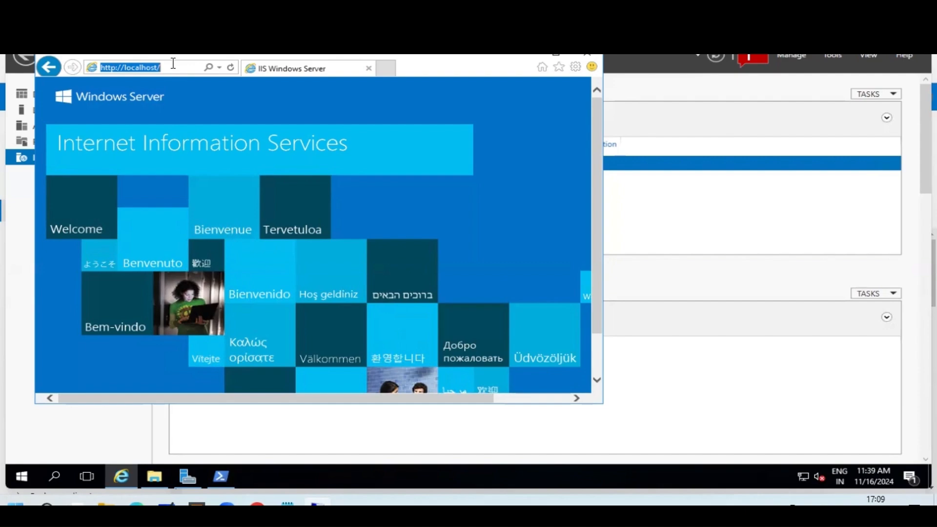
{"action": "scroll", "coordinate": [308, 233], "scroll_direction": "down", "scroll_amount": 1}
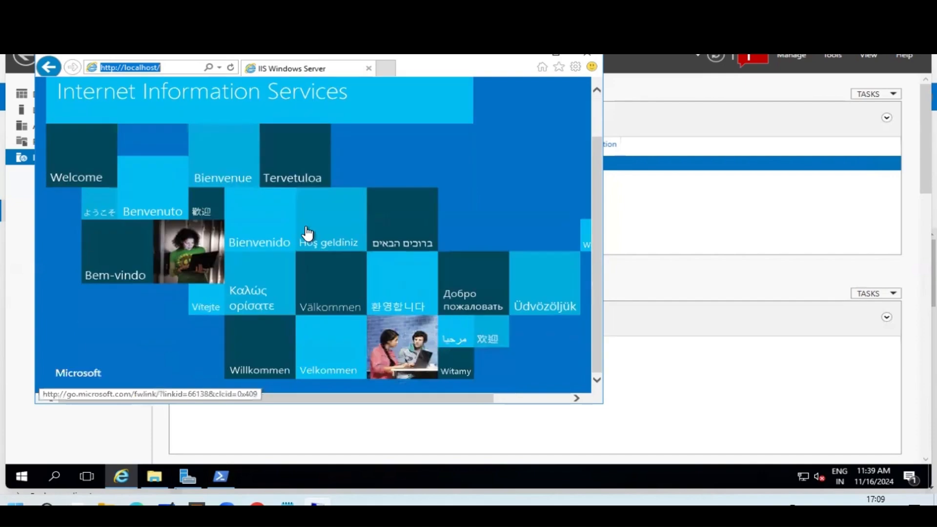
Follow the welcome page's iis.net link, return to localhost, and open PowerShell.
{"action": "left_click", "coordinate": [314, 244]}
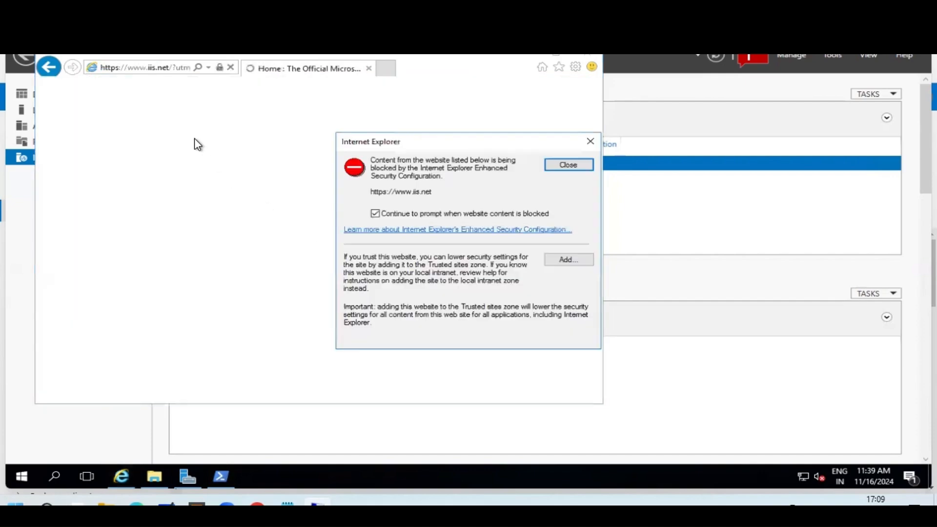
{"action": "left_click", "coordinate": [590, 141]}
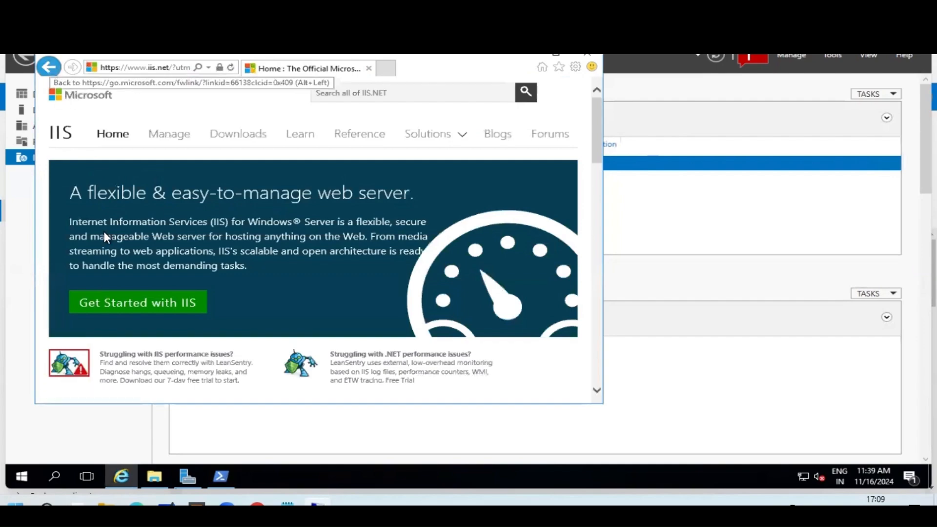
{"action": "scroll", "coordinate": [183, 236], "scroll_direction": "down", "scroll_amount": 4}
{"action": "scroll", "coordinate": [184, 237], "scroll_direction": "up", "scroll_amount": 4}
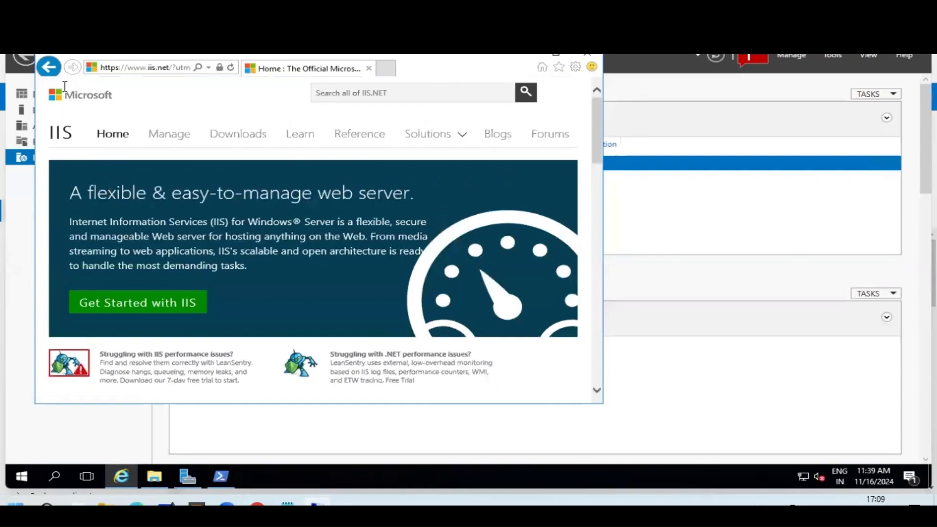
{"action": "left_click", "coordinate": [48, 66]}
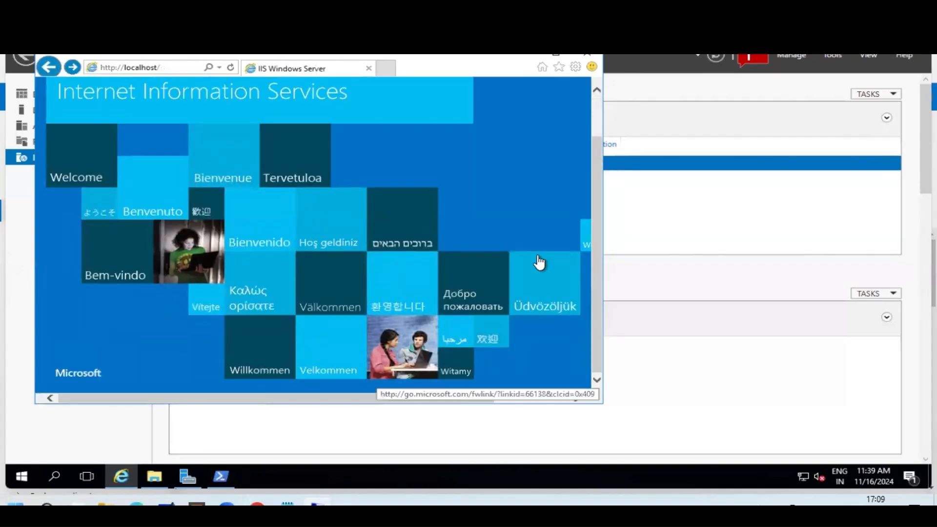
{"action": "left_click", "coordinate": [220, 477]}
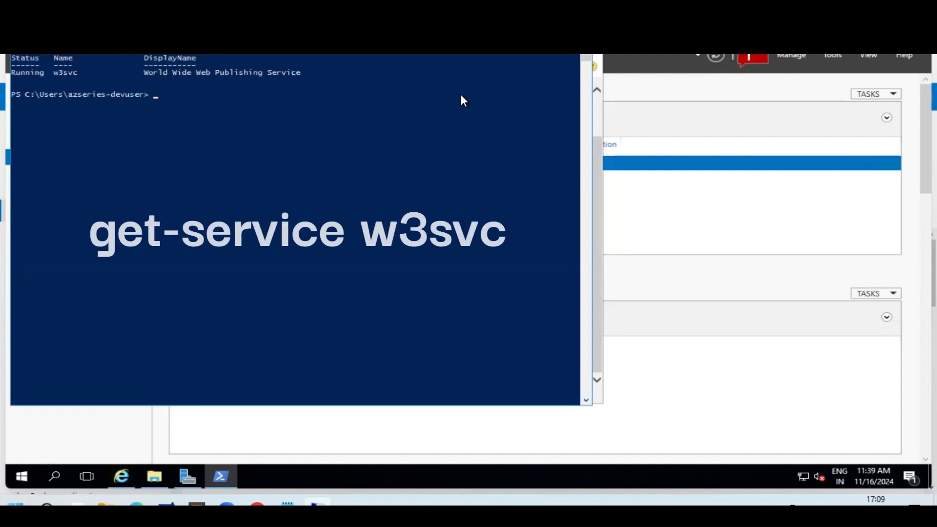
Select the get-service w3svc output showing the service as Running.
{"action": "left_click_drag", "start_coordinate": [145, 73], "coordinate": [292, 71]}
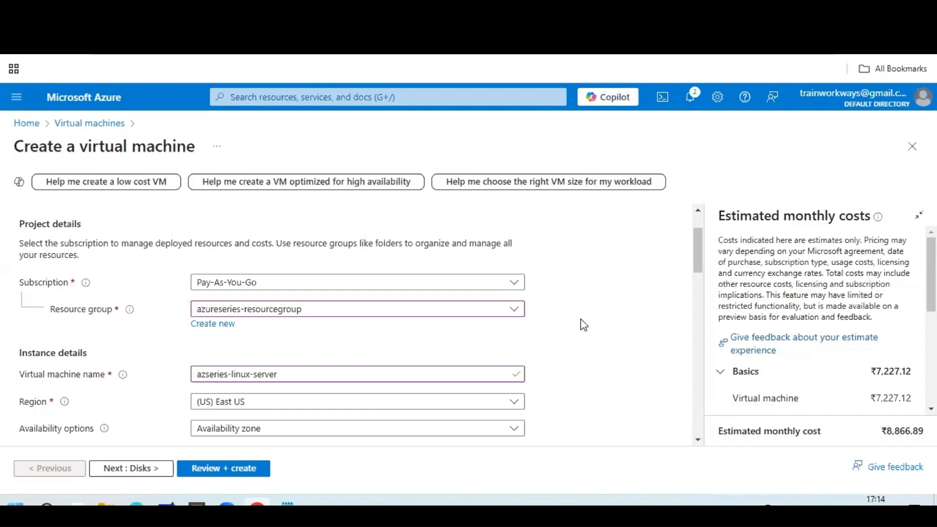
Set the VM image to Ubuntu Server 22.04 LTS - x64 Gen2.
{"action": "scroll", "coordinate": [584, 325], "scroll_direction": "down", "scroll_amount": 3}
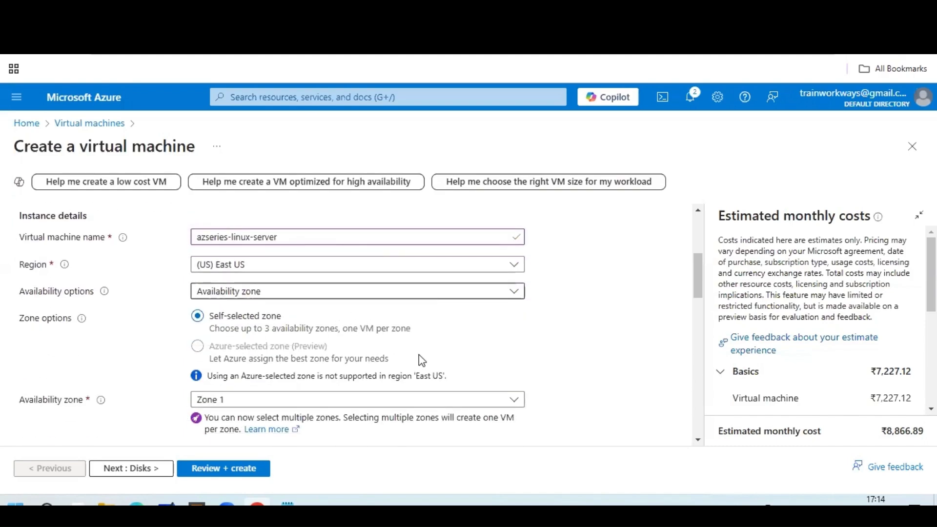
{"action": "scroll", "coordinate": [467, 388], "scroll_direction": "down", "scroll_amount": 3}
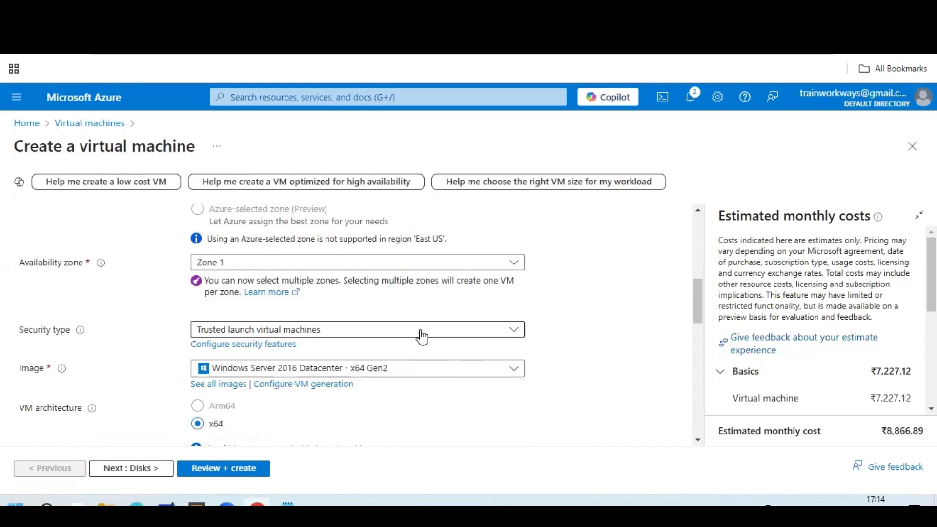
{"action": "left_click", "coordinate": [430, 375]}
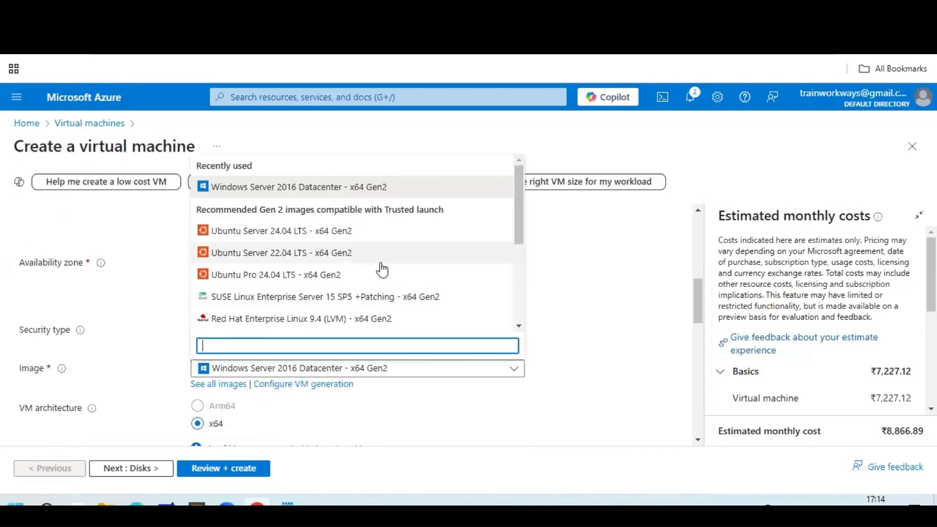
{"action": "left_click", "coordinate": [356, 266]}
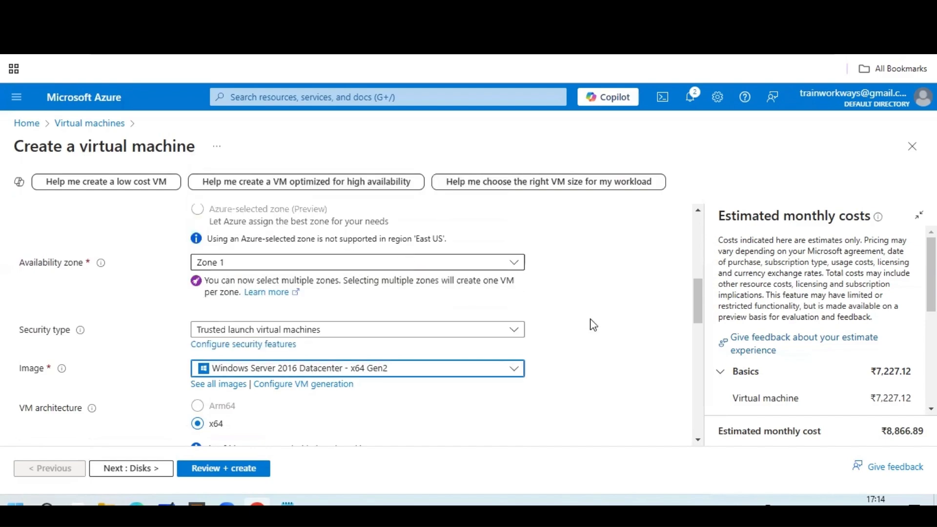
{"action": "scroll", "coordinate": [338, 390], "scroll_direction": "down", "scroll_amount": 4}
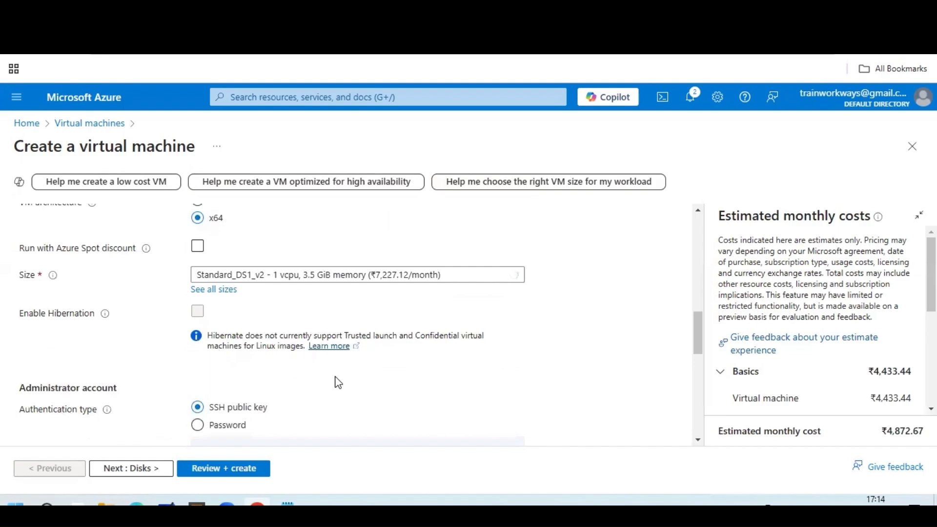
{"action": "scroll", "coordinate": [337, 383], "scroll_direction": "up", "scroll_amount": 4}
{"action": "scroll", "coordinate": [338, 382], "scroll_direction": "up", "scroll_amount": 3}
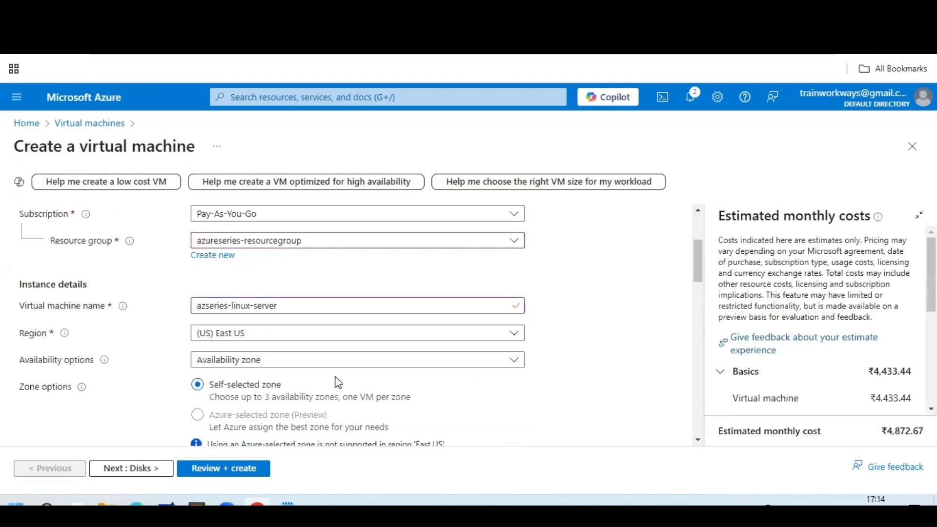
{"action": "scroll", "coordinate": [338, 382], "scroll_direction": "down", "scroll_amount": 6}
{"action": "scroll", "coordinate": [338, 382], "scroll_direction": "down", "scroll_amount": 6}
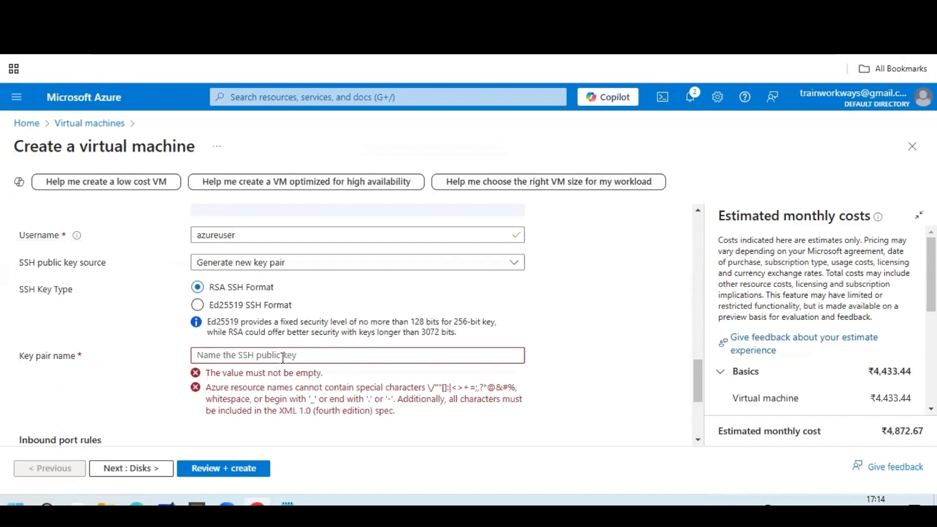
{"action": "scroll", "coordinate": [434, 351], "scroll_direction": "up", "scroll_amount": 2}
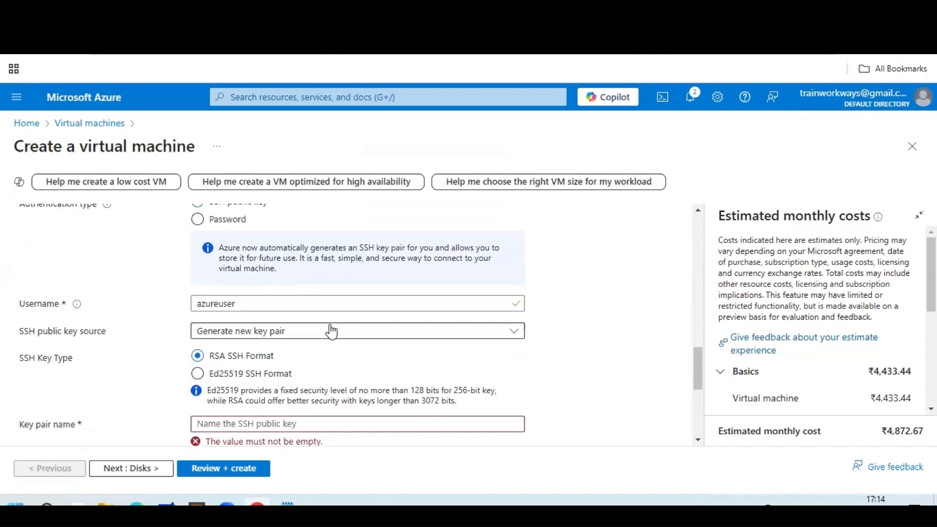
Switch authentication to Password and enter administrator username azuser-dev.
{"action": "left_click", "coordinate": [326, 338]}
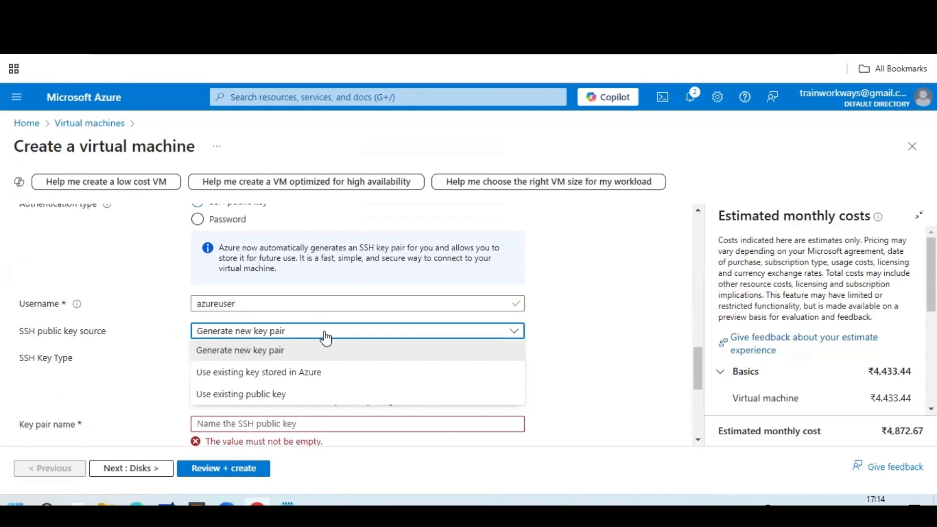
{"action": "left_click", "coordinate": [571, 295]}
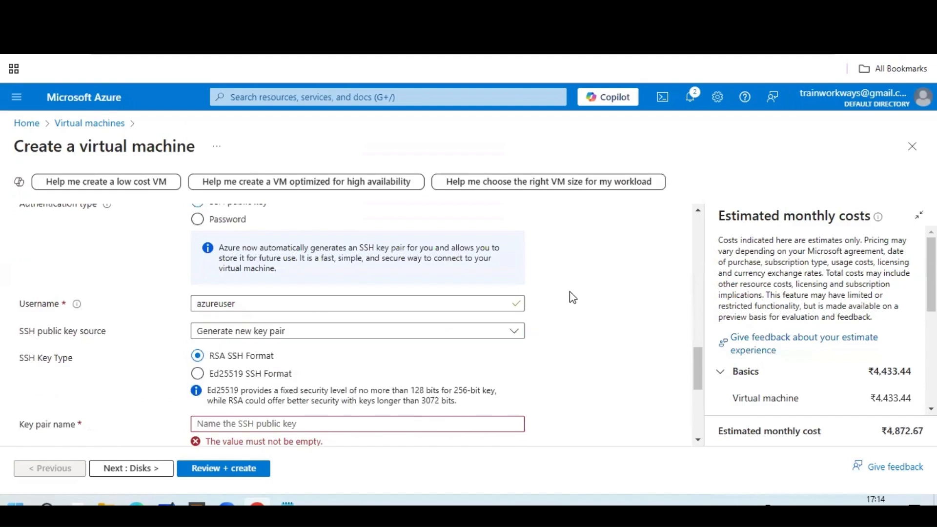
{"action": "scroll", "coordinate": [571, 295], "scroll_direction": "up", "scroll_amount": 4}
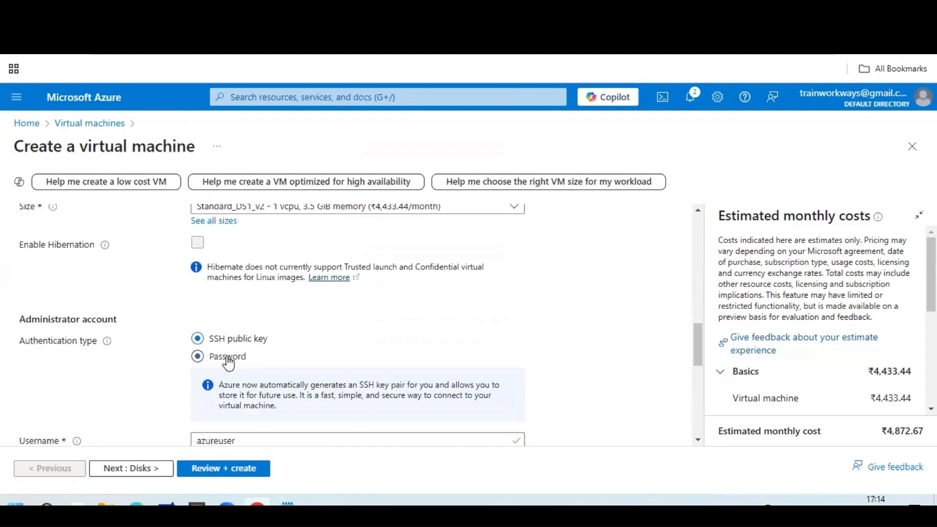
{"action": "left_click", "coordinate": [229, 362]}
{"action": "scroll", "coordinate": [464, 345], "scroll_direction": "down", "scroll_amount": 2}
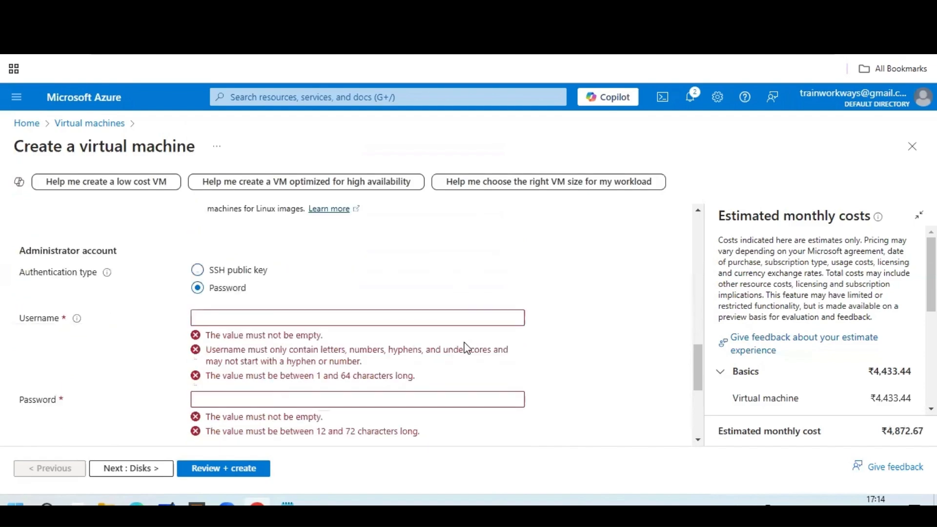
{"action": "scroll", "coordinate": [587, 339], "scroll_direction": "down", "scroll_amount": 2}
{"action": "scroll", "coordinate": [439, 293], "scroll_direction": "up", "scroll_amount": 1}
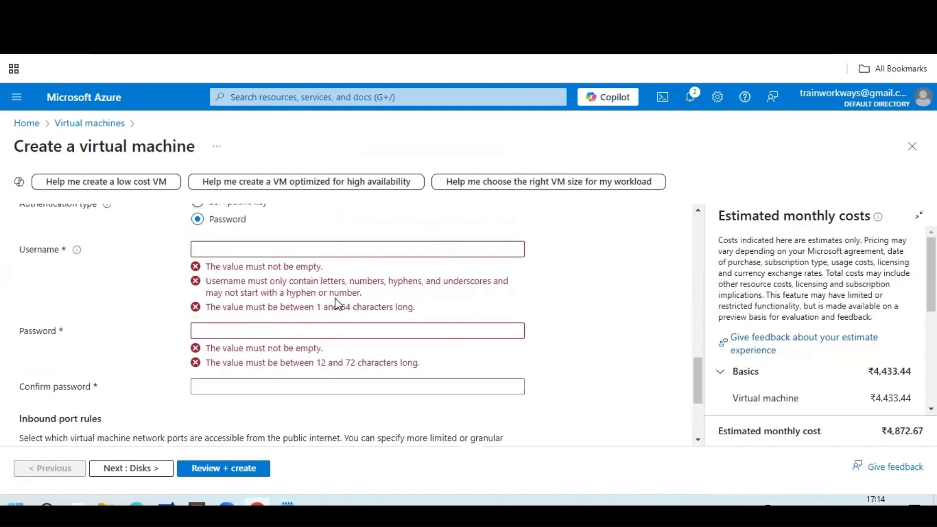
{"action": "left_click", "coordinate": [309, 247]}
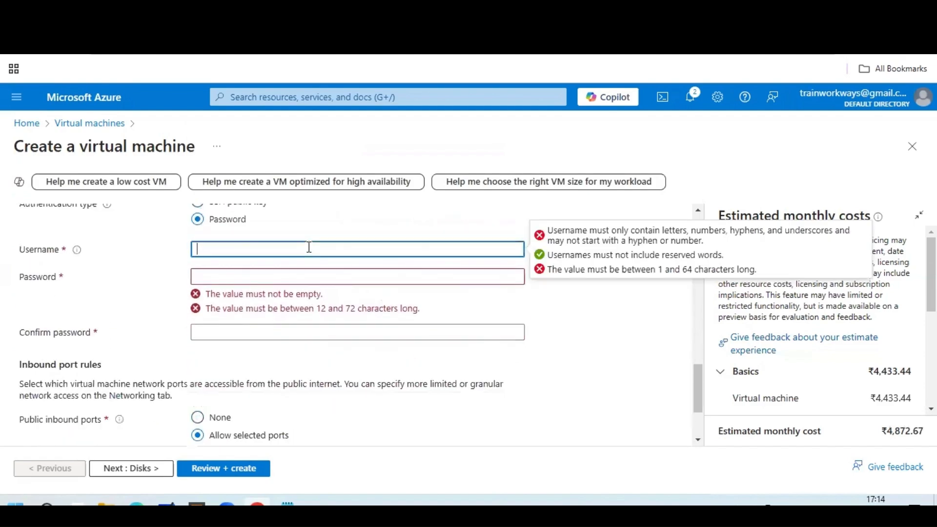
{"action": "type", "text": "azuser-dev"}
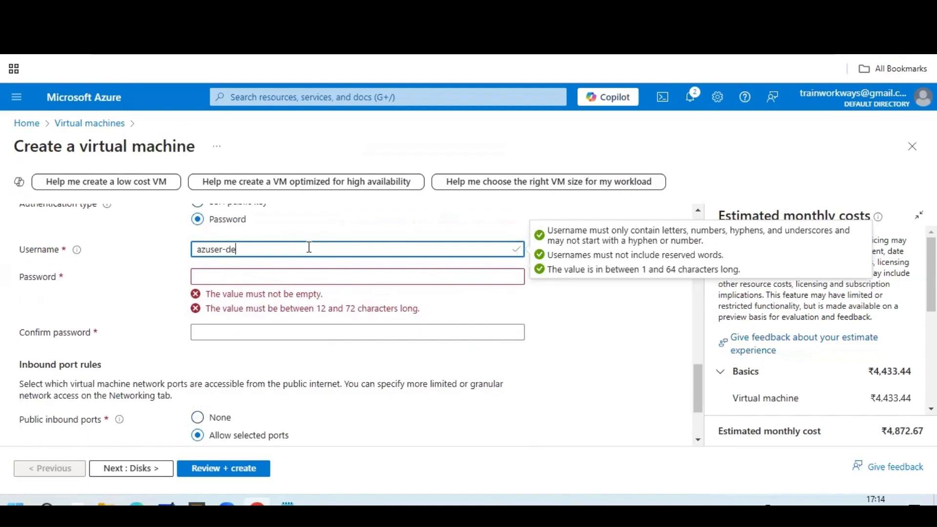
Copy the saved password from Notepad into Password and Confirm password.
{"action": "left_click", "coordinate": [309, 276]}
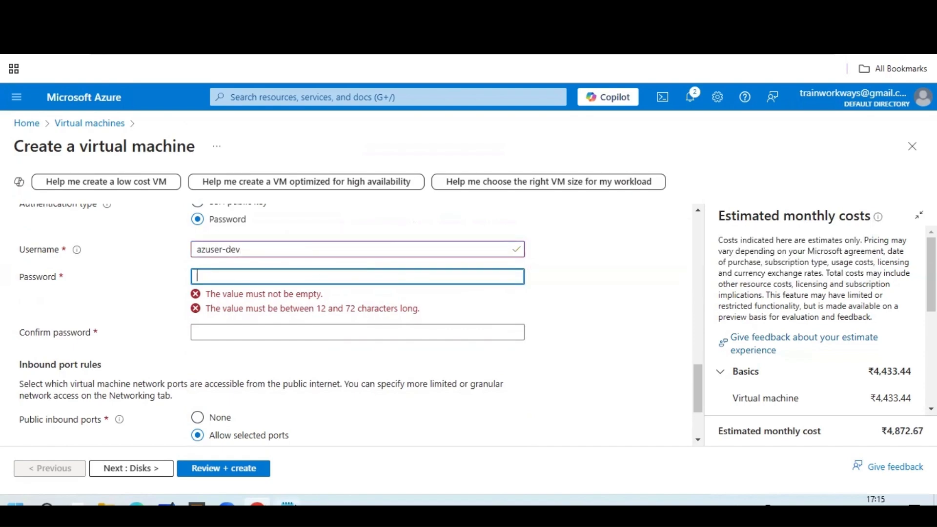
{"action": "left_click", "coordinate": [289, 503]}
{"action": "double_click", "coordinate": [281, 190]}
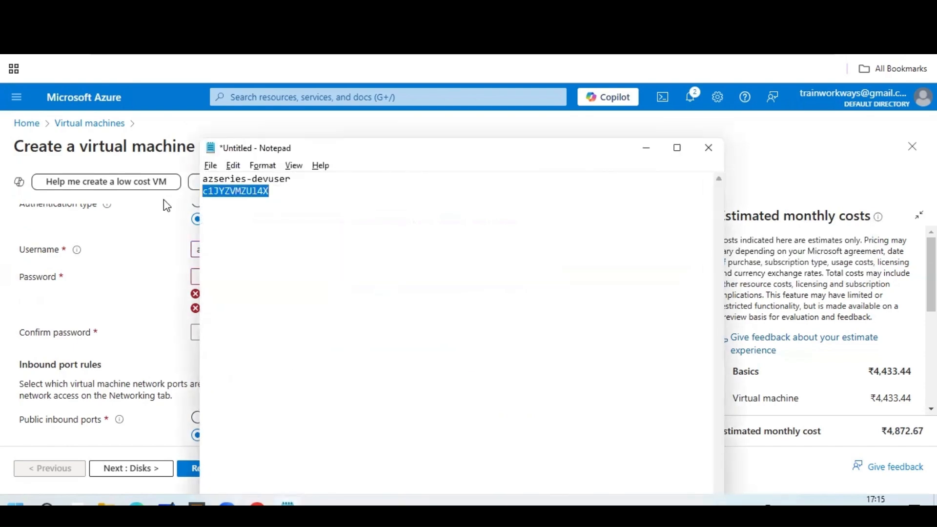
{"action": "key", "text": "alt+Tab"}
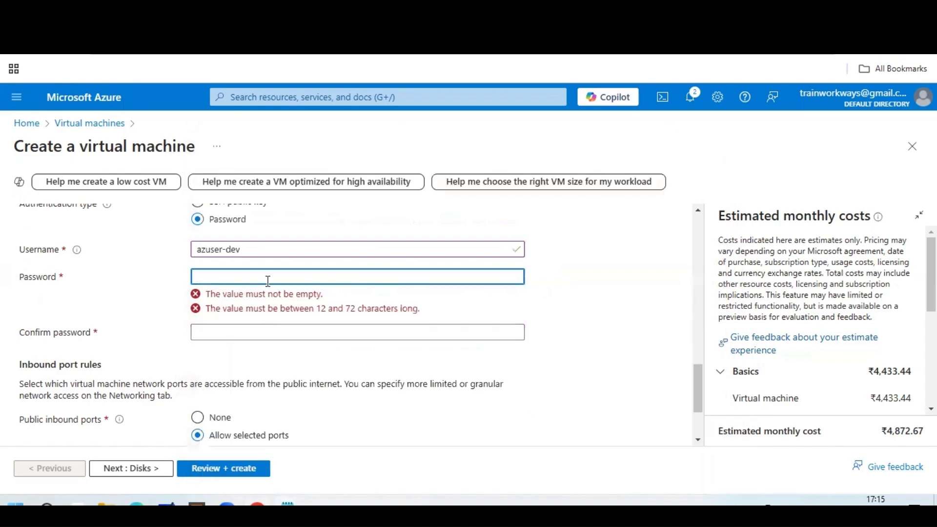
{"action": "key", "text": "ctrl+v"}
{"action": "left_click", "coordinate": [255, 303]}
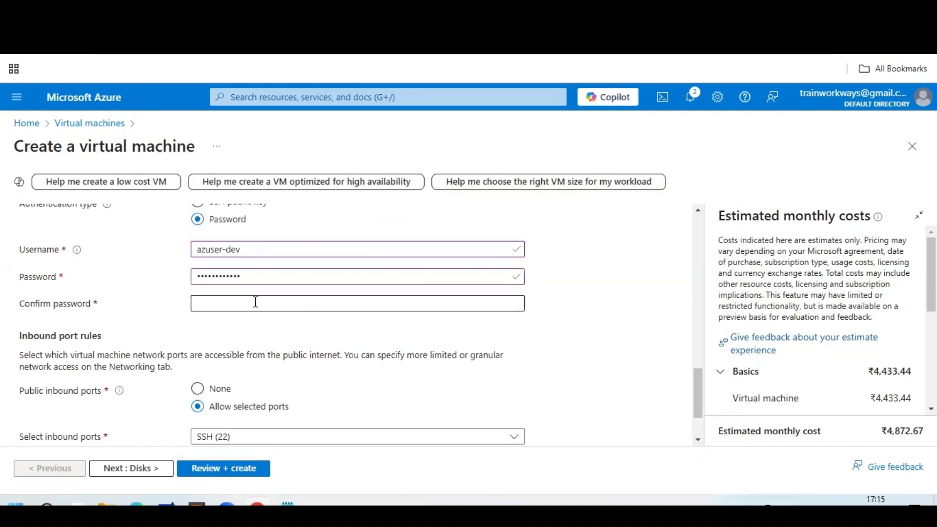
{"action": "key", "text": "ctrl+v"}
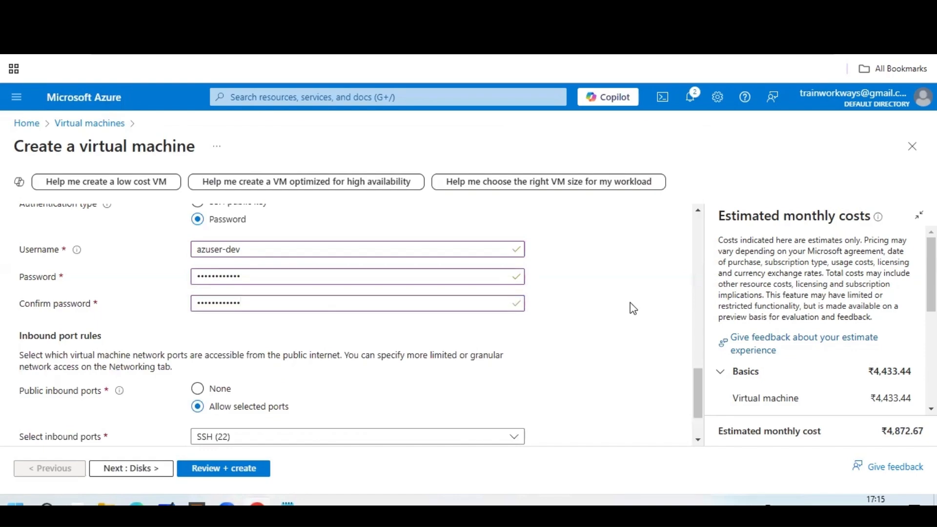
Switch authentication back to SSH public key, generating a new RSA key pair.
{"action": "scroll", "coordinate": [633, 309], "scroll_direction": "up", "scroll_amount": 2}
{"action": "scroll", "coordinate": [633, 309], "scroll_direction": "up", "scroll_amount": 1}
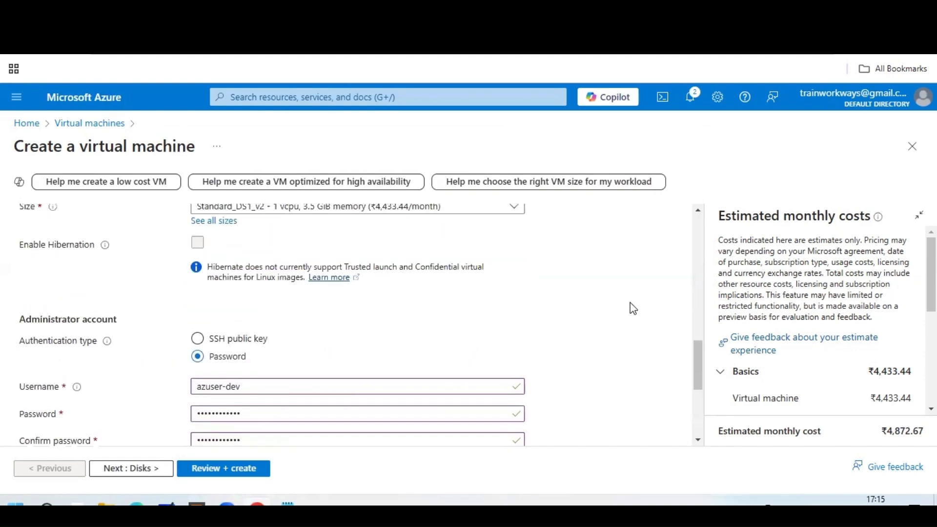
{"action": "scroll", "coordinate": [633, 308], "scroll_direction": "down", "scroll_amount": 3}
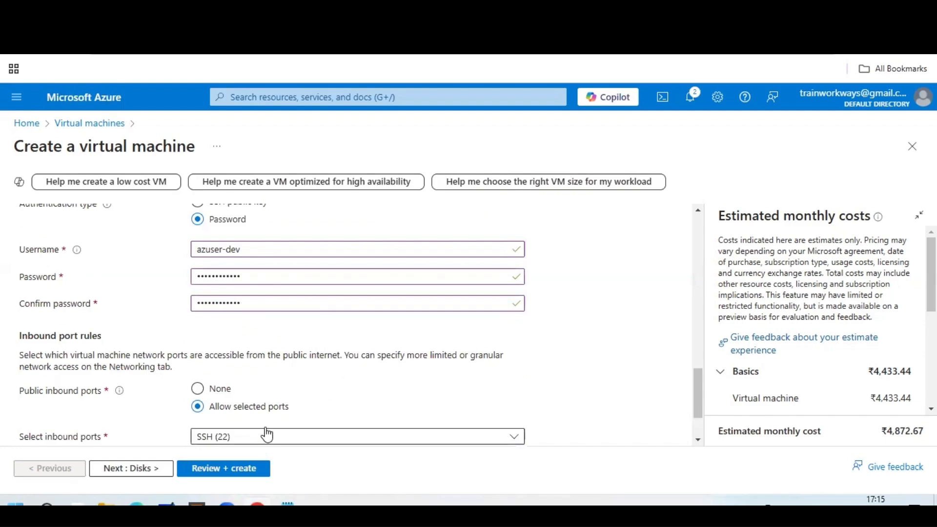
{"action": "scroll", "coordinate": [284, 398], "scroll_direction": "down", "scroll_amount": 2}
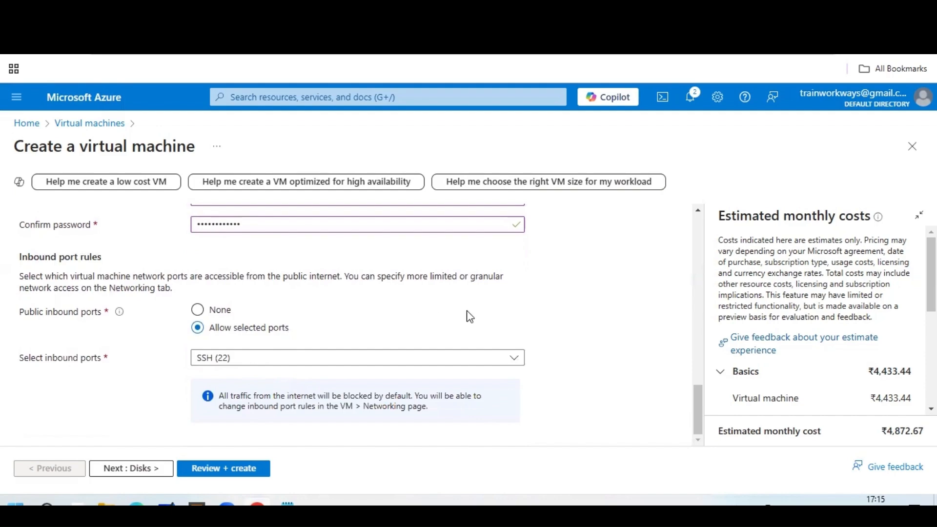
{"action": "scroll", "coordinate": [562, 310], "scroll_direction": "up", "scroll_amount": 3}
{"action": "scroll", "coordinate": [317, 429], "scroll_direction": "down", "scroll_amount": 3}
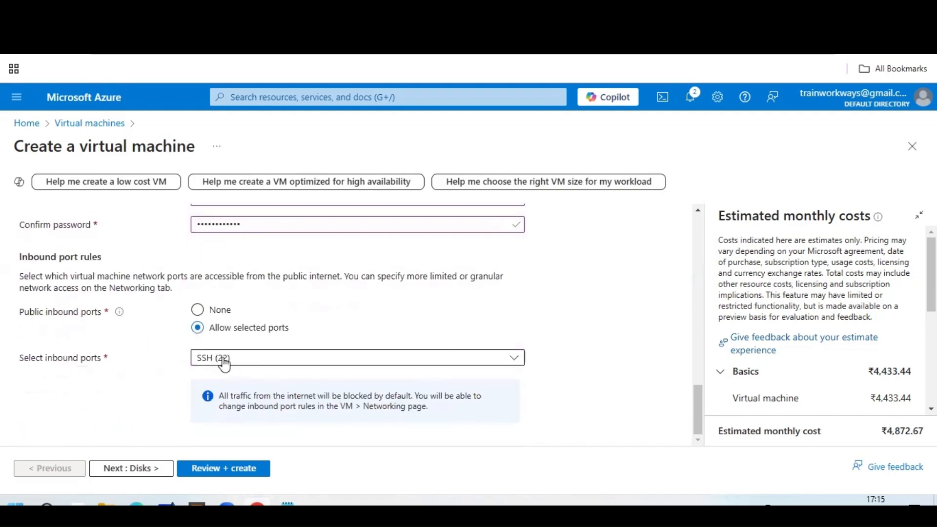
{"action": "scroll", "coordinate": [569, 322], "scroll_direction": "up", "scroll_amount": 5}
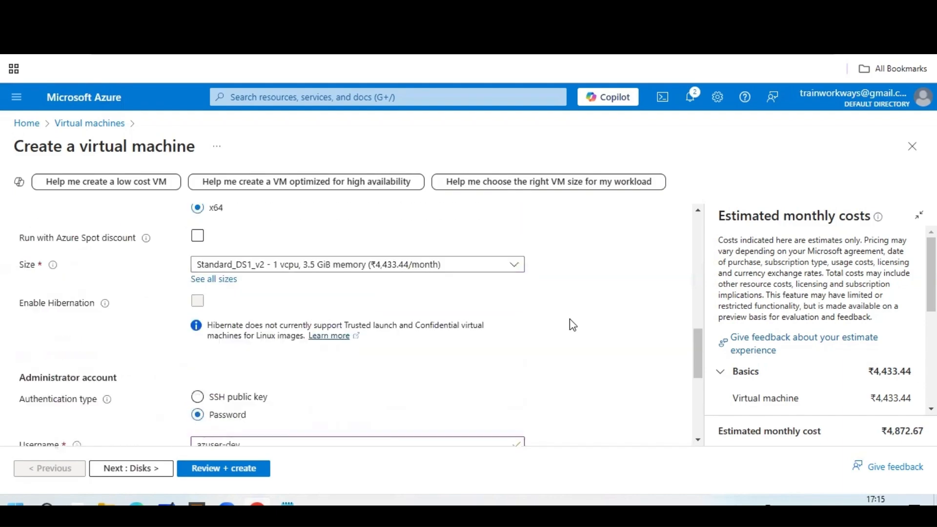
{"action": "scroll", "coordinate": [571, 324], "scroll_direction": "up", "scroll_amount": 3}
{"action": "scroll", "coordinate": [569, 318], "scroll_direction": "down", "scroll_amount": 5}
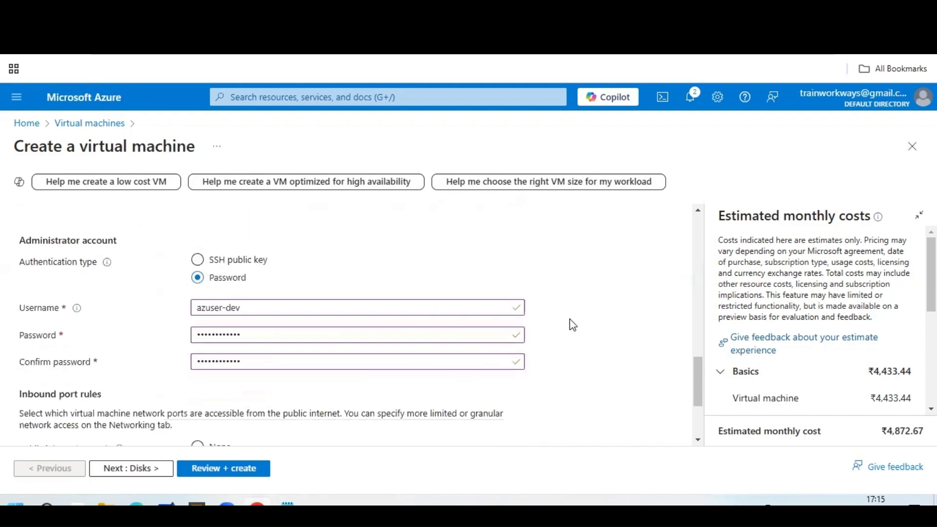
{"action": "left_click", "coordinate": [234, 263]}
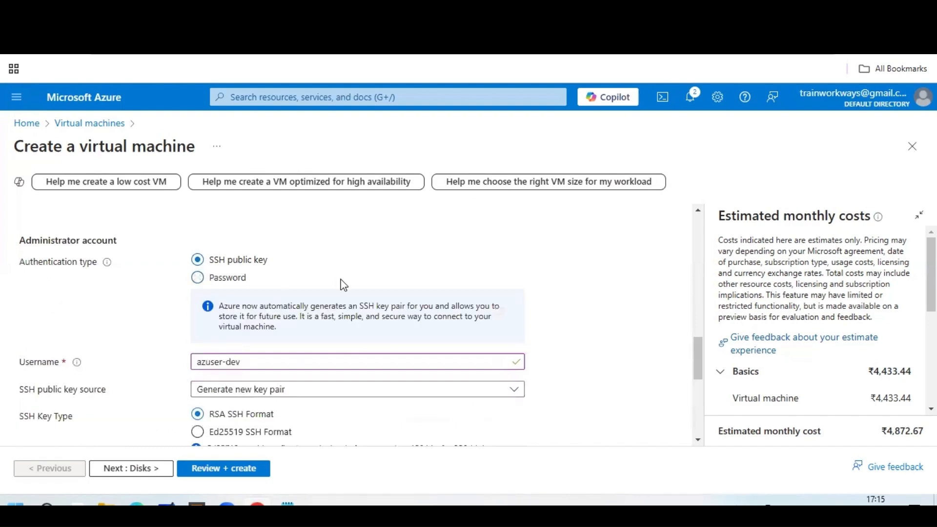
Generate a new RSA SSH key pair named azkeypair, keeping inbound SSH (22) allowed.
{"action": "scroll", "coordinate": [395, 315], "scroll_direction": "down", "scroll_amount": 4}
{"action": "scroll", "coordinate": [303, 315], "scroll_direction": "up", "scroll_amount": 3}
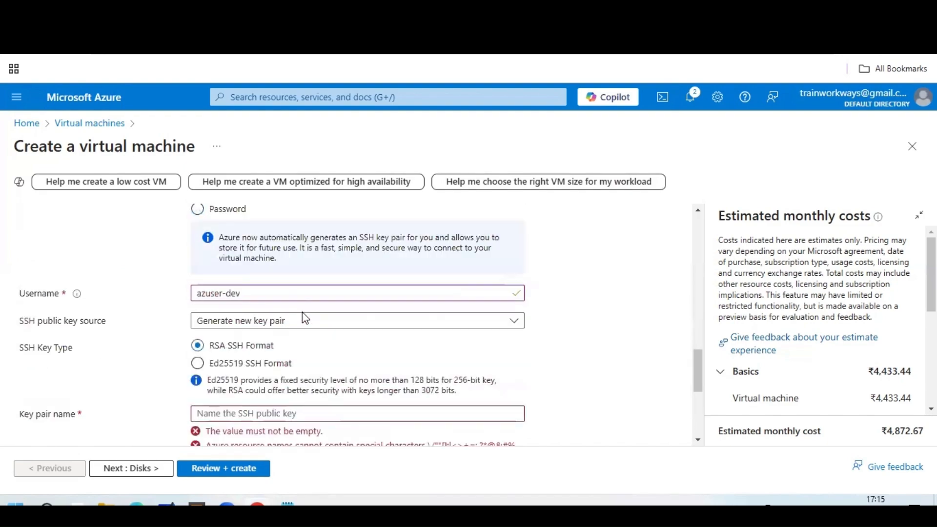
{"action": "scroll", "coordinate": [302, 315], "scroll_direction": "down", "scroll_amount": 1}
{"action": "scroll", "coordinate": [303, 315], "scroll_direction": "down", "scroll_amount": 1}
{"action": "left_click", "coordinate": [328, 252]}
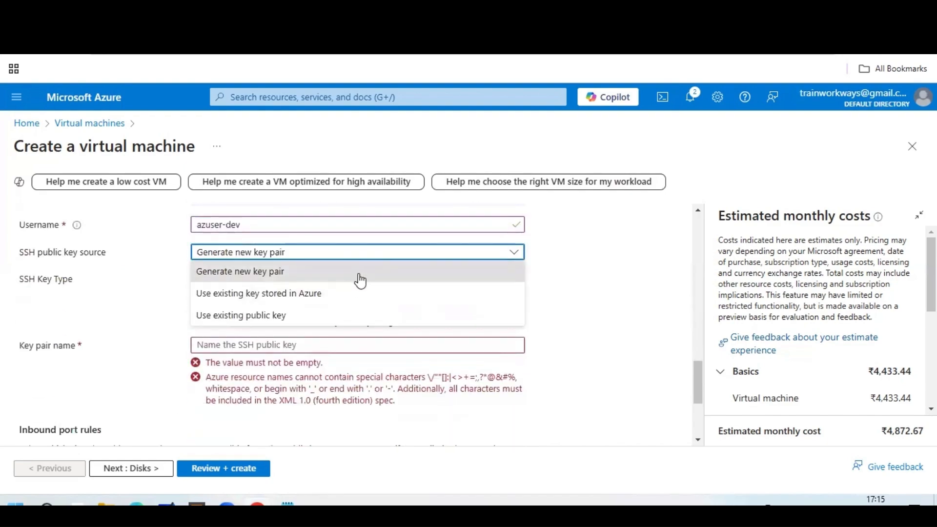
{"action": "left_click", "coordinate": [530, 288]}
{"action": "left_click", "coordinate": [282, 345]}
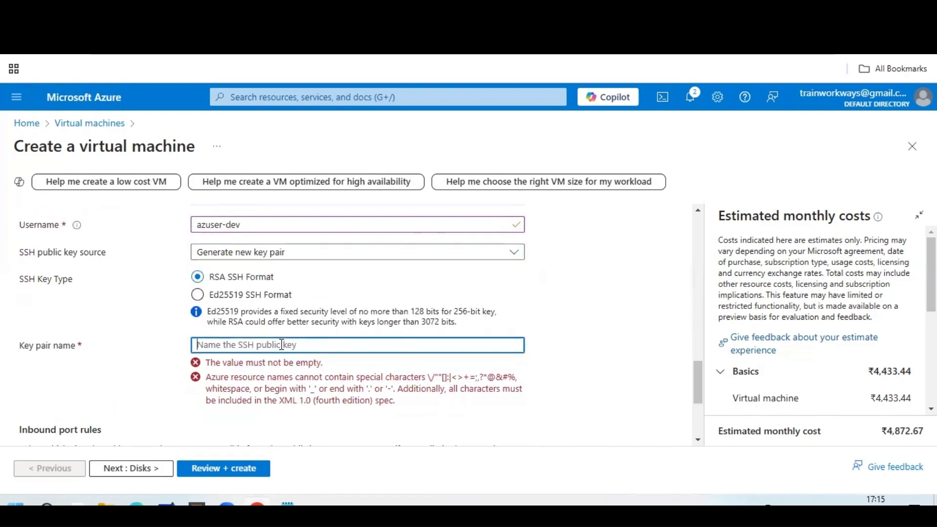
{"action": "type", "text": "azkeypair"}
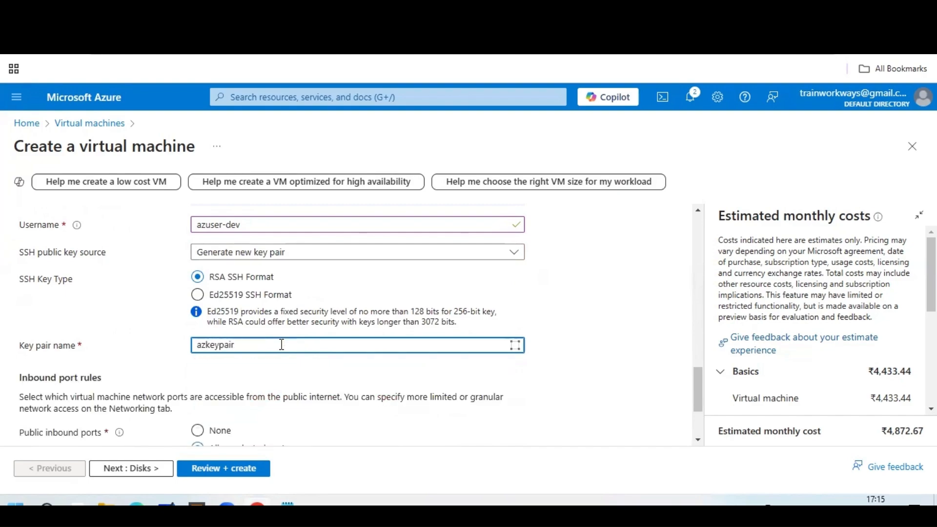
{"action": "scroll", "coordinate": [430, 349], "scroll_direction": "down", "scroll_amount": 3}
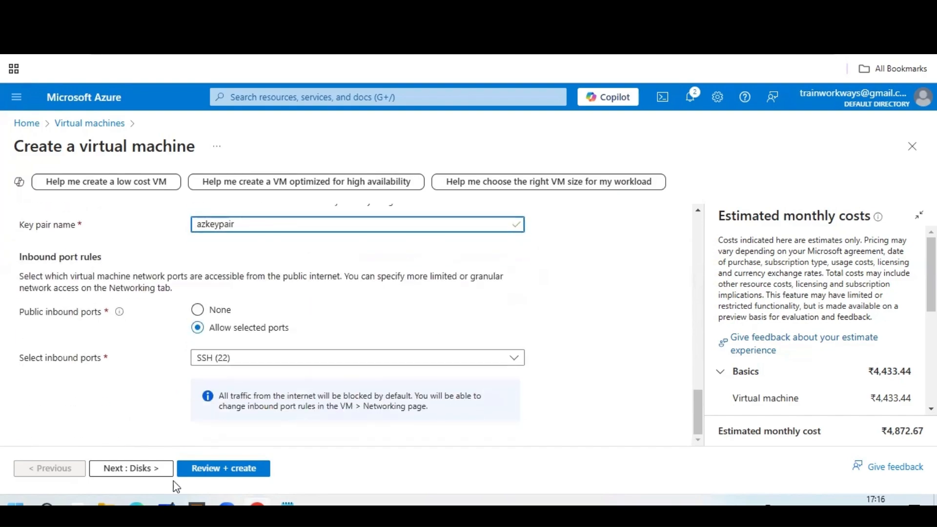
On the Disks tab, set the OS disk type to Standard HDD, keeping Delete with VM checked.
{"action": "left_click", "coordinate": [152, 469]}
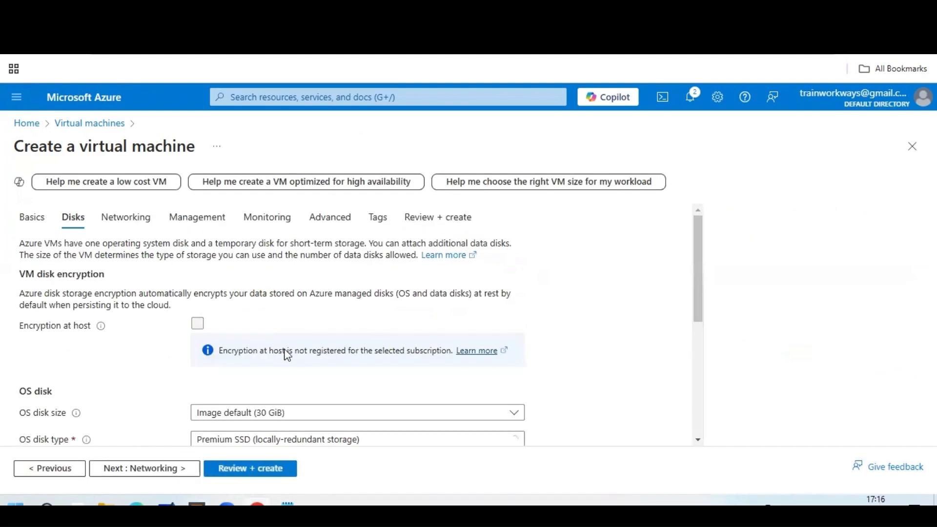
{"action": "scroll", "coordinate": [283, 380], "scroll_direction": "down", "scroll_amount": 3}
{"action": "left_click", "coordinate": [197, 328]}
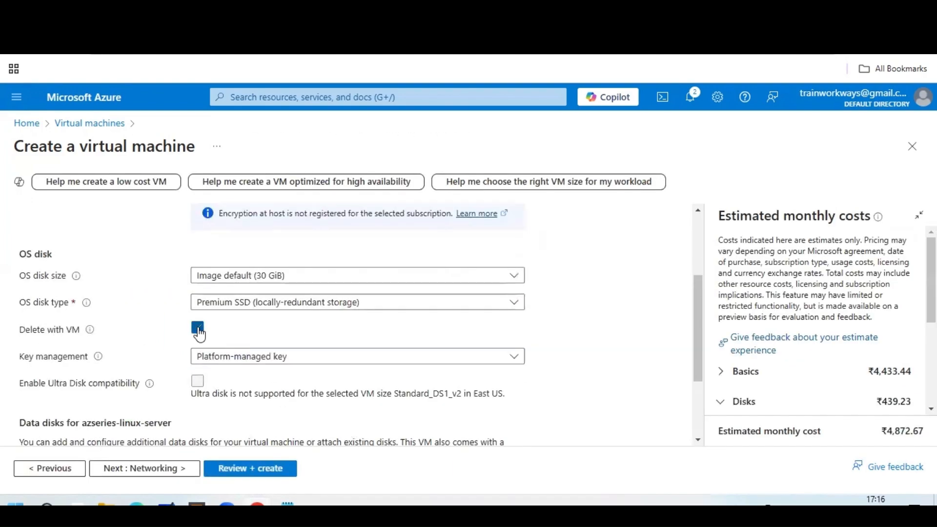
{"action": "left_click", "coordinate": [198, 327]}
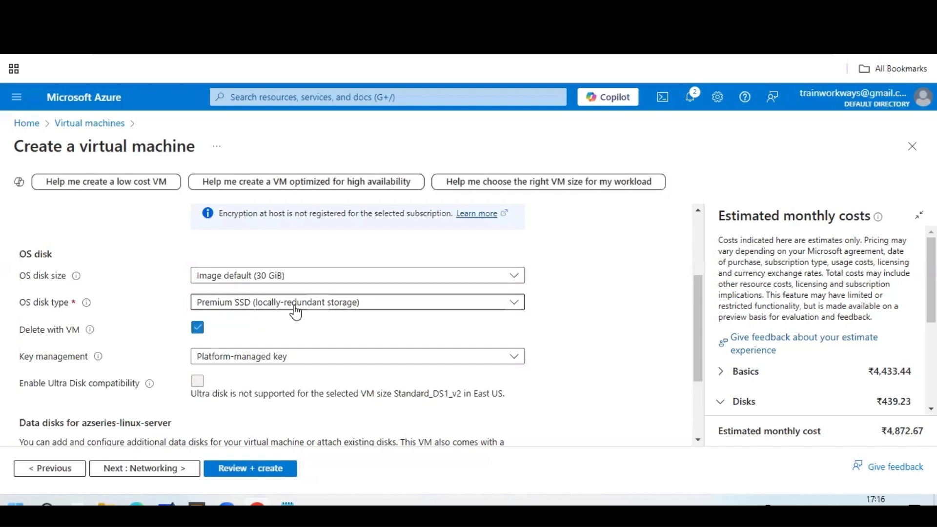
{"action": "left_click", "coordinate": [295, 307]}
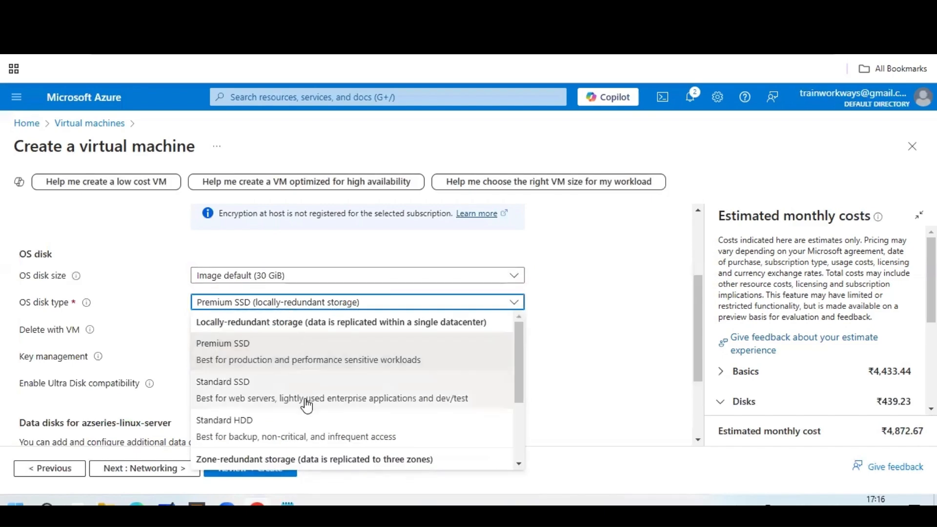
{"action": "left_click", "coordinate": [308, 440]}
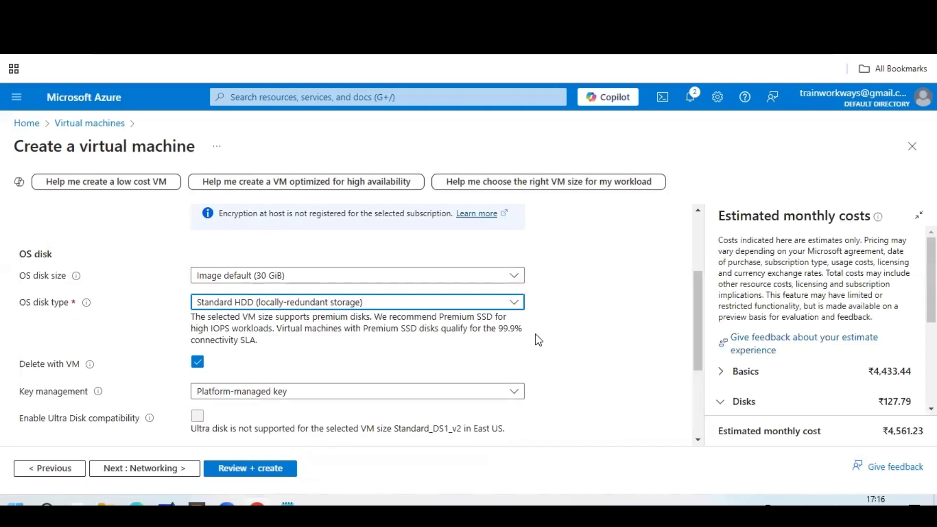
{"action": "scroll", "coordinate": [537, 339], "scroll_direction": "down", "scroll_amount": 3}
{"action": "left_click", "coordinate": [150, 467]}
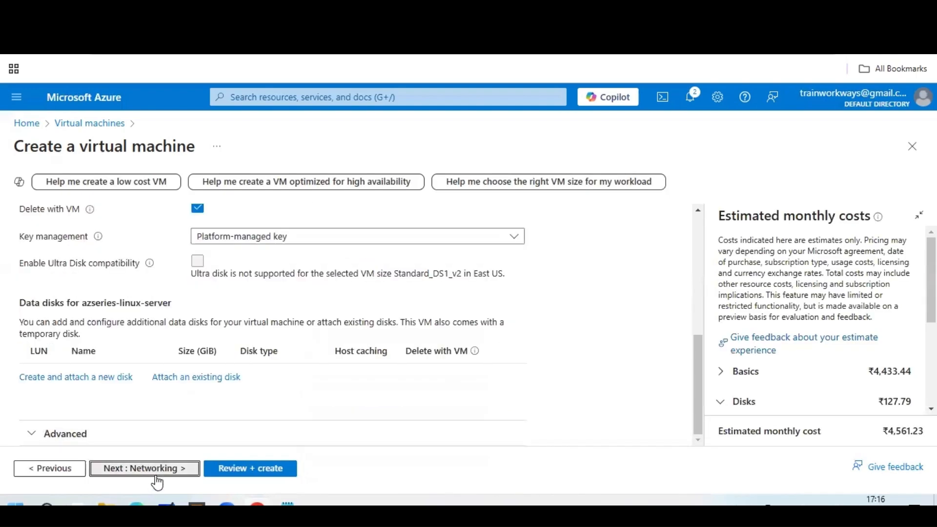
Switch to Gmail in the browser and open the latest Azure Monitor alert email.
{"action": "key", "text": "alt+Tab"}
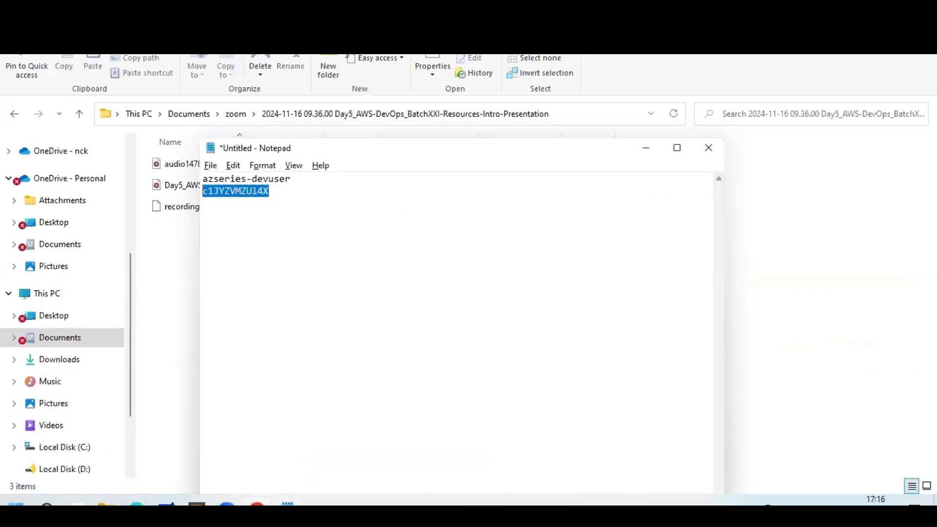
{"action": "key", "text": "alt+Tab"}
{"action": "left_click", "coordinate": [423, 58]}
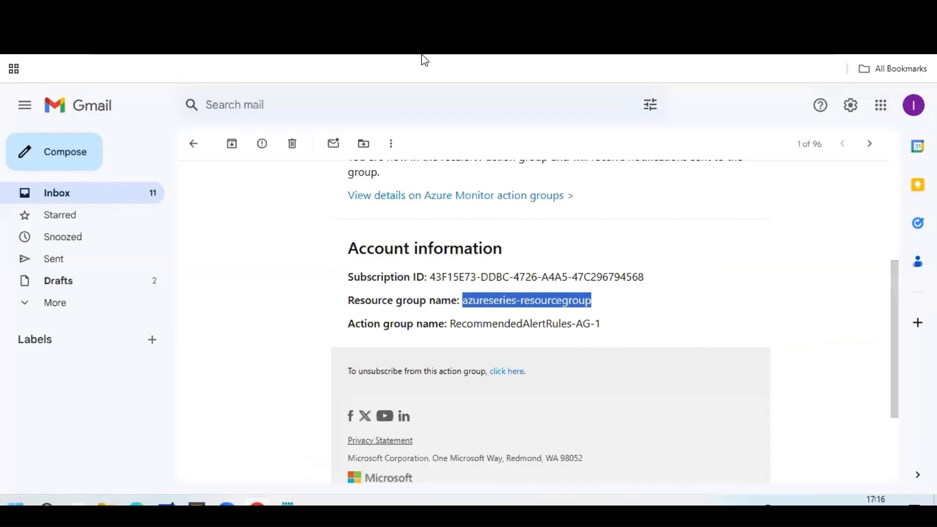
{"action": "left_click", "coordinate": [193, 143]}
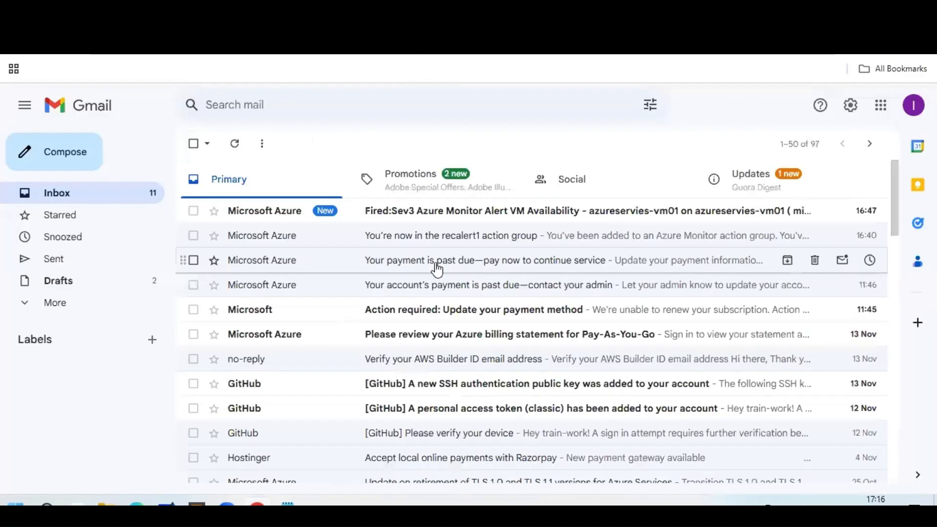
{"action": "left_click", "coordinate": [428, 215]}
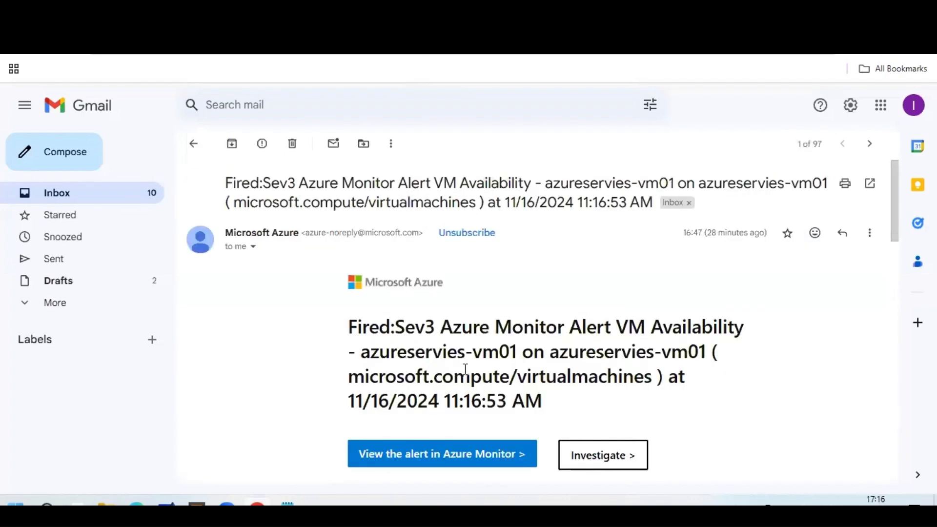
Review the alert title and the Fired monitor condition in the Summary table.
{"action": "left_click_drag", "start_coordinate": [454, 326], "coordinate": [612, 385]}
{"action": "scroll", "coordinate": [588, 388], "scroll_direction": "down", "scroll_amount": 3}
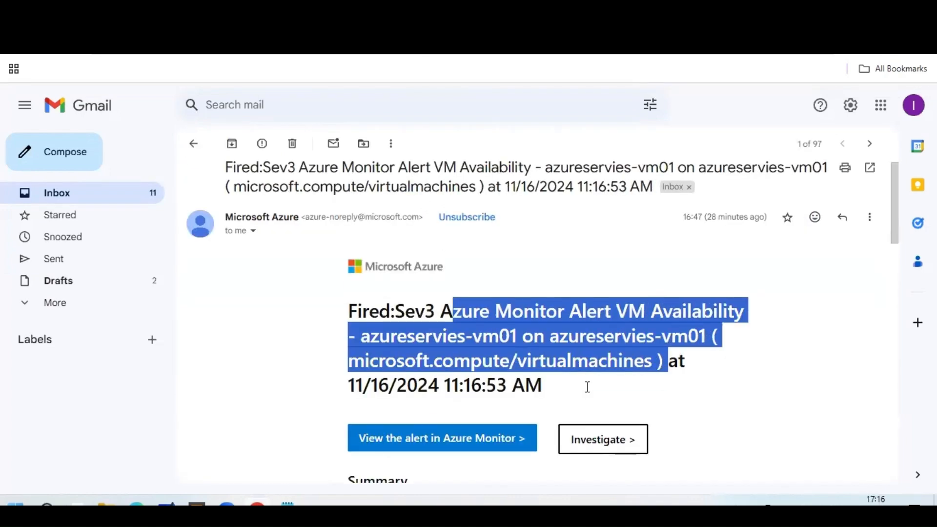
{"action": "scroll", "coordinate": [588, 388], "scroll_direction": "down", "scroll_amount": 3}
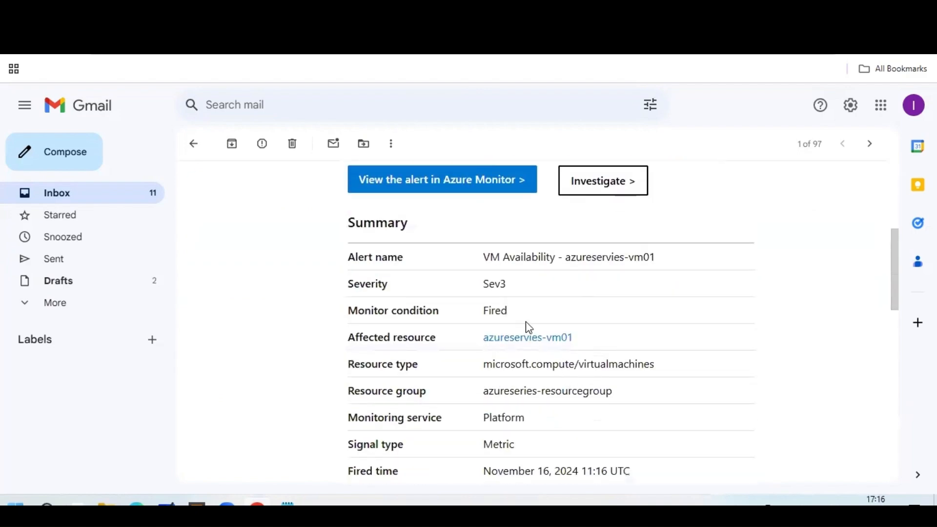
{"action": "left_click_drag", "start_coordinate": [517, 315], "coordinate": [462, 318]}
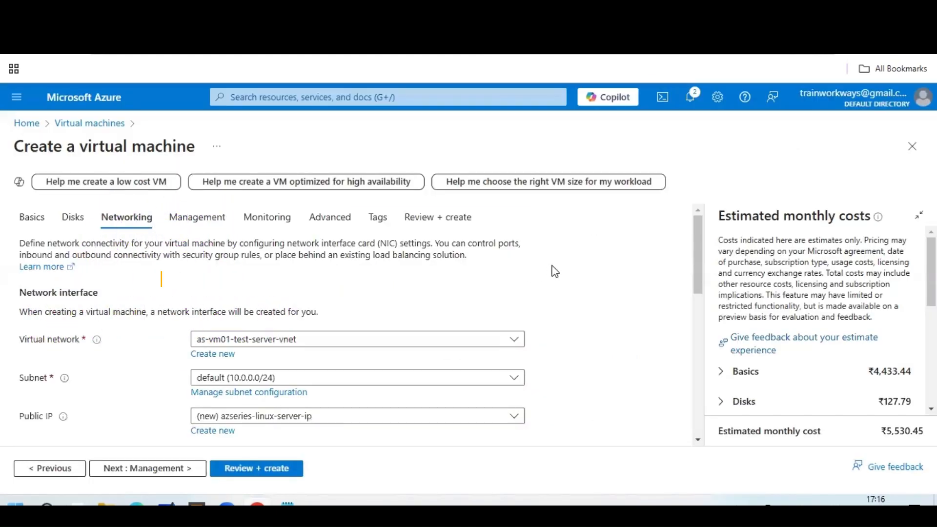
Put the VM on vnet-azure-series and delete its public IP and NIC with the VM.
{"action": "scroll", "coordinate": [537, 259], "scroll_direction": "down", "scroll_amount": 2}
{"action": "left_click", "coordinate": [517, 273]}
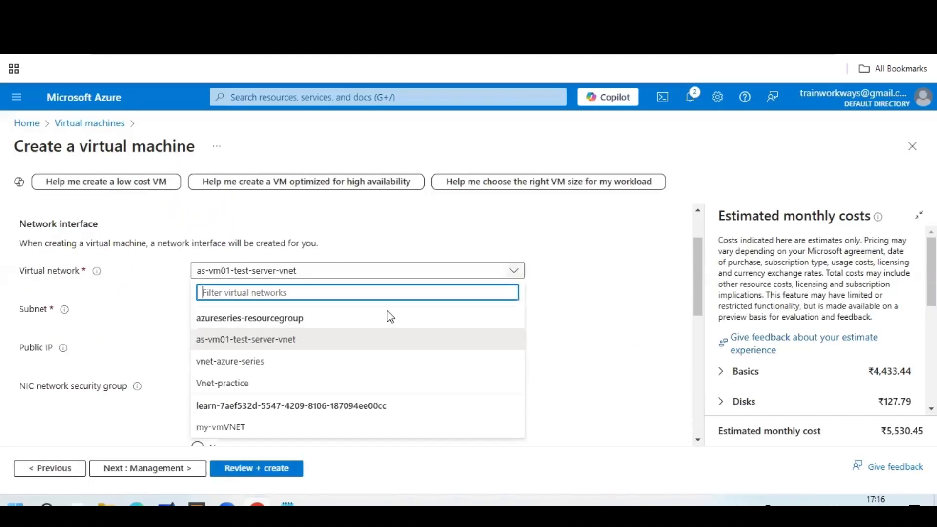
{"action": "left_click", "coordinate": [271, 363]}
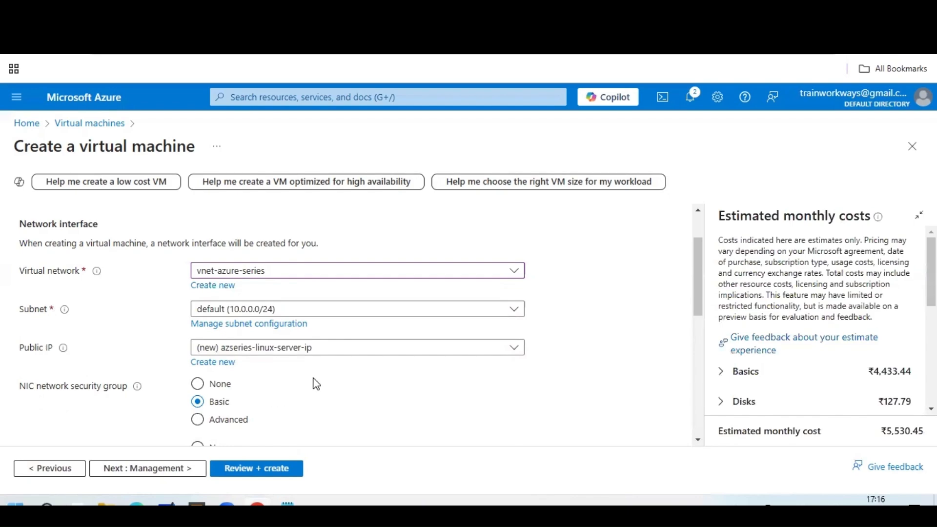
{"action": "scroll", "coordinate": [387, 362], "scroll_direction": "down", "scroll_amount": 5}
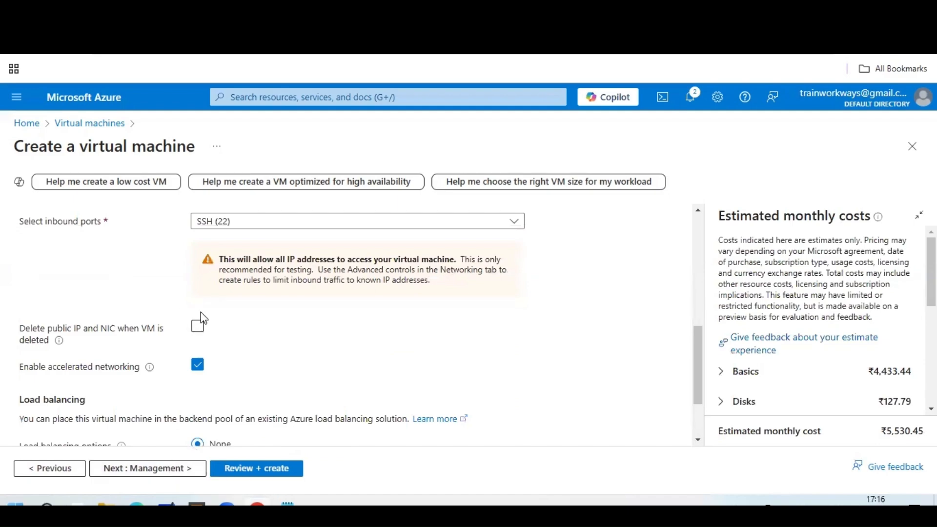
{"action": "left_click", "coordinate": [198, 330]}
{"action": "left_click", "coordinate": [166, 474]}
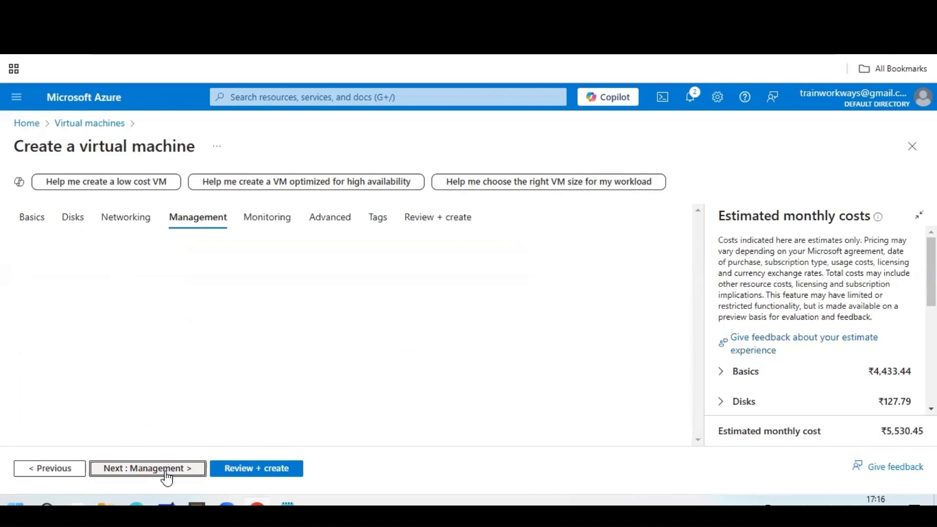
Skip Monitoring and Advanced unchanged and go to the Review + create tab.
{"action": "left_click", "coordinate": [166, 474]}
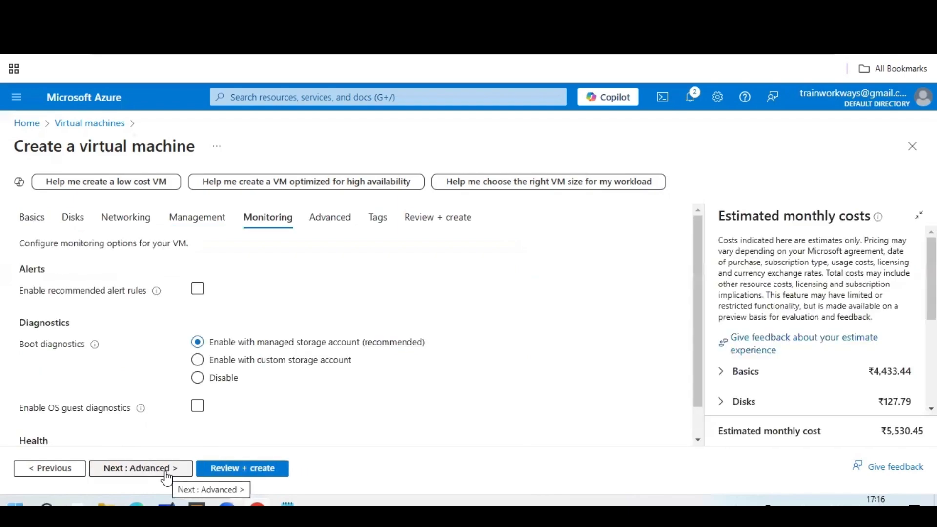
{"action": "left_click", "coordinate": [213, 291]}
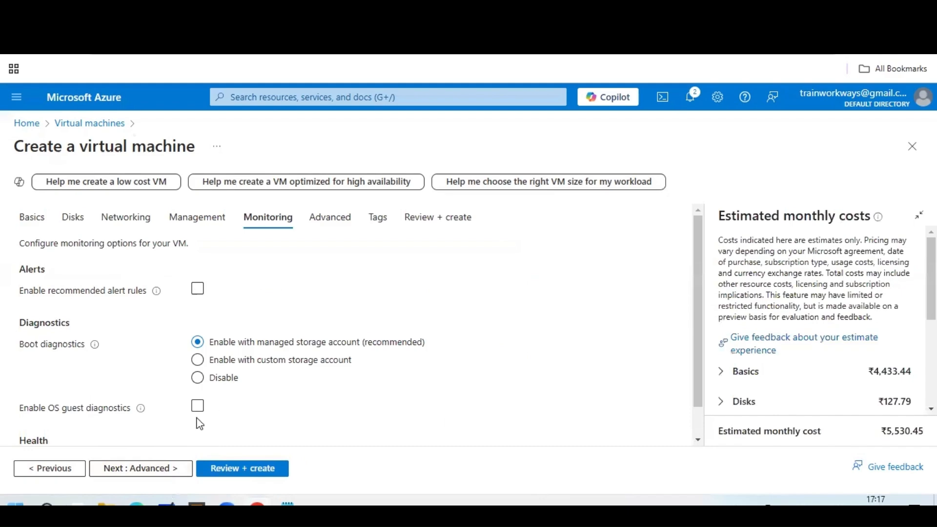
{"action": "left_click", "coordinate": [154, 468]}
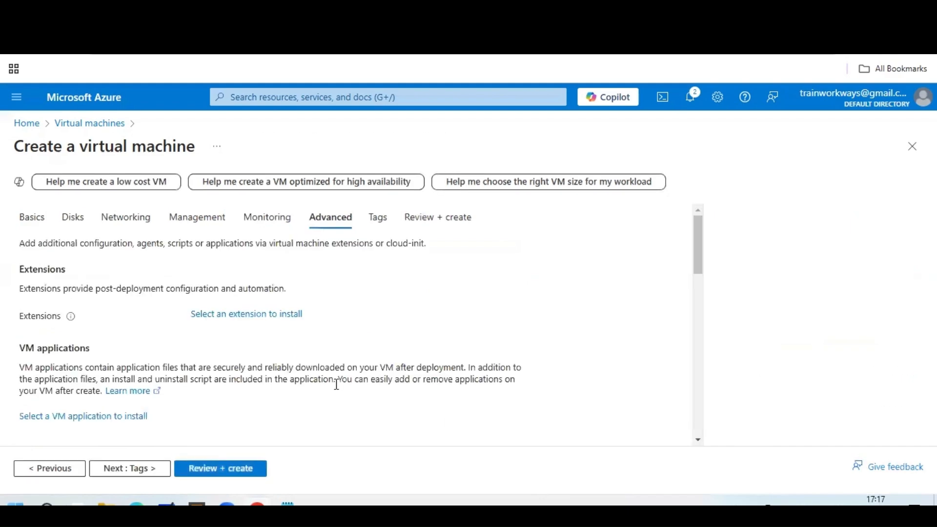
{"action": "left_click", "coordinate": [242, 470]}
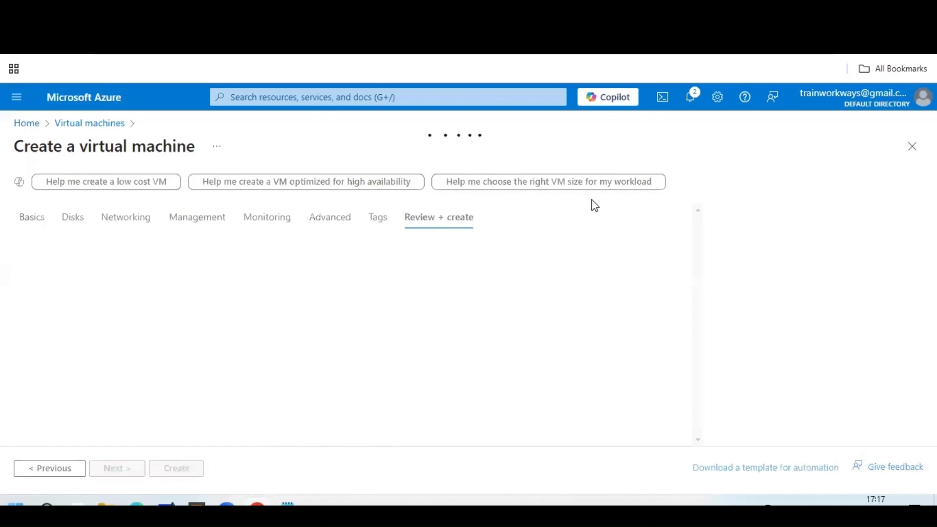
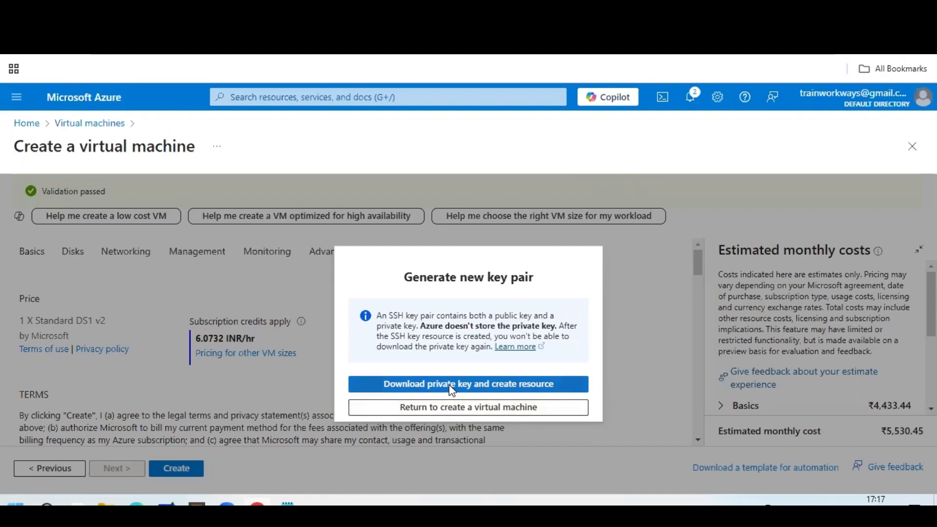
Download the azkeypair.pem private key and create the Ubuntu server VM, waiting for deployment to finish.
{"action": "left_click", "coordinate": [450, 390]}
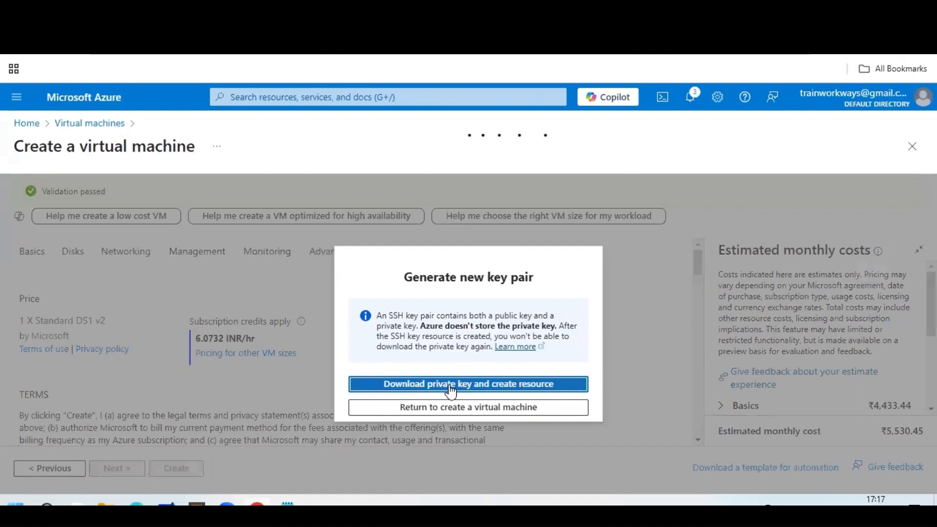
{"action": "mouse_move", "coordinate": [758, 77]}
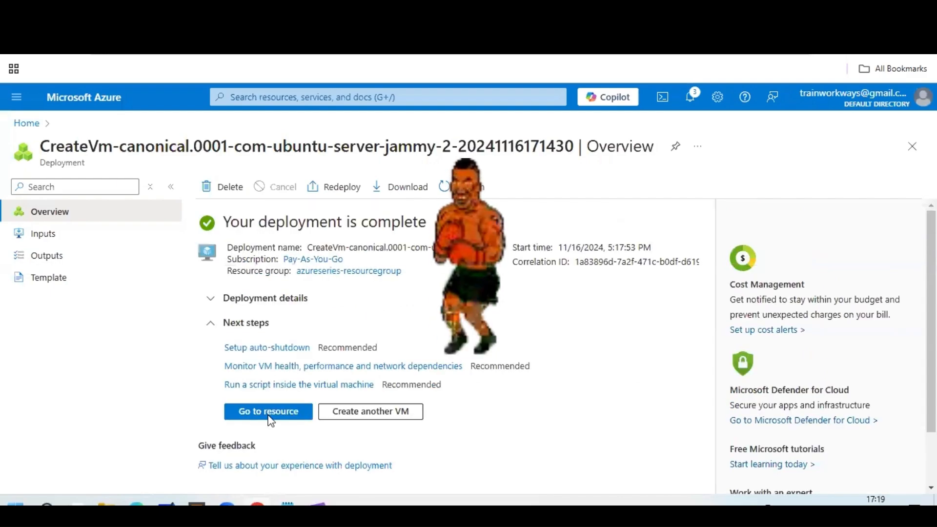
Go to the deployed azseries-linux-server and open its Connect page.
{"action": "left_click", "coordinate": [268, 412]}
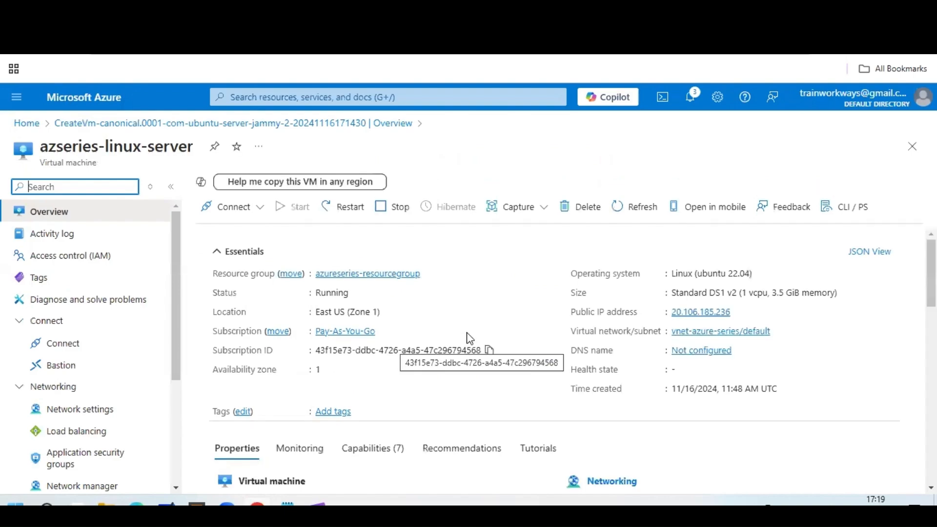
{"action": "scroll", "coordinate": [472, 330], "scroll_direction": "down", "scroll_amount": 4}
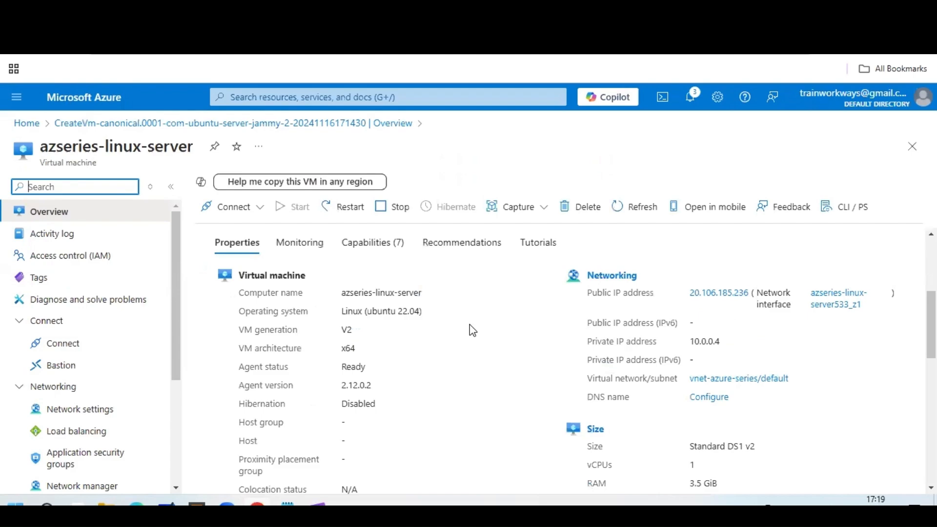
{"action": "left_click", "coordinate": [63, 343]}
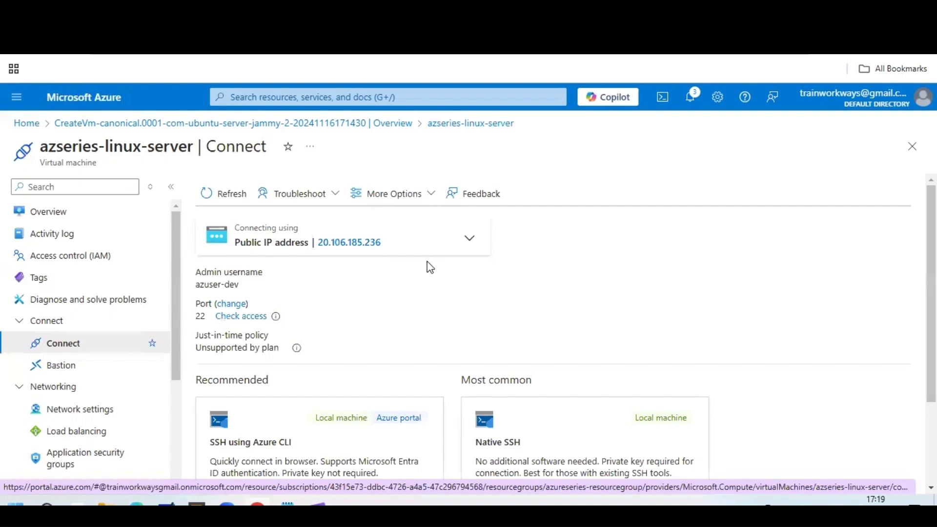
Expand More ways to connect and review the Bastion, Remote desktop and Serial console options.
{"action": "scroll", "coordinate": [429, 267], "scroll_direction": "down", "scroll_amount": 2}
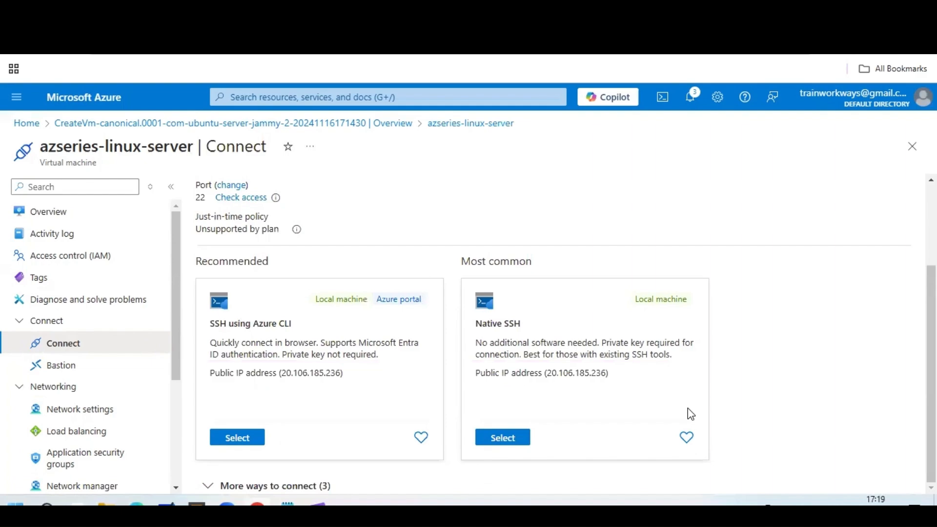
{"action": "left_click", "coordinate": [235, 485]}
{"action": "scroll", "coordinate": [260, 259], "scroll_direction": "down", "scroll_amount": 5}
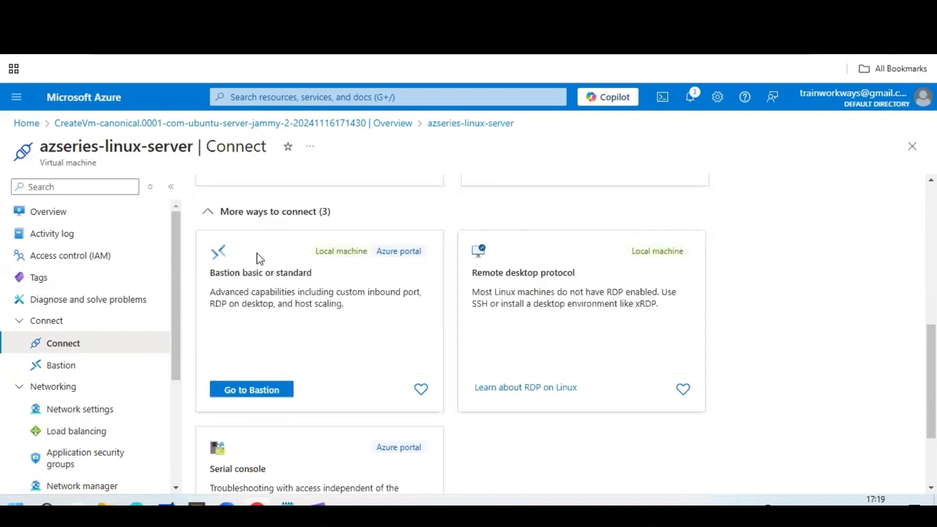
{"action": "scroll", "coordinate": [259, 281], "scroll_direction": "up", "scroll_amount": 3}
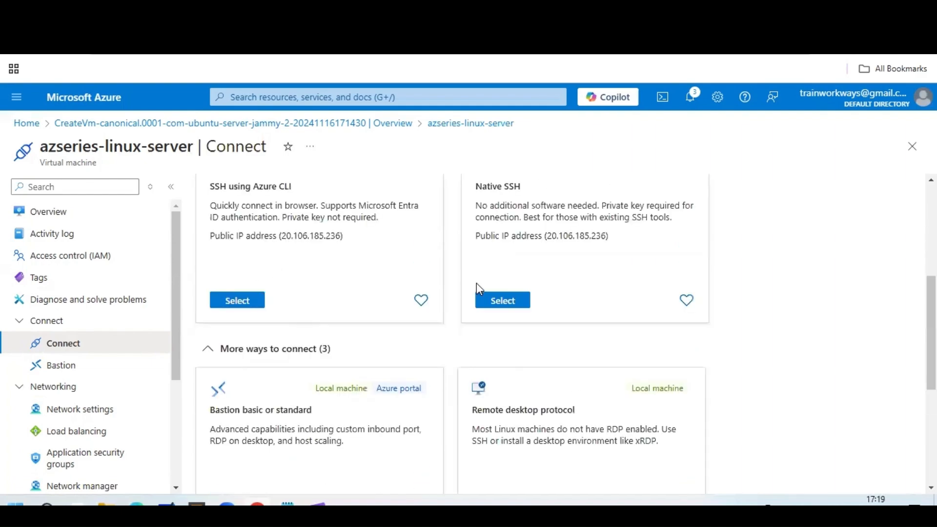
{"action": "scroll", "coordinate": [477, 283], "scroll_direction": "down", "scroll_amount": 3}
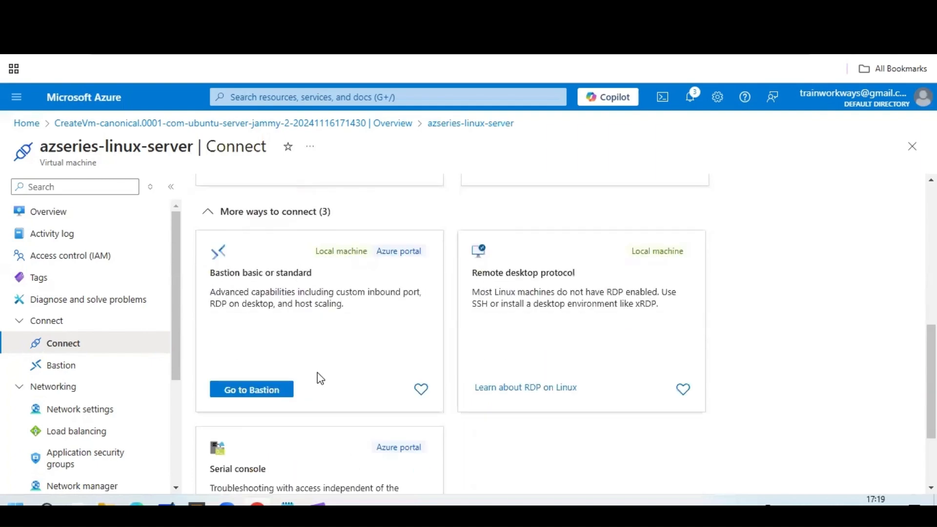
{"action": "scroll", "coordinate": [450, 404], "scroll_direction": "down", "scroll_amount": 3}
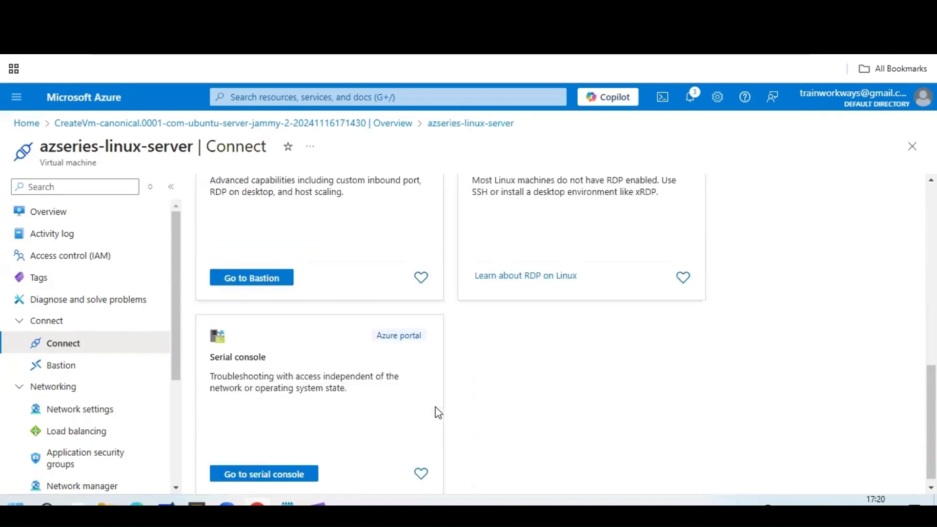
{"action": "scroll", "coordinate": [341, 405], "scroll_direction": "up", "scroll_amount": 6}
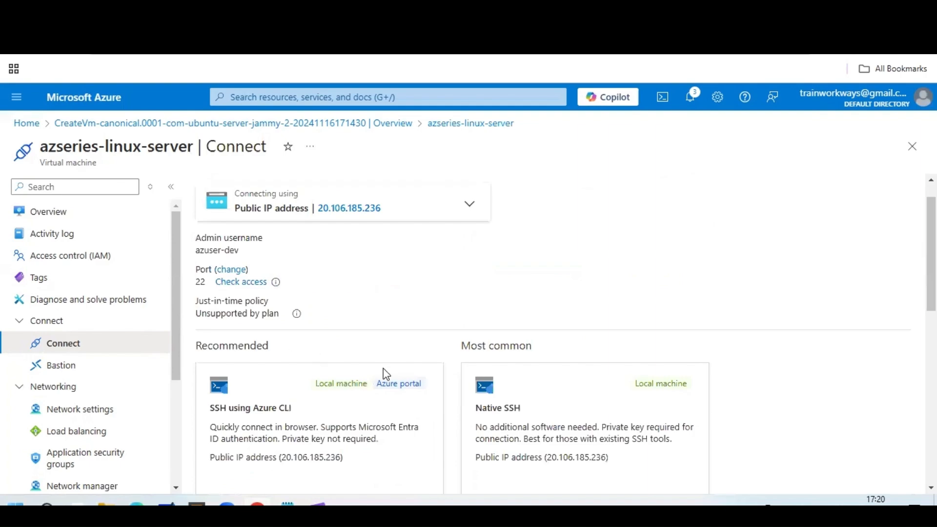
{"action": "scroll", "coordinate": [383, 376], "scroll_direction": "down", "scroll_amount": 3}
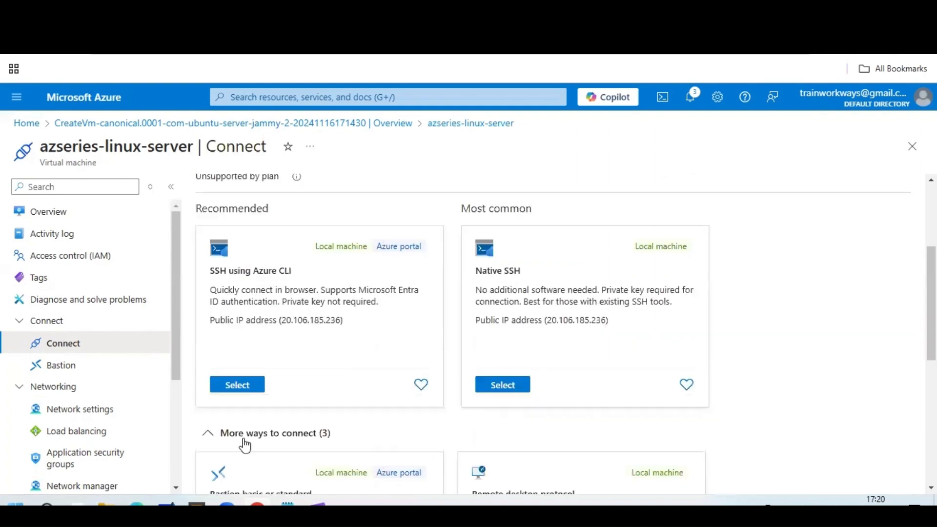
Select SSH using Azure CLI, accept the just-in-time policy reconfiguration, and maximise the launched Cloud Shell.
{"action": "left_click", "coordinate": [245, 386]}
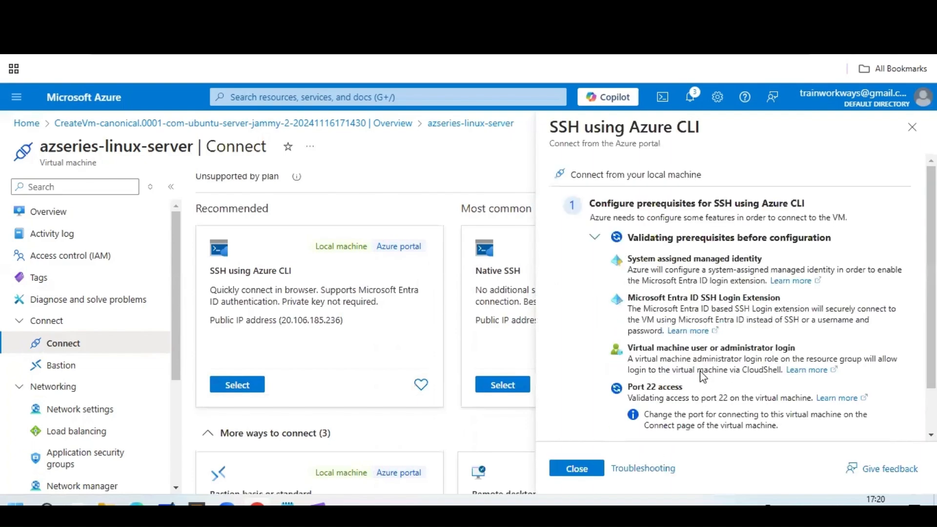
{"action": "scroll", "coordinate": [703, 376], "scroll_direction": "down", "scroll_amount": 1}
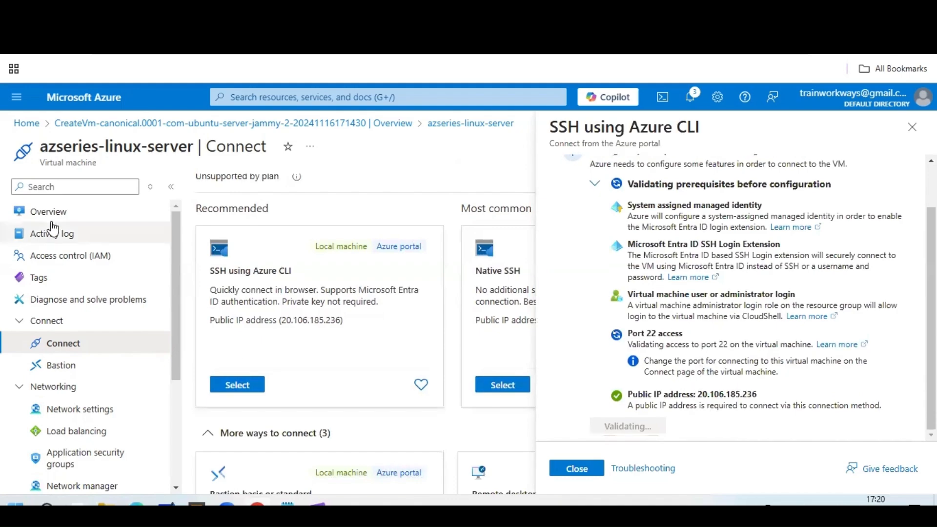
{"action": "scroll", "coordinate": [379, 325], "scroll_direction": "up", "scroll_amount": 1}
{"action": "scroll", "coordinate": [379, 325], "scroll_direction": "up", "scroll_amount": 3}
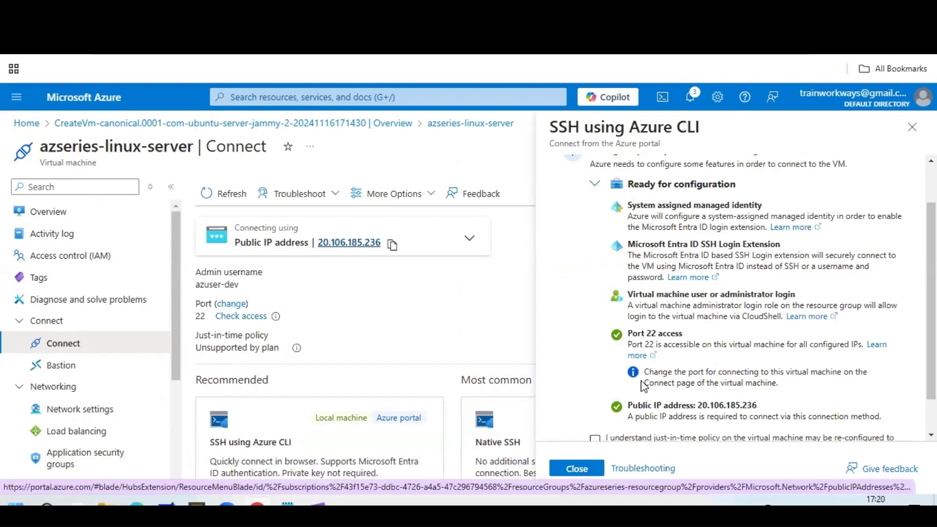
{"action": "scroll", "coordinate": [647, 385], "scroll_direction": "down", "scroll_amount": 1}
{"action": "left_click", "coordinate": [596, 398]}
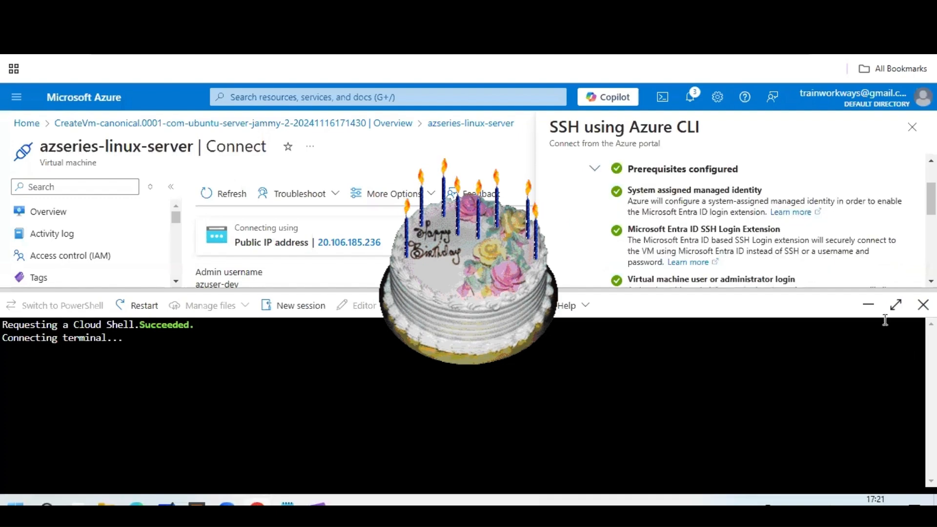
{"action": "left_click", "coordinate": [896, 305]}
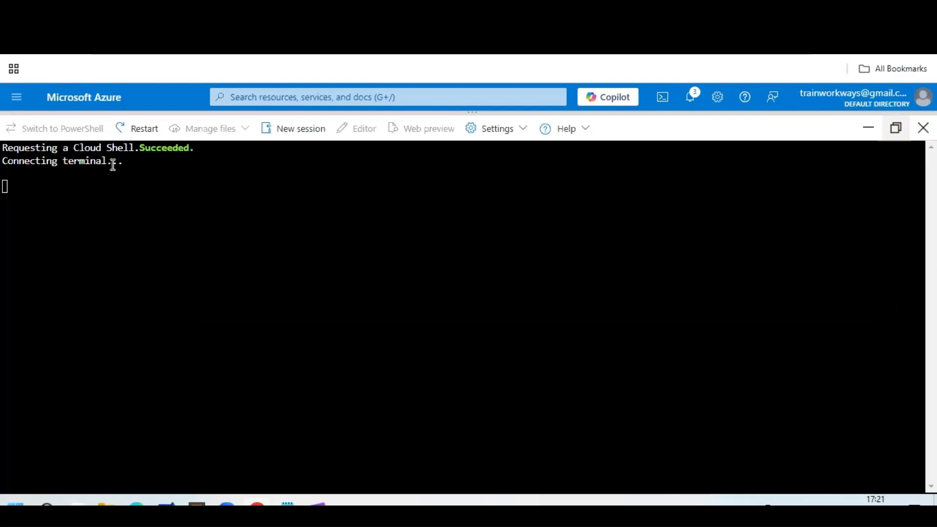
SSH into azseries-linux-server with az ssh vm, trust its host key, and run sudo apt-get update.
{"action": "type", "text": "az ssh vm --resource-group azureseries-resourcegroup --vm-name azseries-linux-server --subscription 43f15e73-ddbc-4726-a4a5-47c296794568"}
{"action": "key", "text": "Return"}
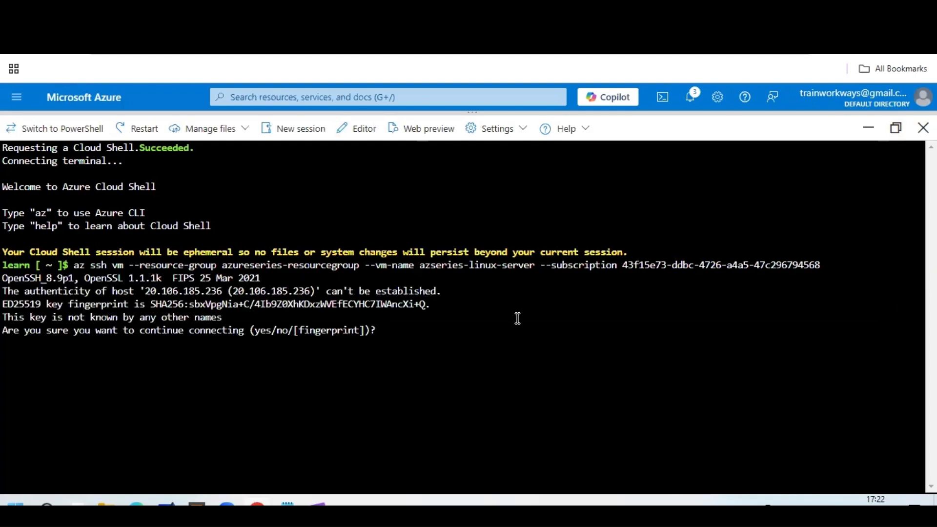
{"action": "type", "text": "yes"}
{"action": "key", "text": "Return"}
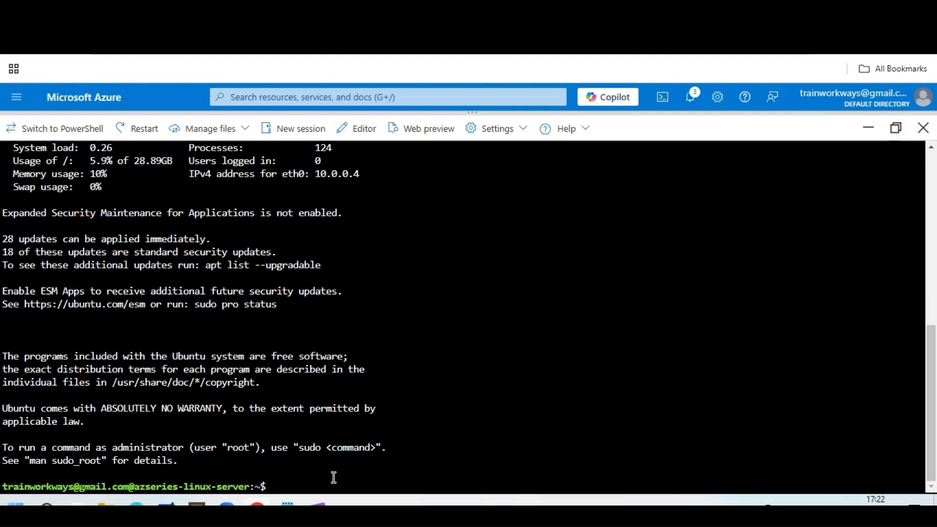
{"action": "type", "text": "sudo apt-get update"}
{"action": "key", "text": "Return"}
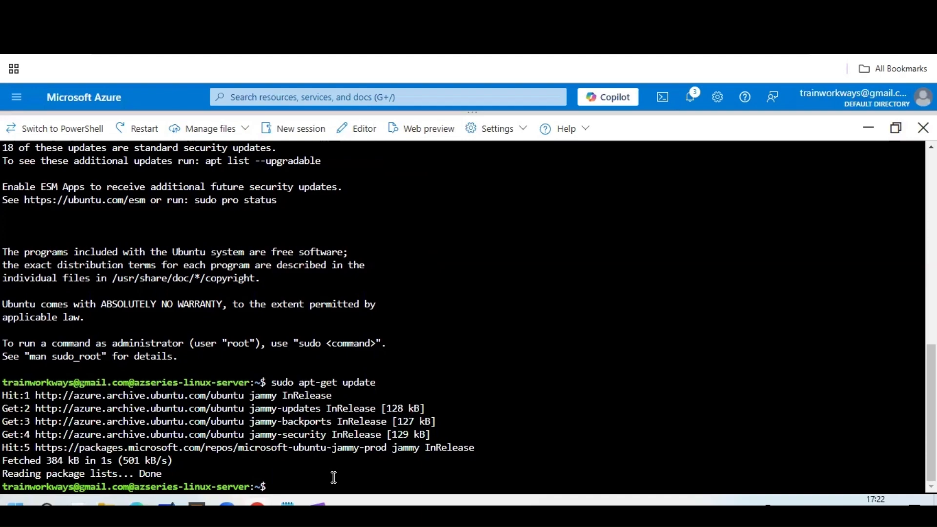
Attempt the mistyped upgrade command 'sudo apt upgradeall', then retry an edited version.
{"action": "type", "text": "sudo apt updag"}
{"action": "key", "text": "BackSpace"}
{"action": "key", "text": "BackSpace"}
{"action": "key", "text": "BackSpace"}
{"action": "type", "text": "gradeall"}
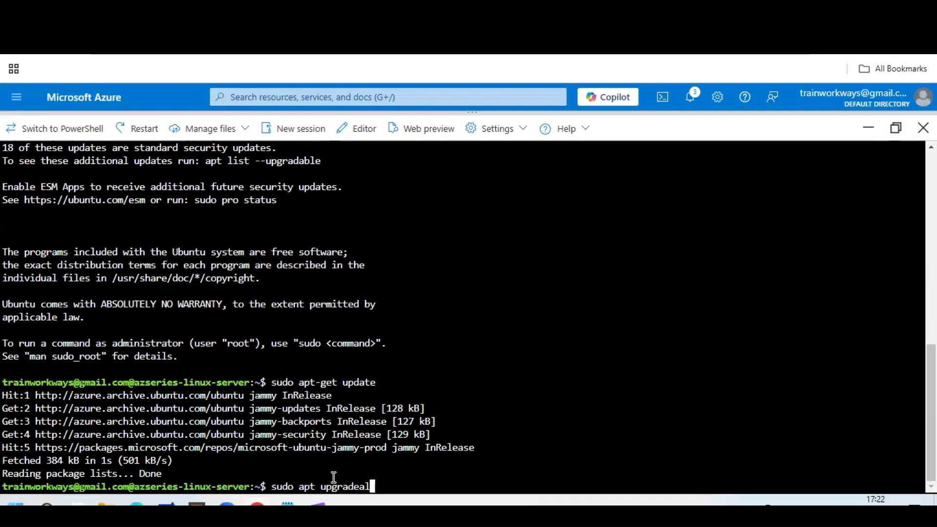
{"action": "key", "text": "Return"}
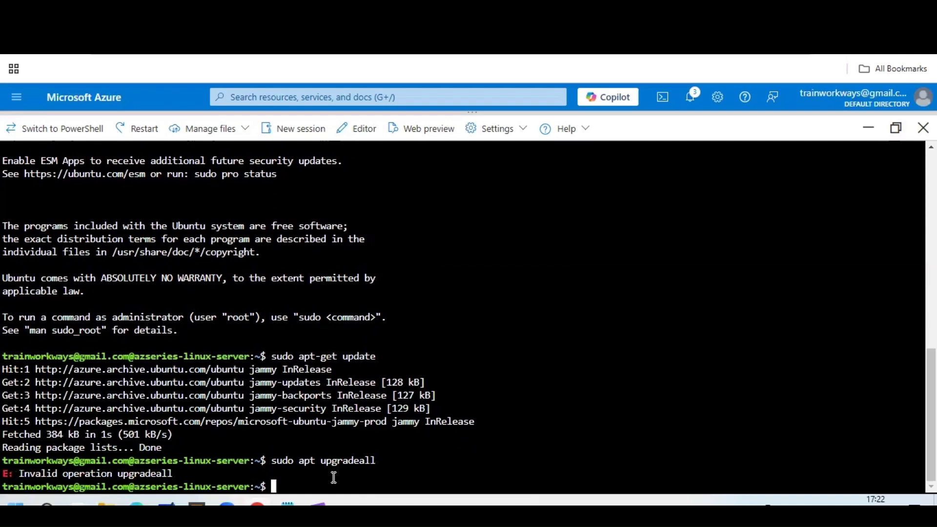
{"action": "key", "text": "Up"}
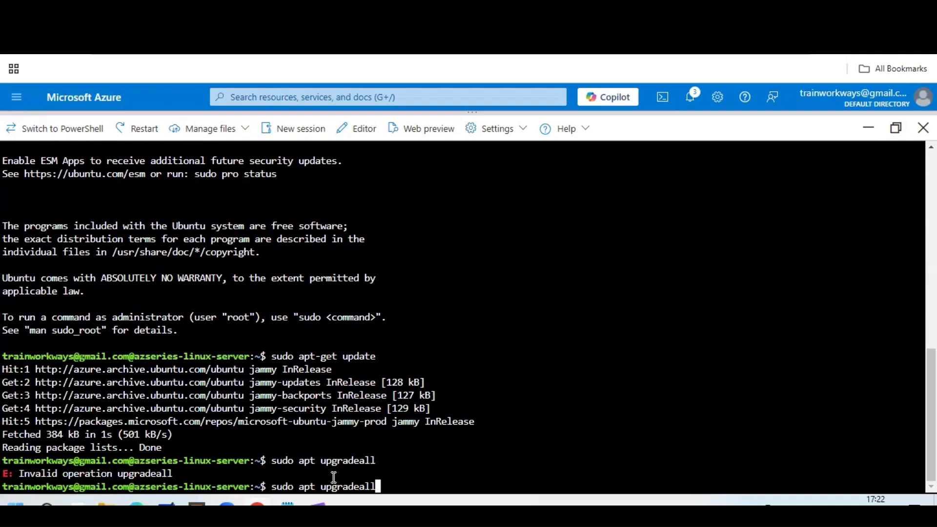
{"action": "key", "text": "BackSpace"}
{"action": "key", "text": "BackSpace"}
{"action": "key", "text": "BackSpace"}
{"action": "key", "text": "BackSpace"}
{"action": "key", "text": "BackSpace"}
{"action": "type", "text": "deall"}
{"action": "key", "text": "Return"}
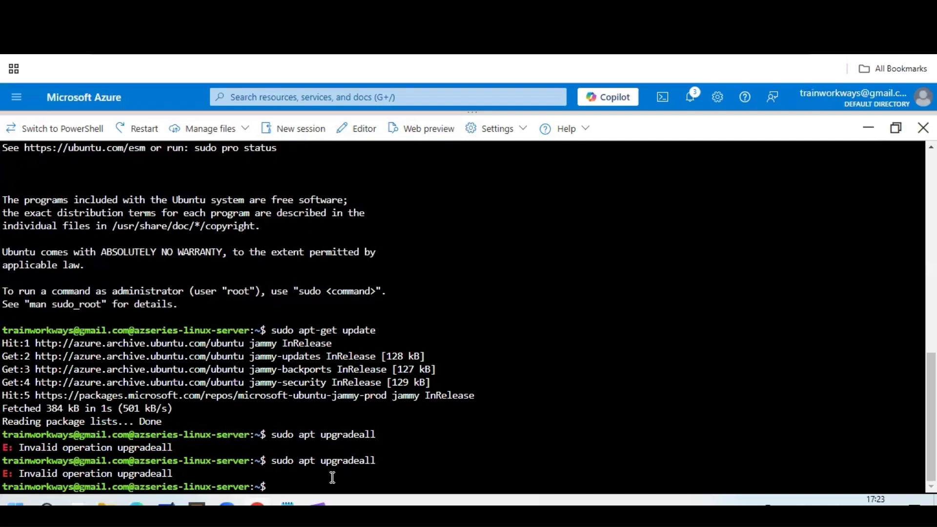
Run 'sudo apt upgrade' and approve the upgrade with Y.
{"action": "type", "text": "sudo apt upgrade"}
{"action": "key", "text": "Return"}
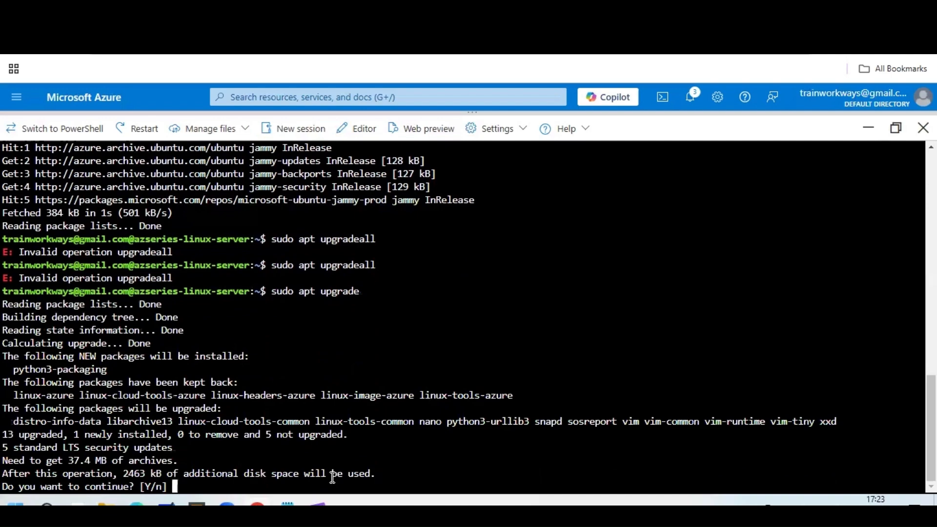
{"action": "type", "text": "Y"}
{"action": "key", "text": "Return"}
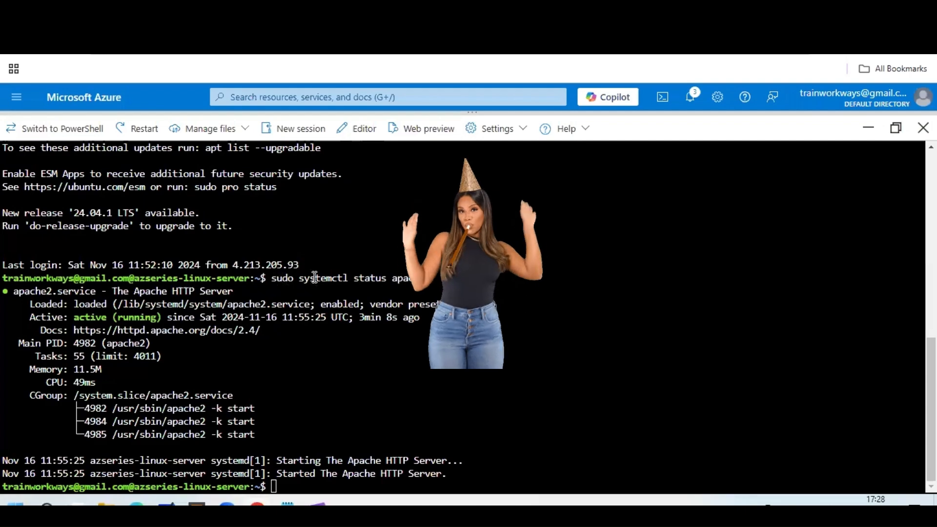
{"action": "left_click_drag", "start_coordinate": [272, 278], "coordinate": [435, 278]}
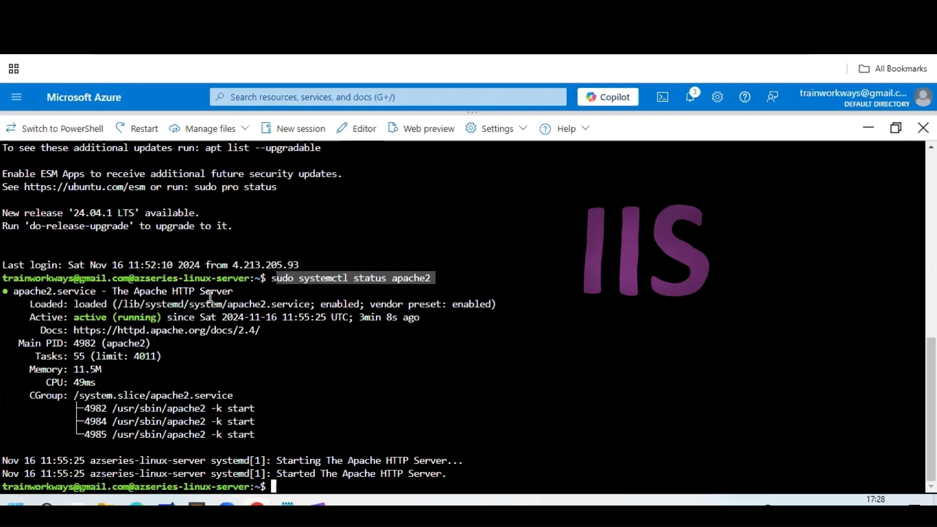
{"action": "left_click", "coordinate": [85, 319]}
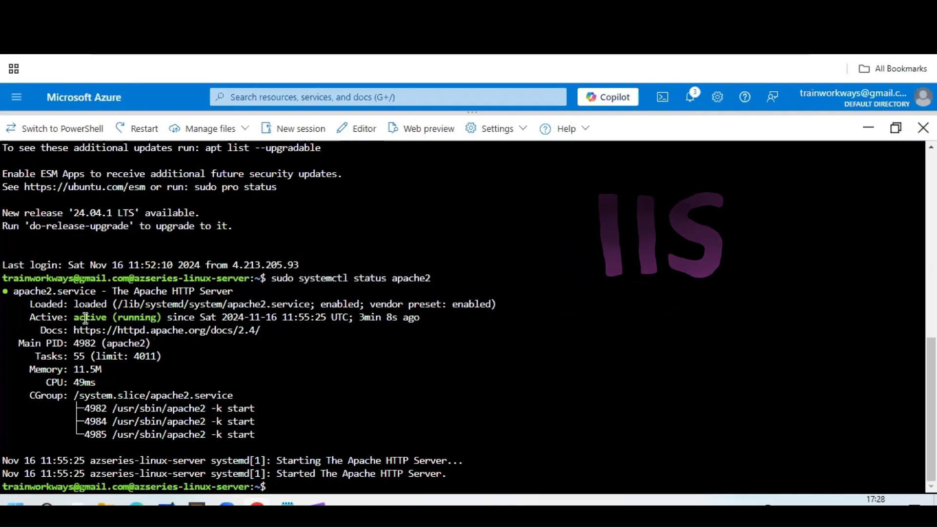
{"action": "left_click_drag", "start_coordinate": [74, 318], "coordinate": [179, 318]}
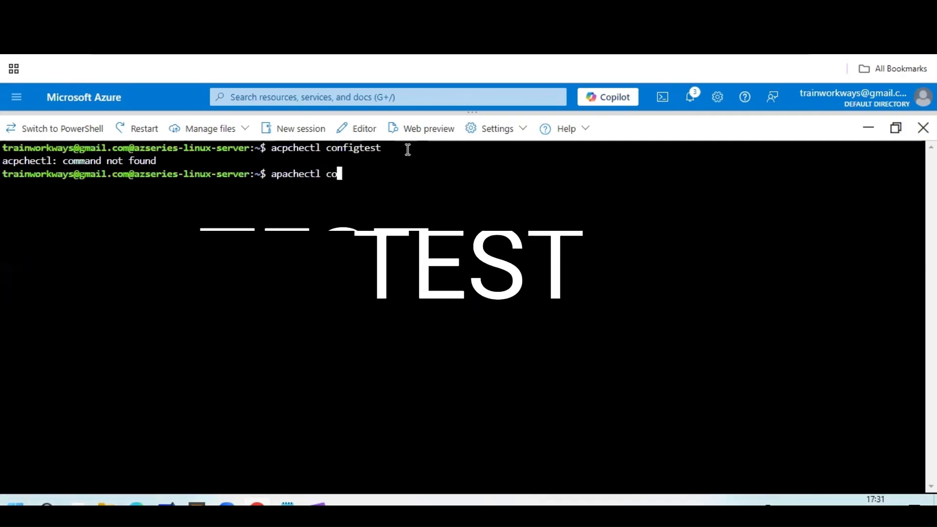
Run 'apachectl configtest' and confirm it reports Syntax OK.
{"action": "type", "text": "nfigtest"}
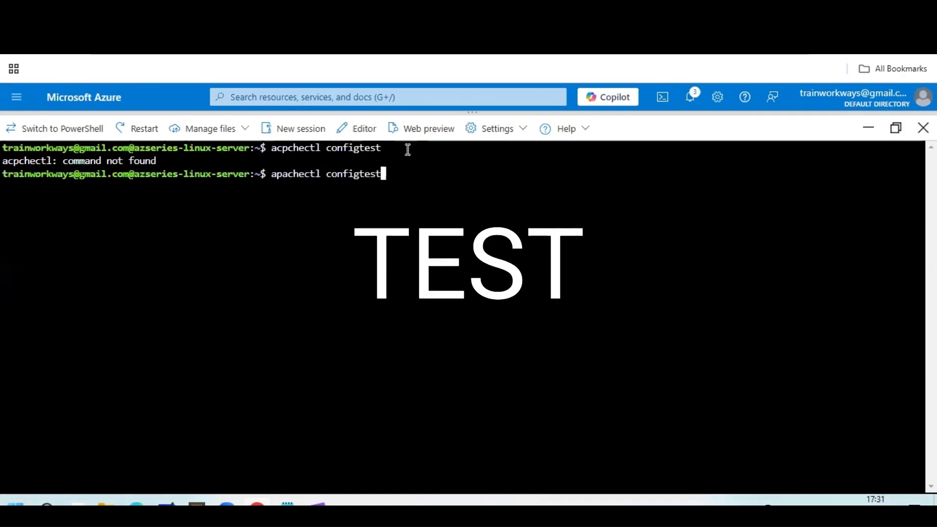
{"action": "key", "text": "Return"}
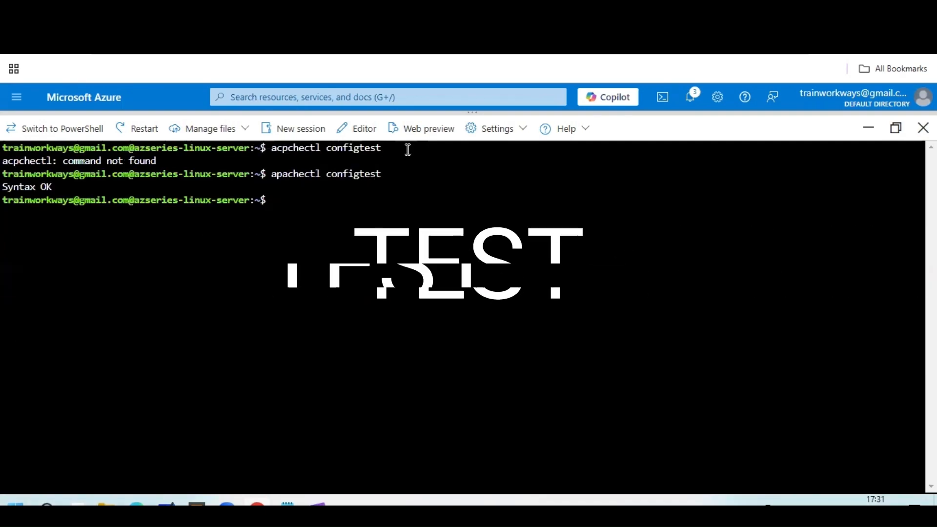
{"action": "triple_click", "coordinate": [10, 190]}
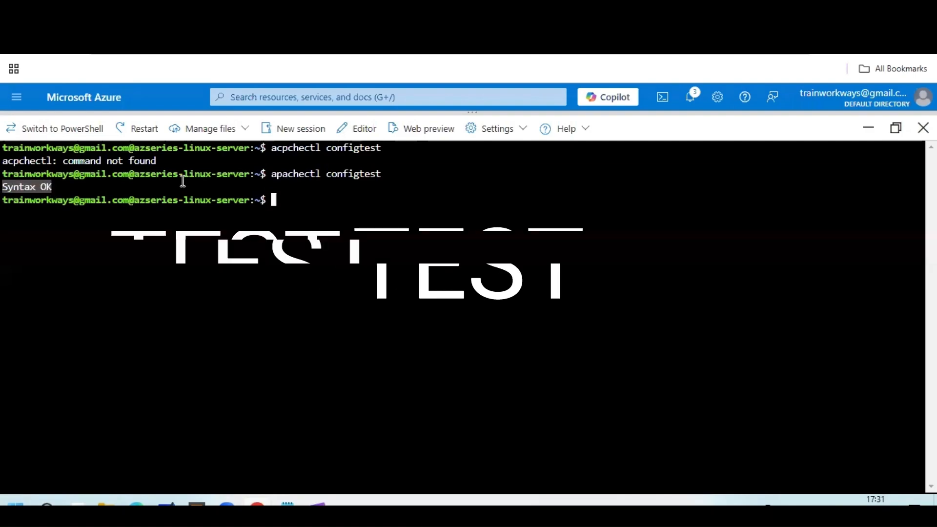
{"action": "left_click", "coordinate": [287, 201]}
Run 'curl localhost' and scroll through the returned Apache2 Ubuntu Default Page HTML.
{"action": "type", "text": "curl "}
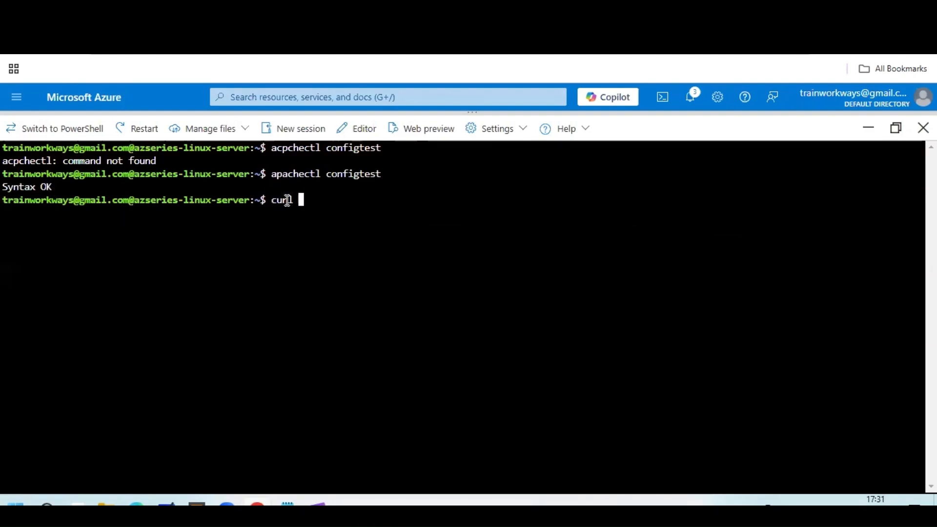
{"action": "type", "text": "http"}
{"action": "key", "text": "Return"}
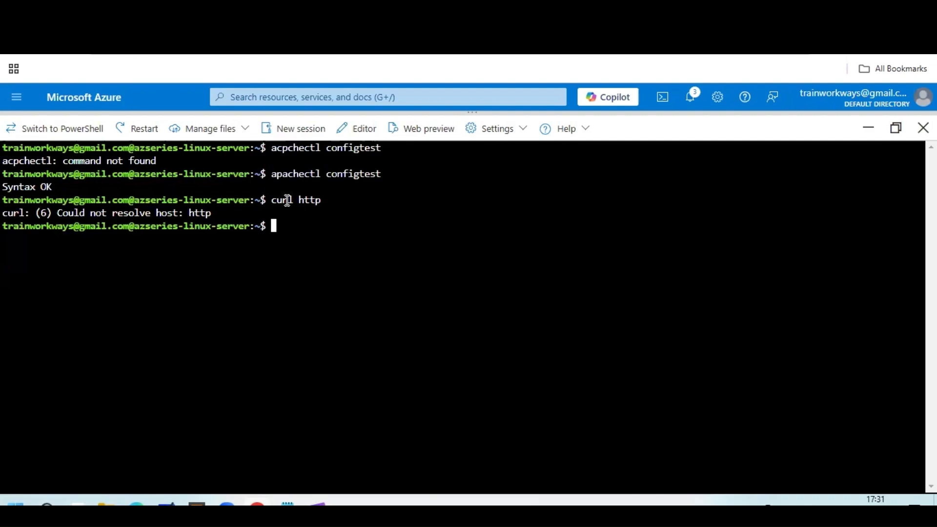
{"action": "type", "text": "curl localhost"}
{"action": "key", "text": "Return"}
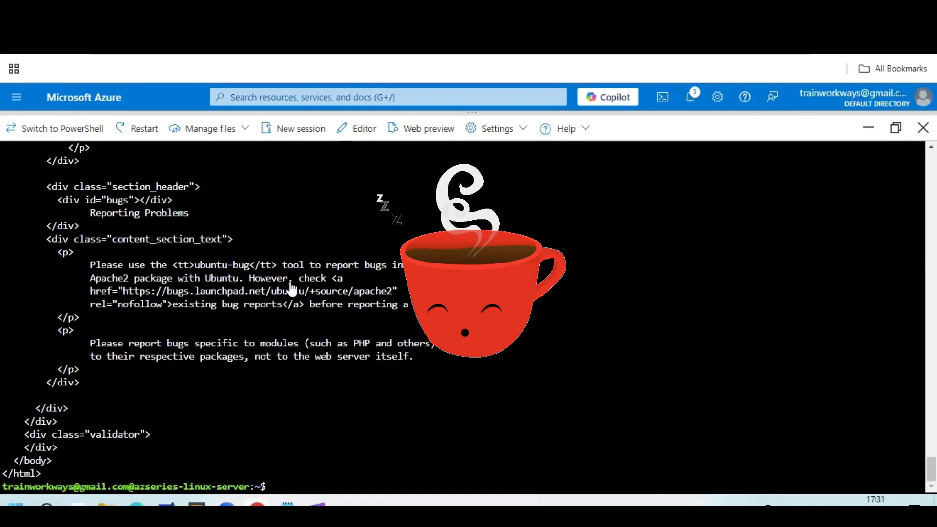
{"action": "scroll", "coordinate": [307, 297], "scroll_direction": "up", "scroll_amount": 10}
{"action": "scroll", "coordinate": [310, 299], "scroll_direction": "up", "scroll_amount": 15}
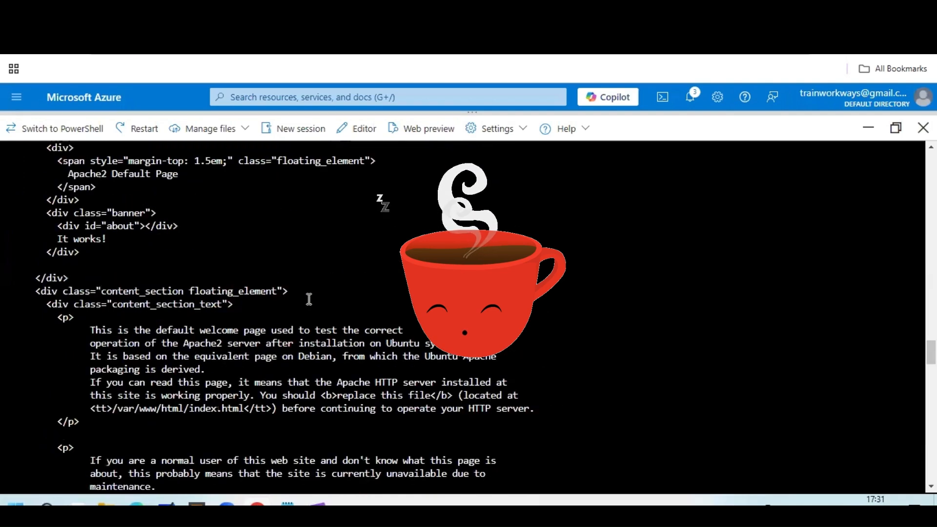
{"action": "scroll", "coordinate": [309, 298], "scroll_direction": "up", "scroll_amount": 20}
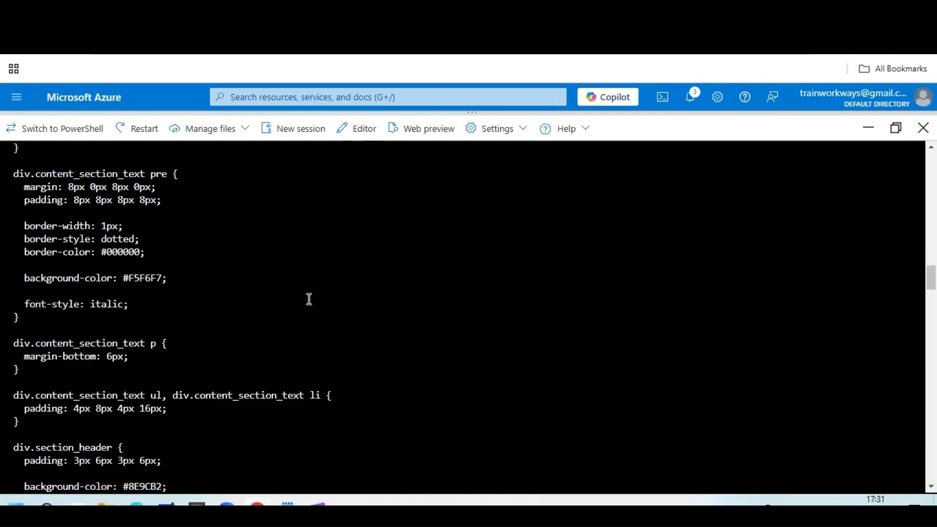
{"action": "scroll", "coordinate": [309, 299], "scroll_direction": "up", "scroll_amount": 2}
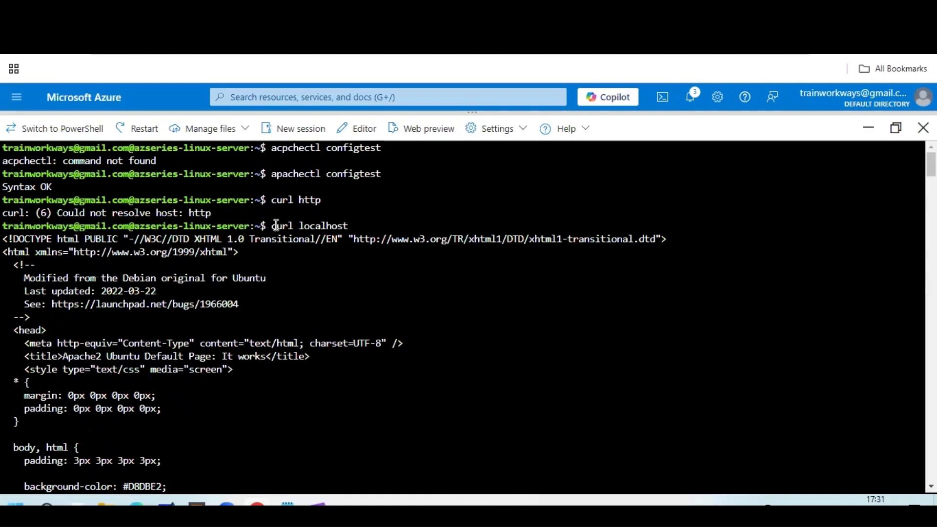
{"action": "left_click_drag", "start_coordinate": [272, 226], "coordinate": [393, 223]}
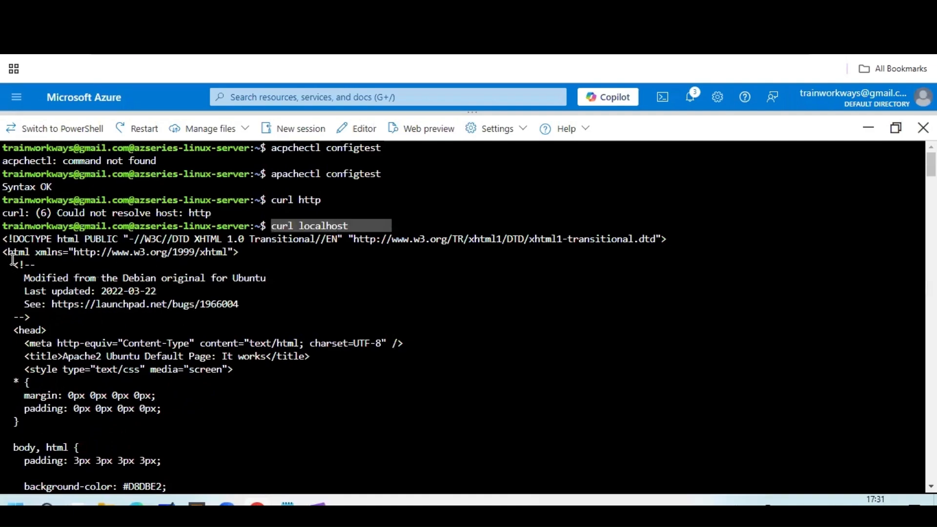
{"action": "scroll", "coordinate": [200, 283], "scroll_direction": "down", "scroll_amount": 20}
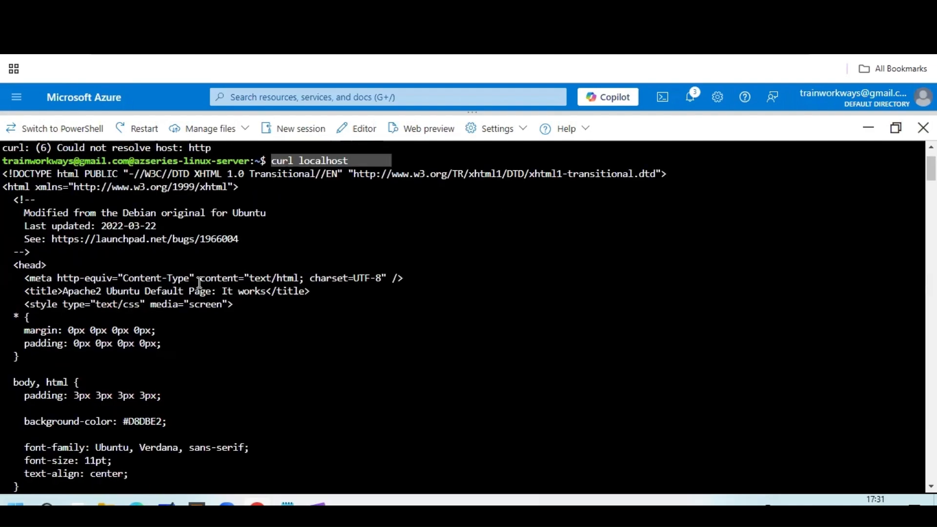
{"action": "scroll", "coordinate": [199, 285], "scroll_direction": "down", "scroll_amount": 20}
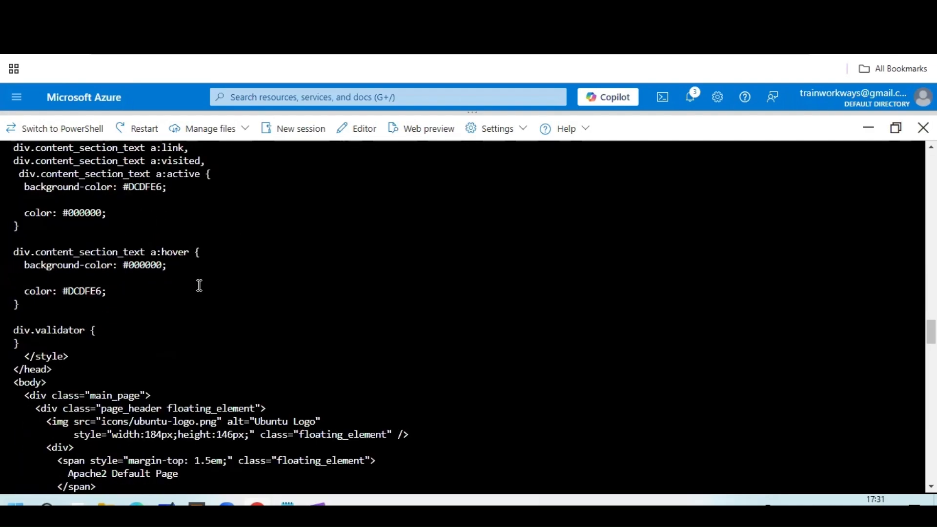
{"action": "scroll", "coordinate": [199, 287], "scroll_direction": "down", "scroll_amount": 10}
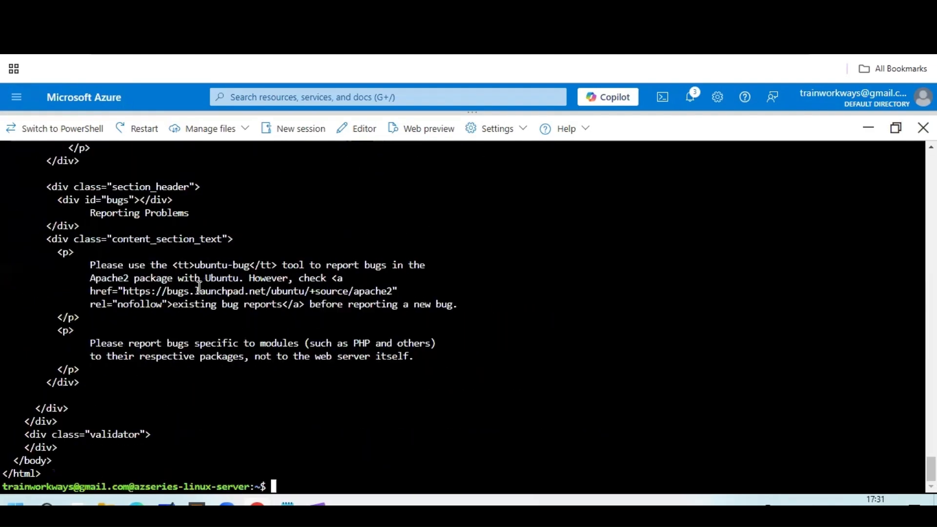